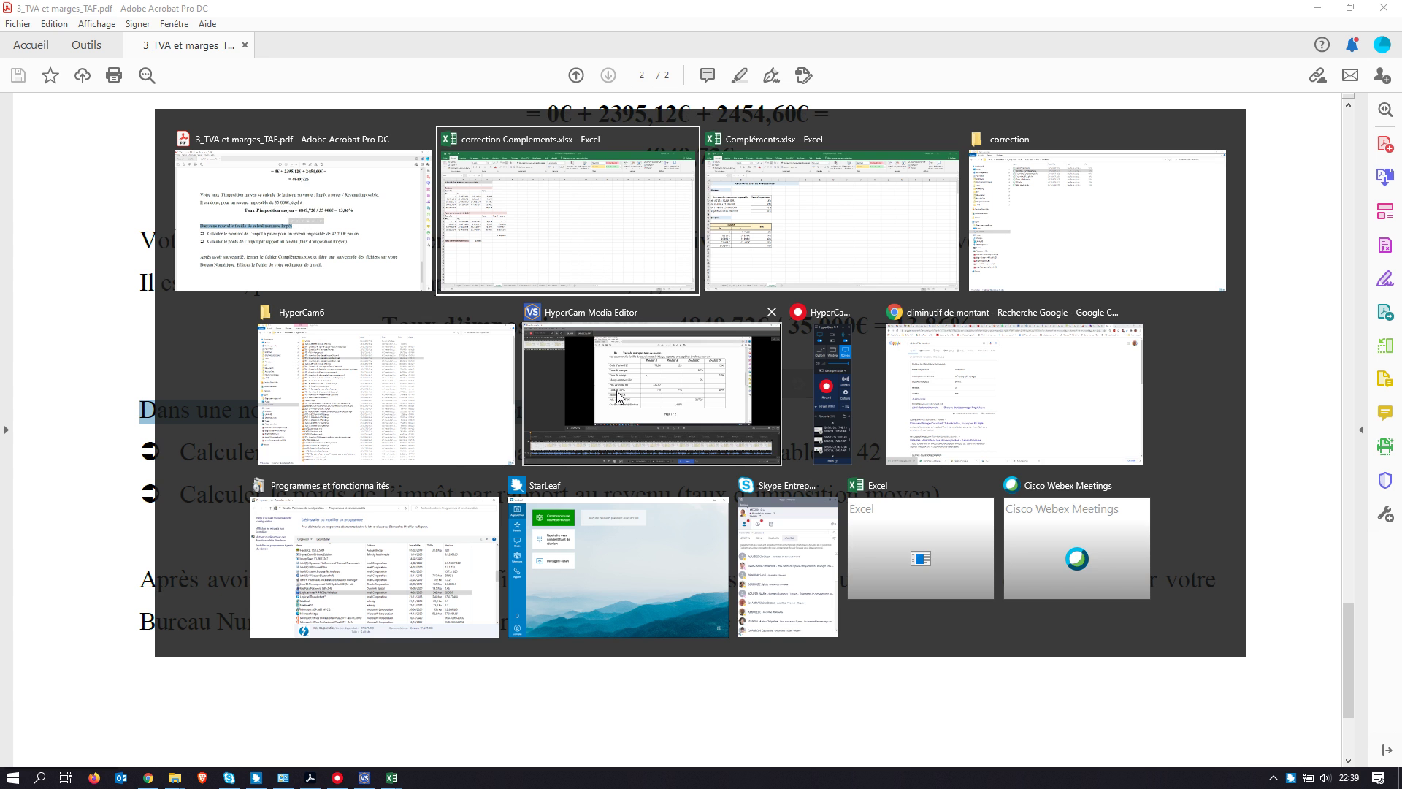
Step: Switch to the Compléments.xlsx workbook and rename the Impôts sheet as Impôt
key(Right)
key(Return)
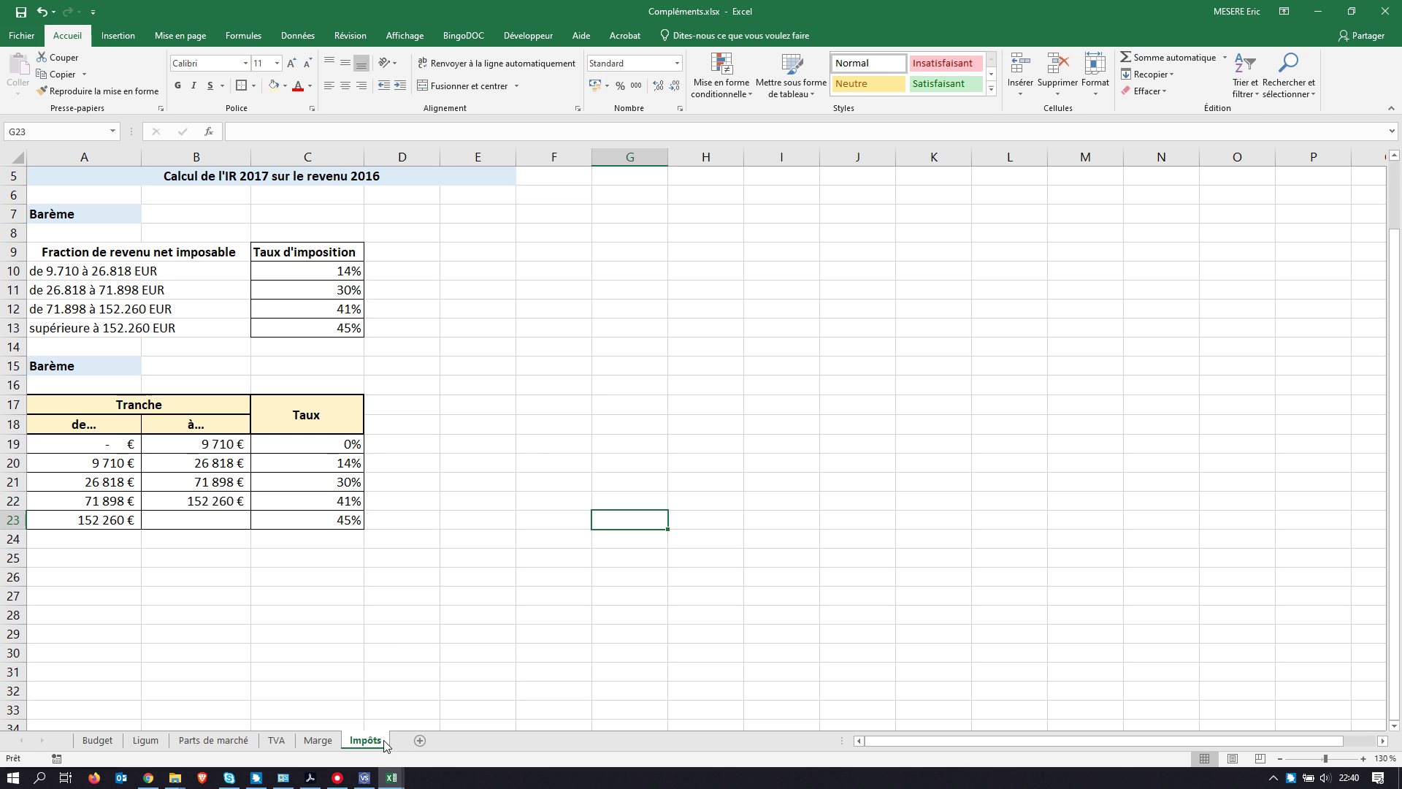
double_click(365, 740)
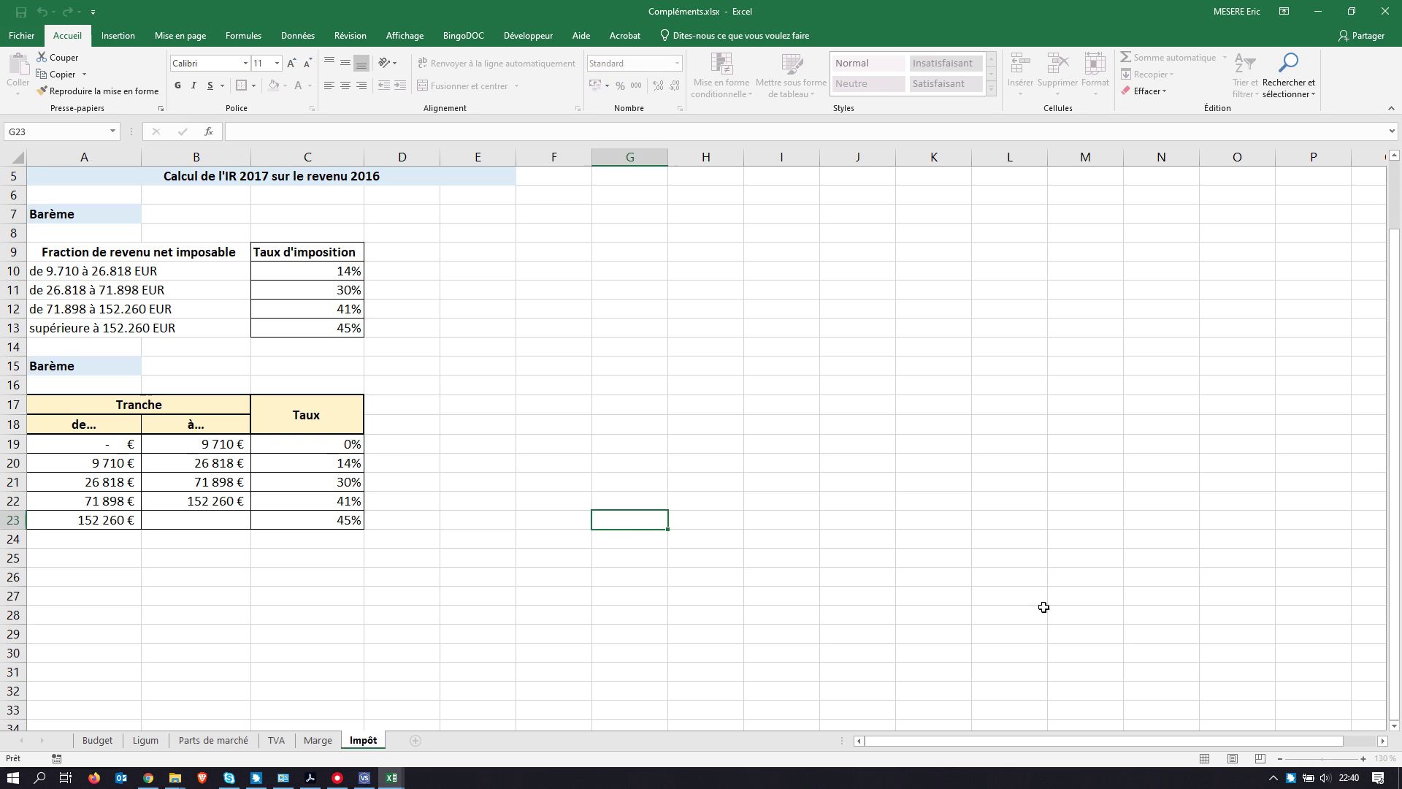
click(1009, 614)
Step: Delete the four empty rows above the title "Calcul de l'IR 2017 sur le revenu 2016"
click(1362, 757)
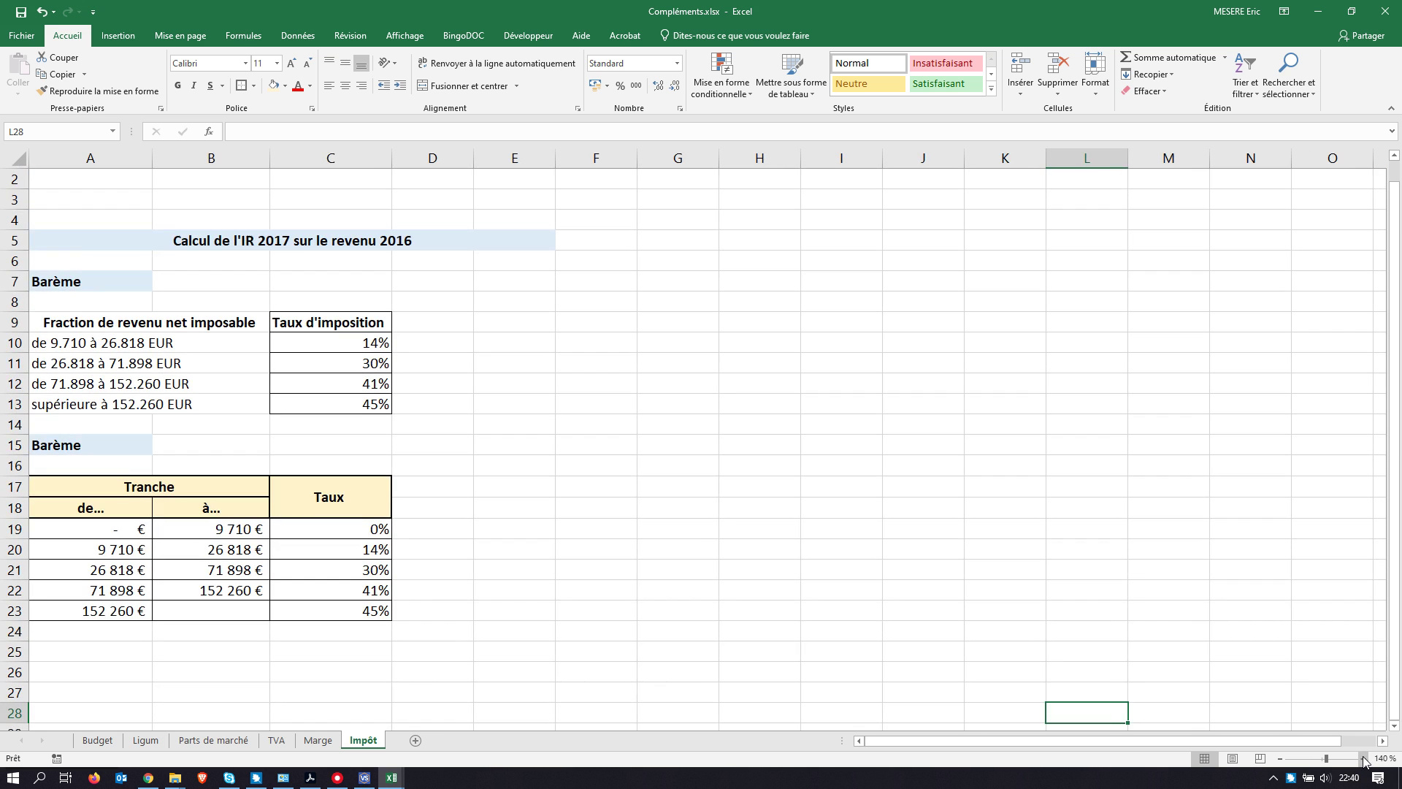
scroll(704, 532, up, 1)
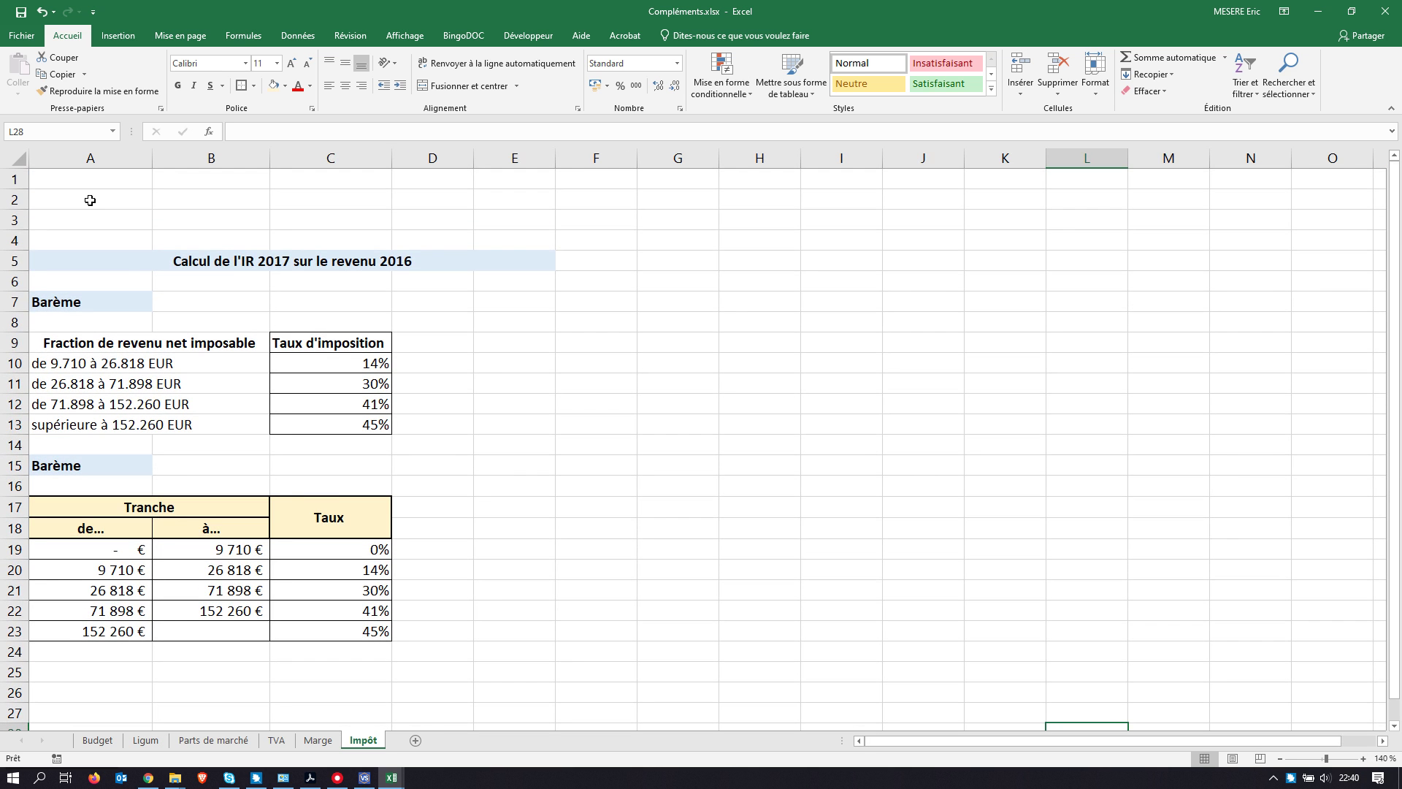
drag(15, 179, 11, 239)
right_click(20, 248)
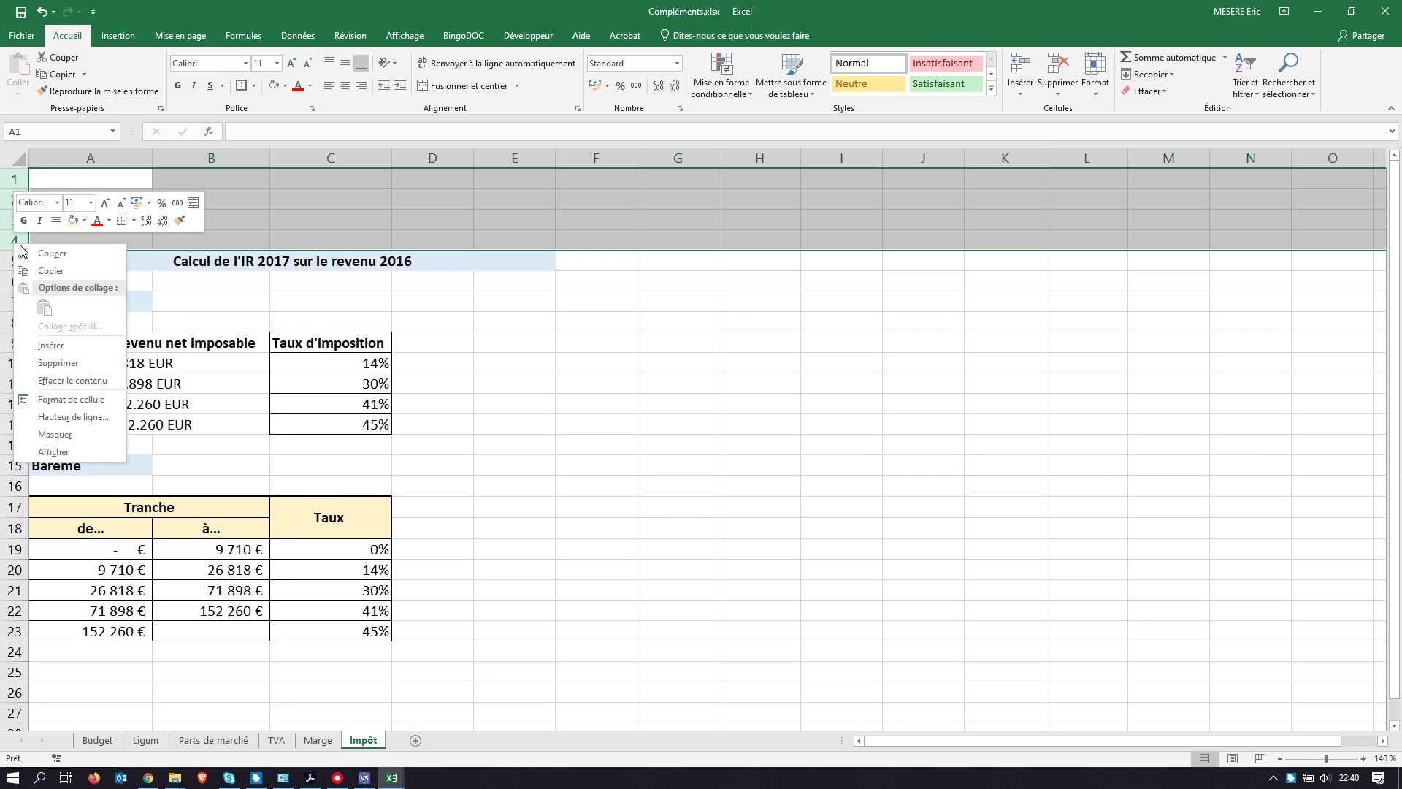
click(58, 363)
click(452, 365)
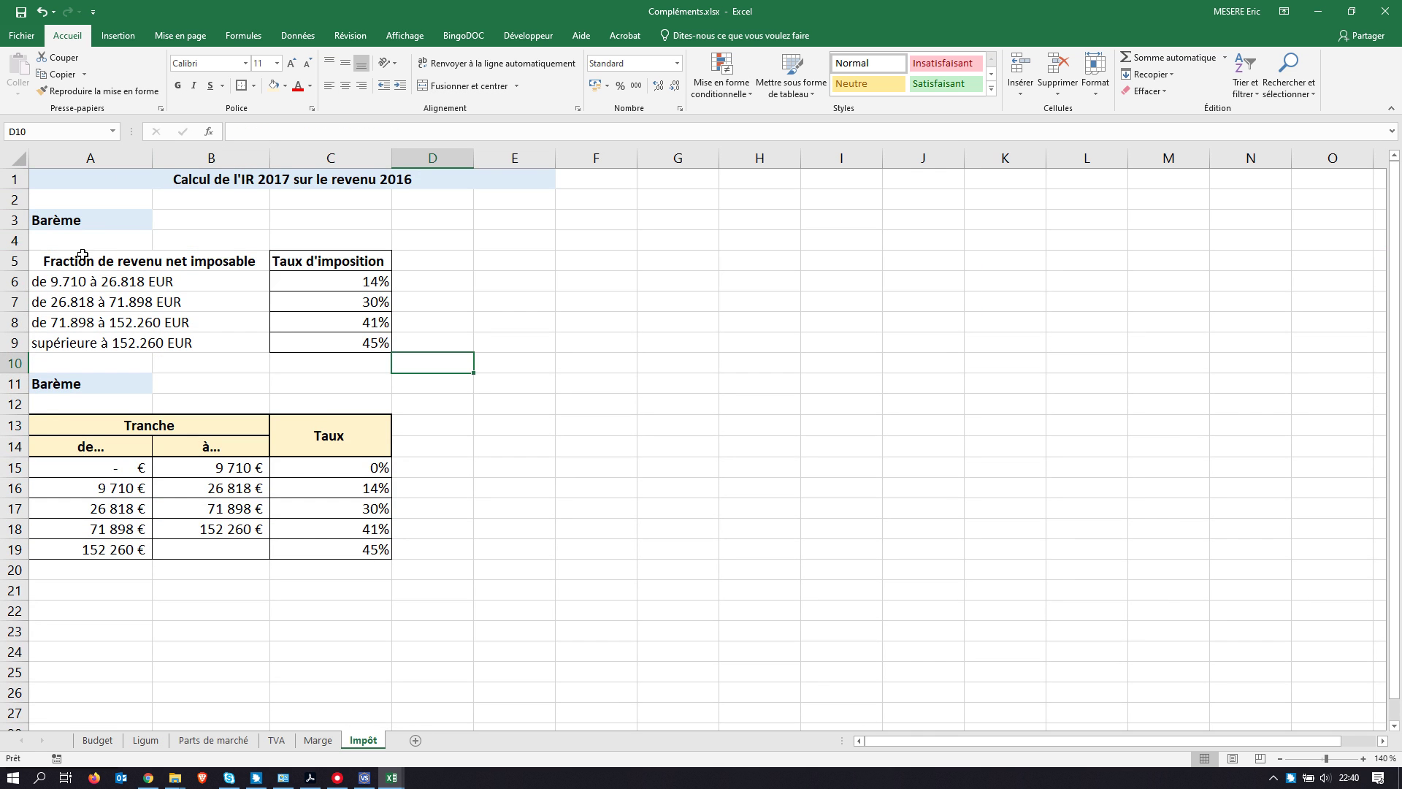
Step: Apply all borders to the header and bracket cells A5:B9 of the upper Barème table
drag(82, 254, 117, 342)
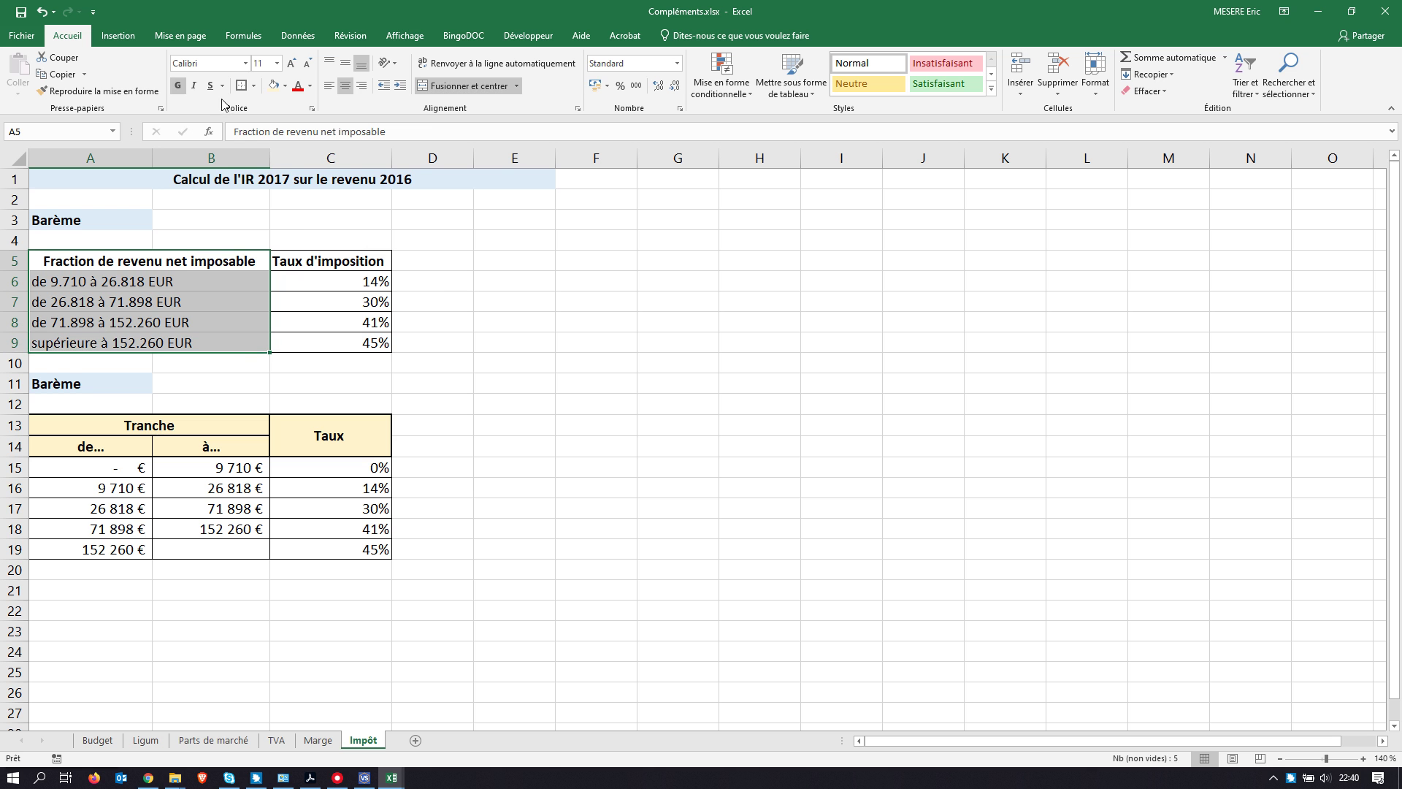
click(255, 85)
click(263, 216)
click(175, 262)
Step: Compare the upper Barème table's brackets and rates in A5:C9 with the tax scale in the 3_TVA et marges_TAF PDF
drag(149, 261, 308, 343)
key(alt+Tab)
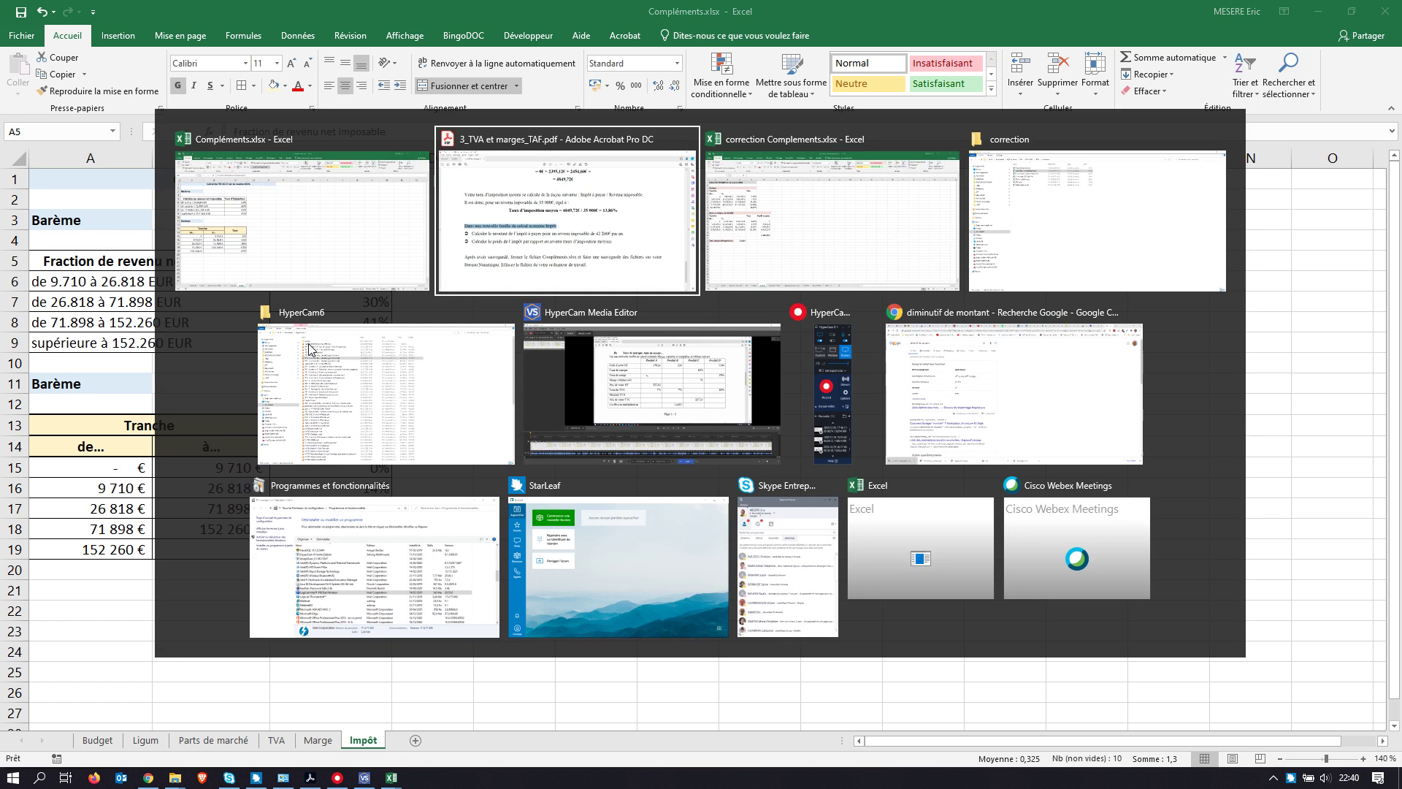
scroll(497, 312, up, 10)
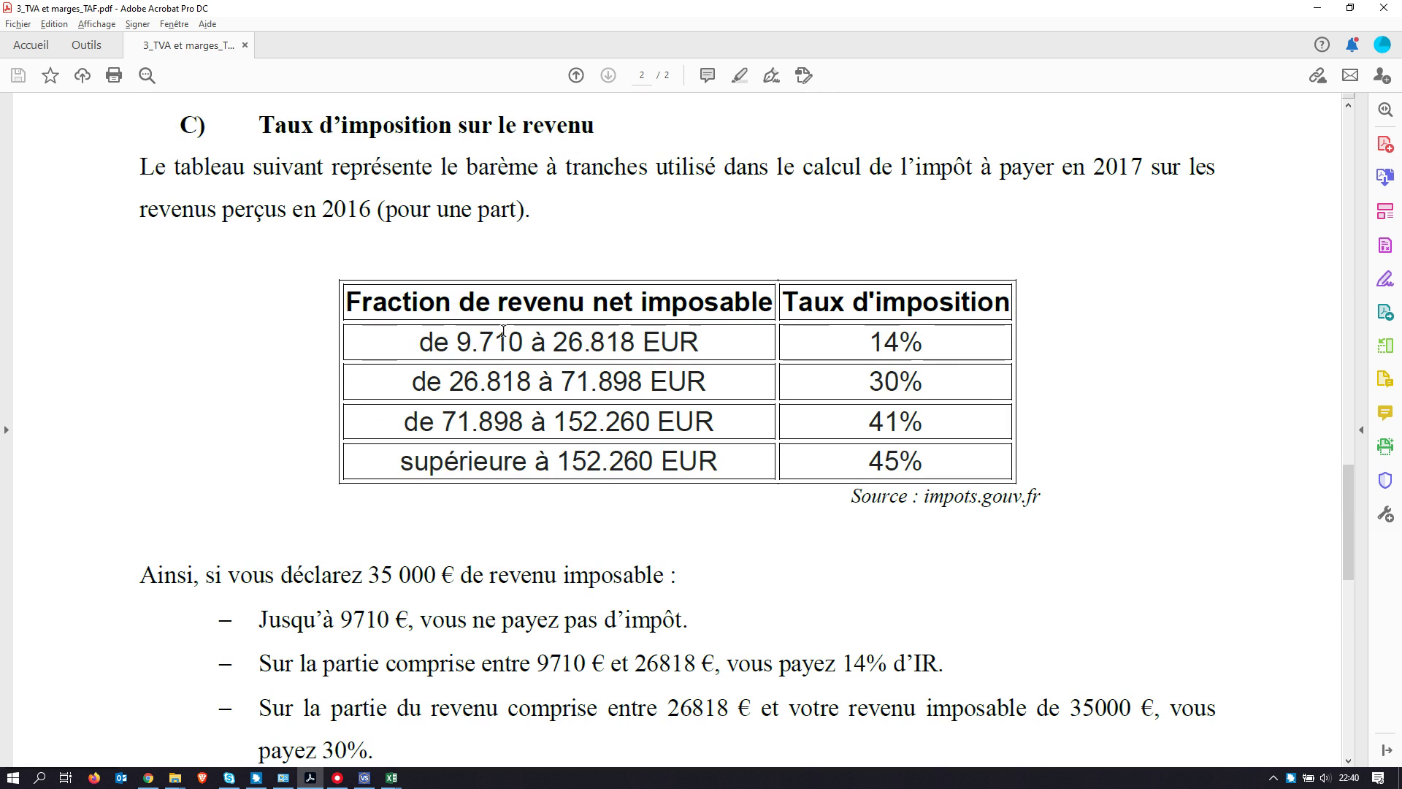
key(alt+Tab)
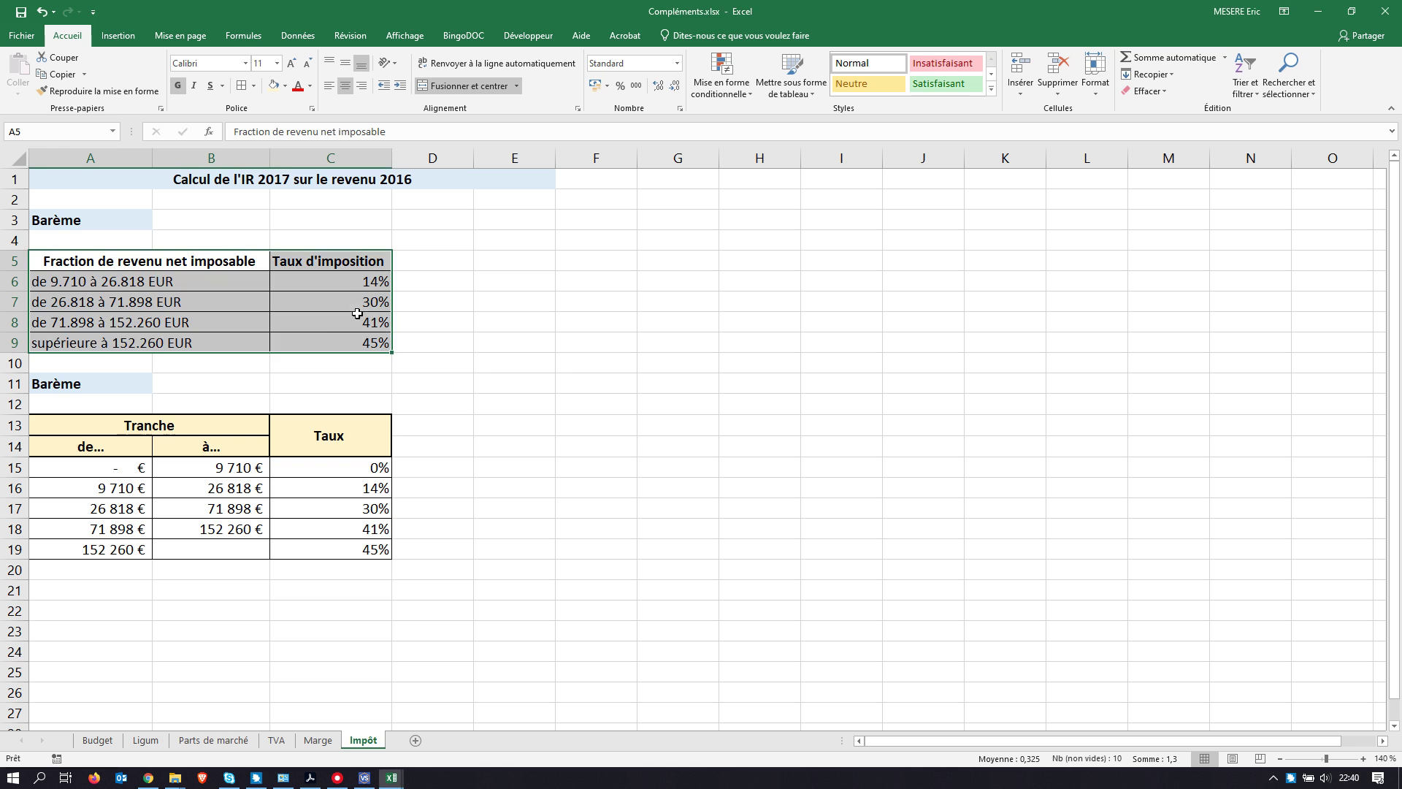
click(520, 325)
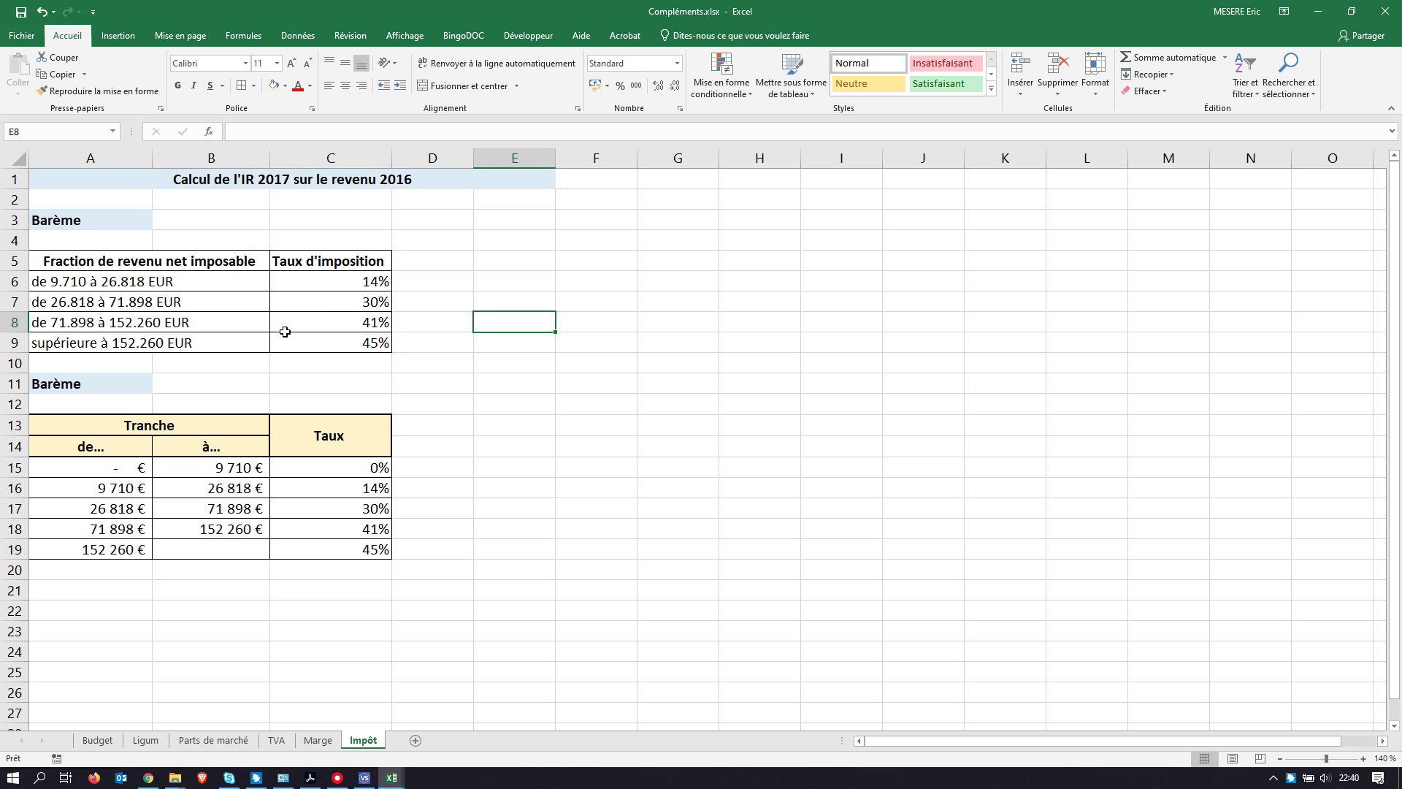
drag(338, 279, 343, 363)
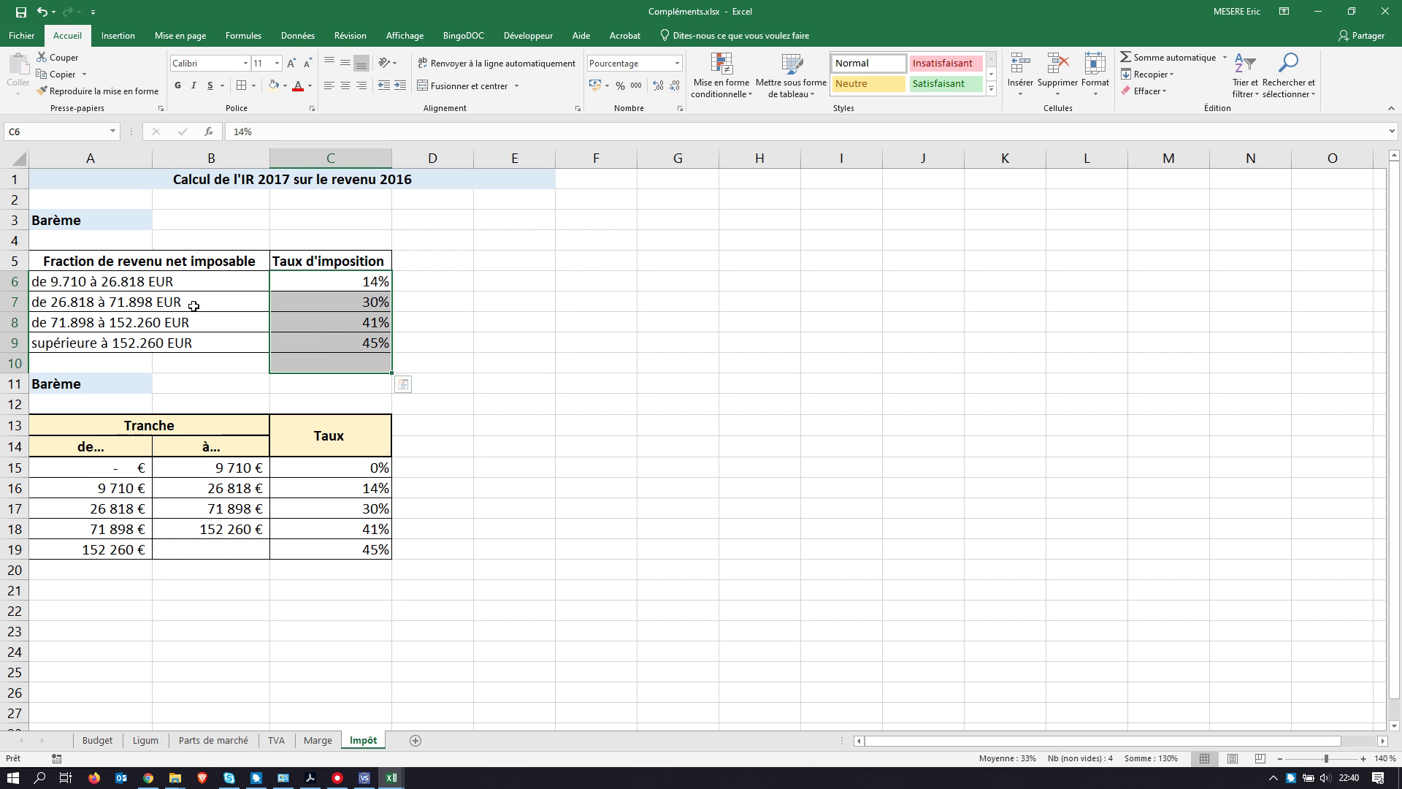
drag(60, 277, 63, 340)
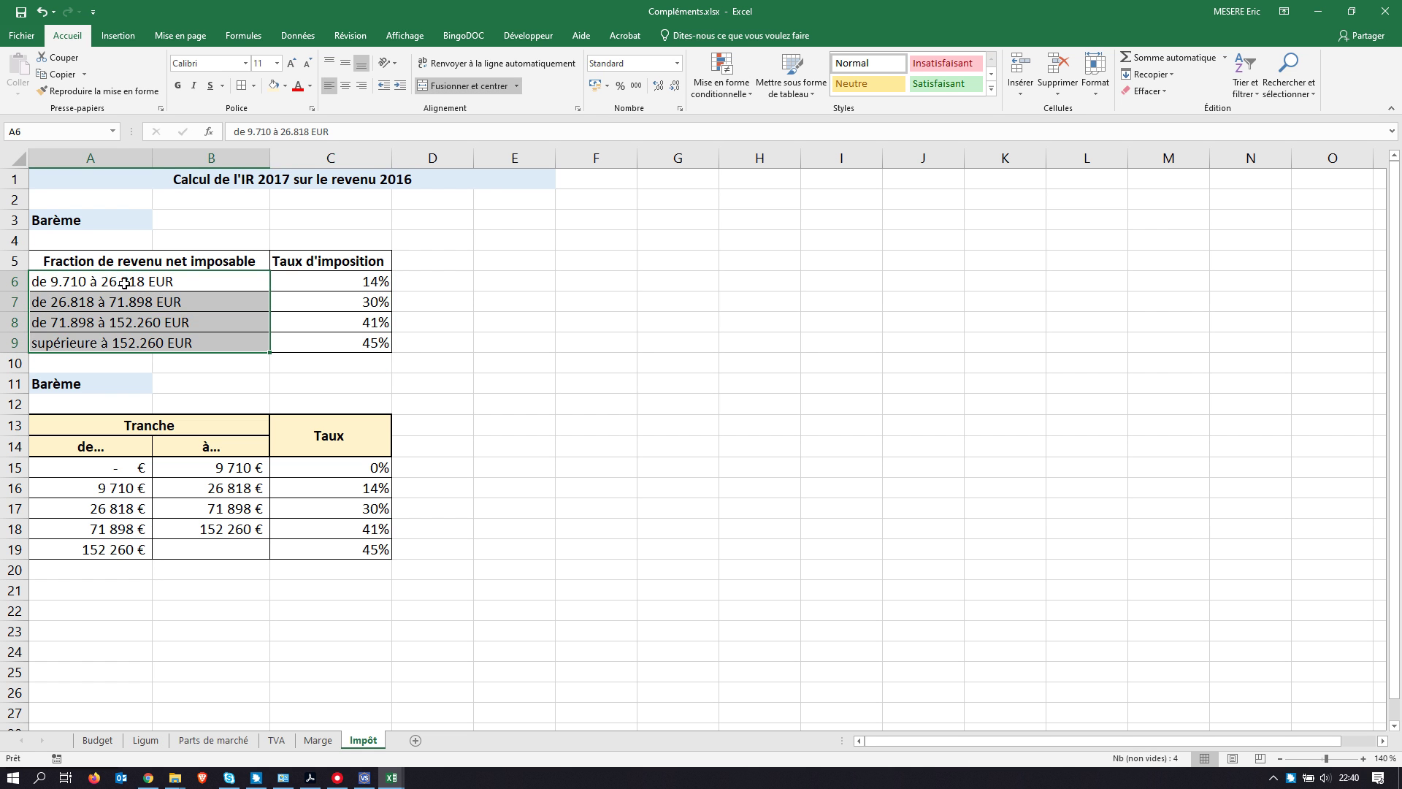
click(95, 281)
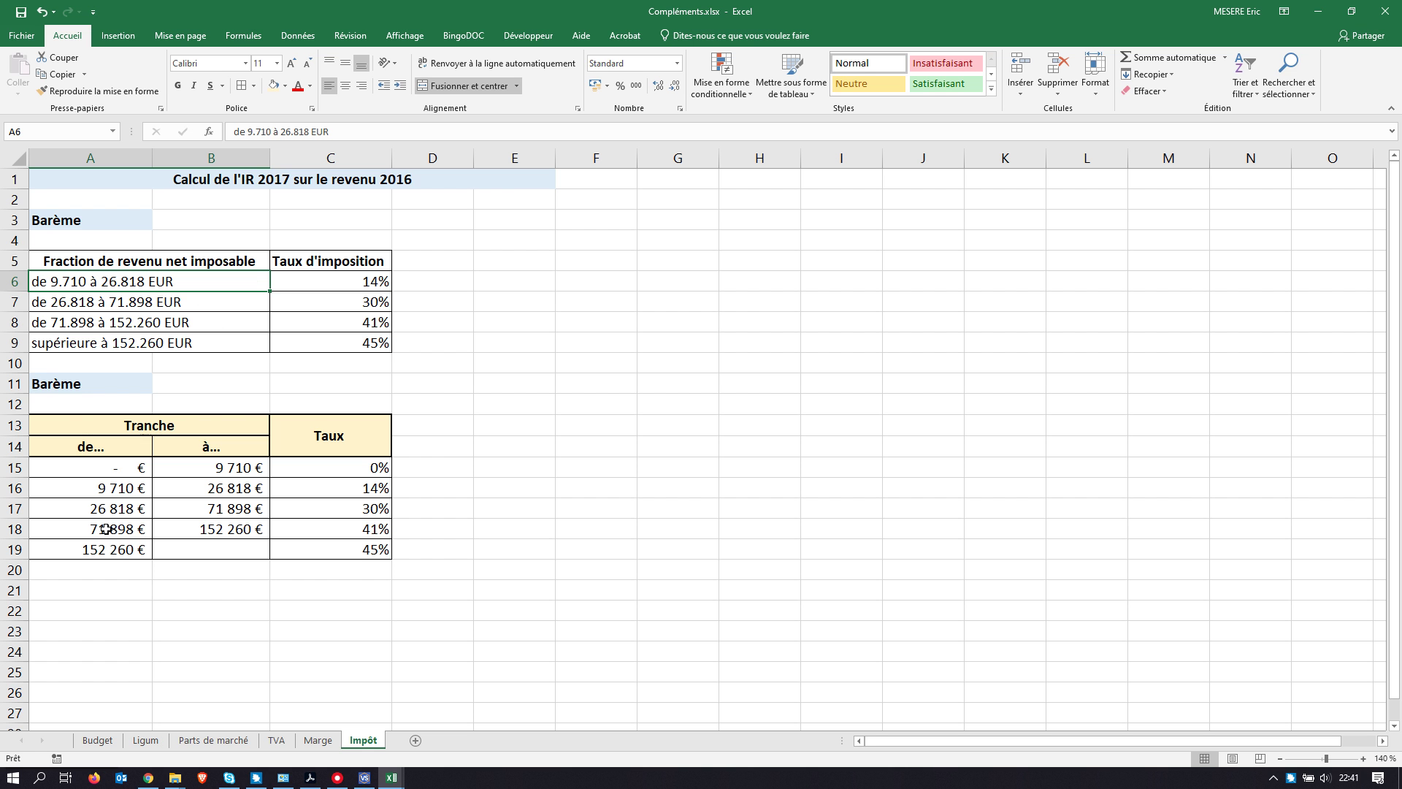
Step: Draw a straight line diagonally across the upper Barème table, rising from row 9 to the header, about 2.68 cm high and 8.45 cm wide
click(118, 35)
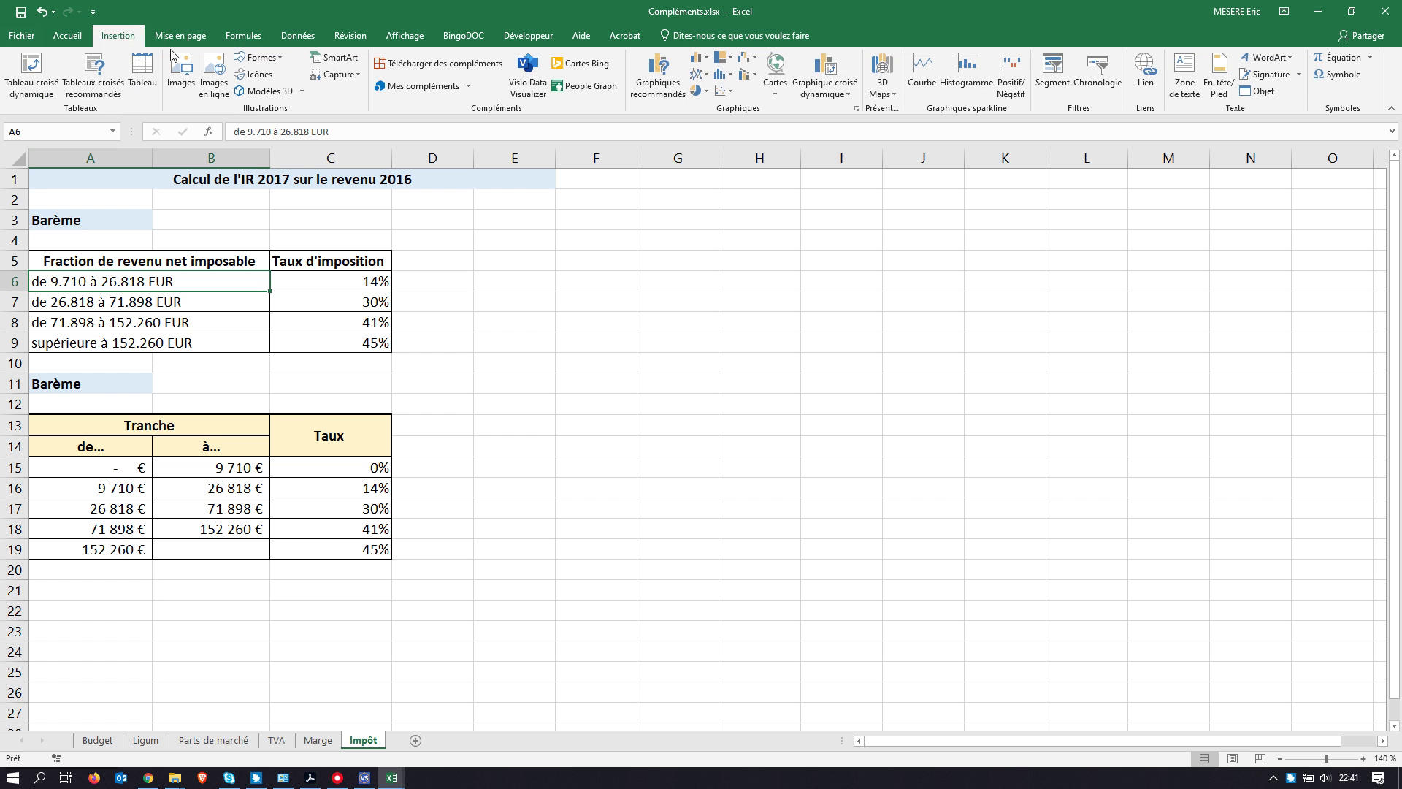
click(67, 34)
click(117, 35)
click(281, 60)
click(246, 134)
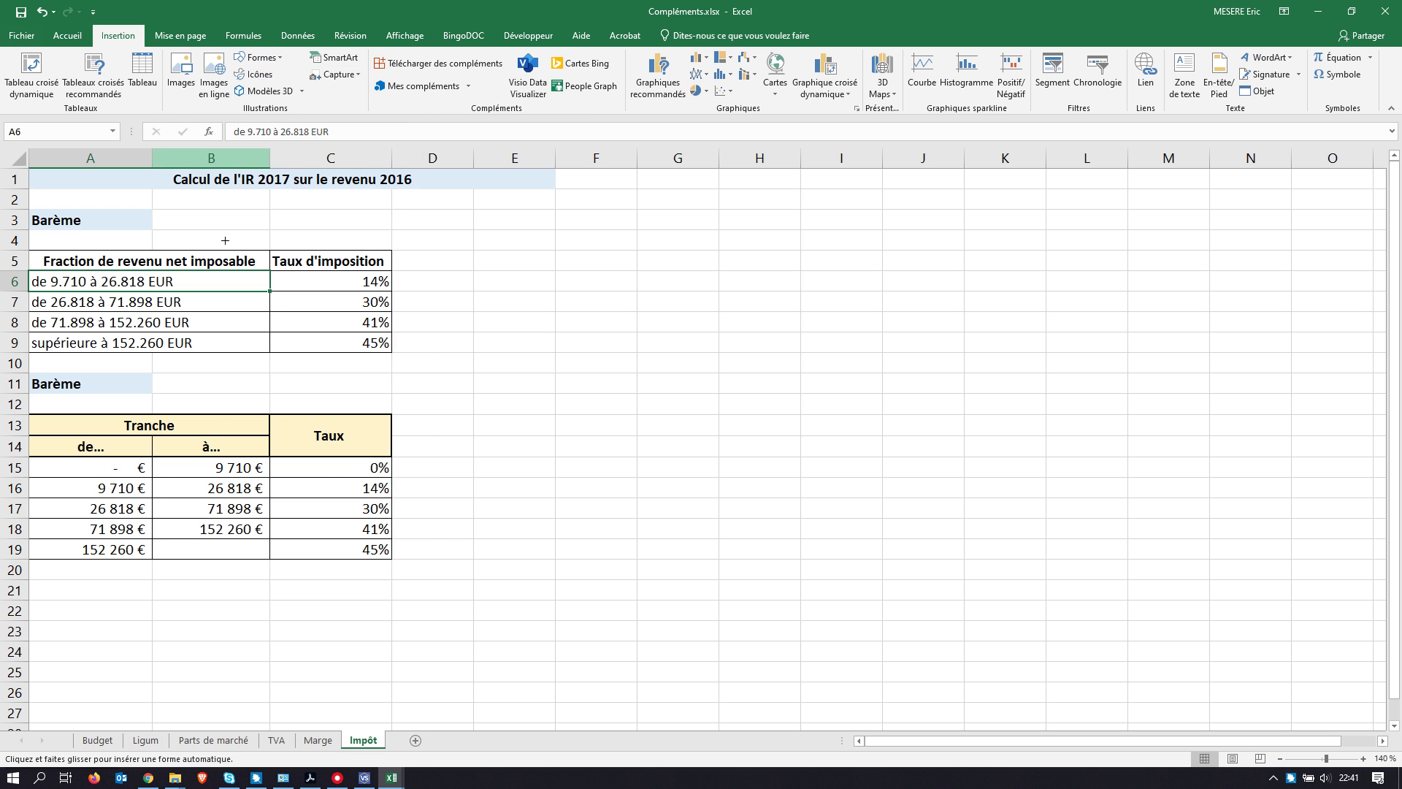
mouse_move(46, 346)
mouse_down()
mouse_move(338, 242)
mouse_move(372, 243)
mouse_up()
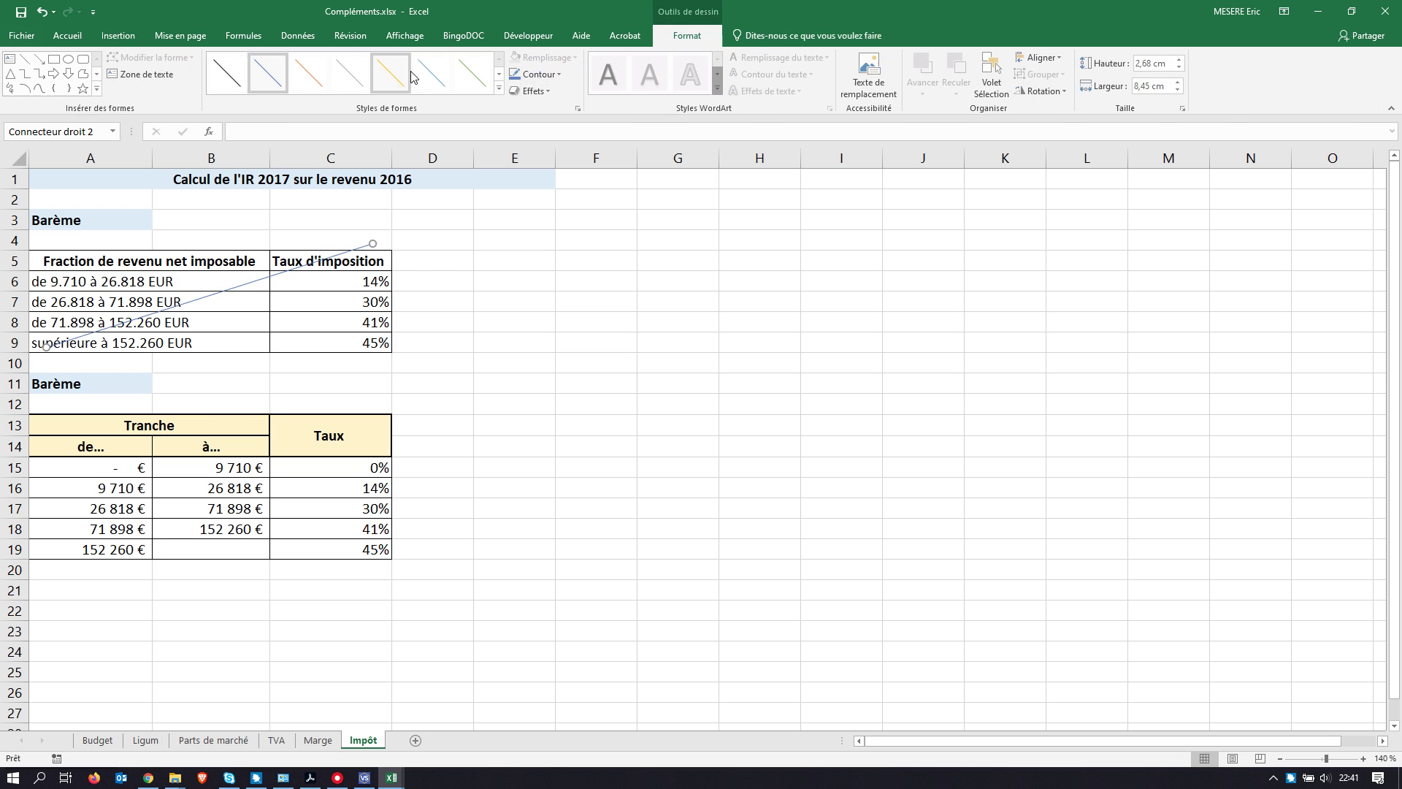
Step: Format the diagonal line with a red outline and a 2¼ pt weight
click(560, 74)
click(527, 204)
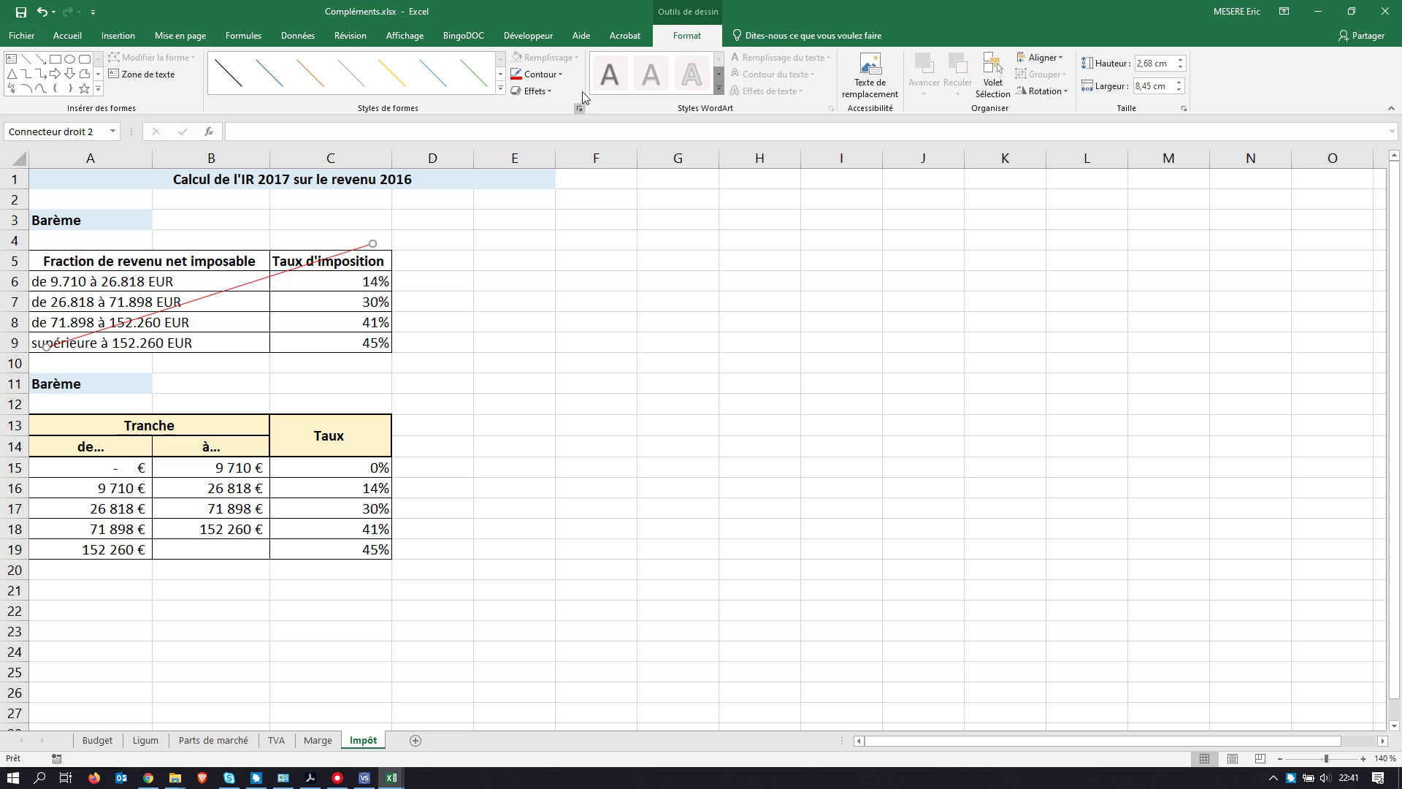
click(560, 73)
mouse_move(616, 258)
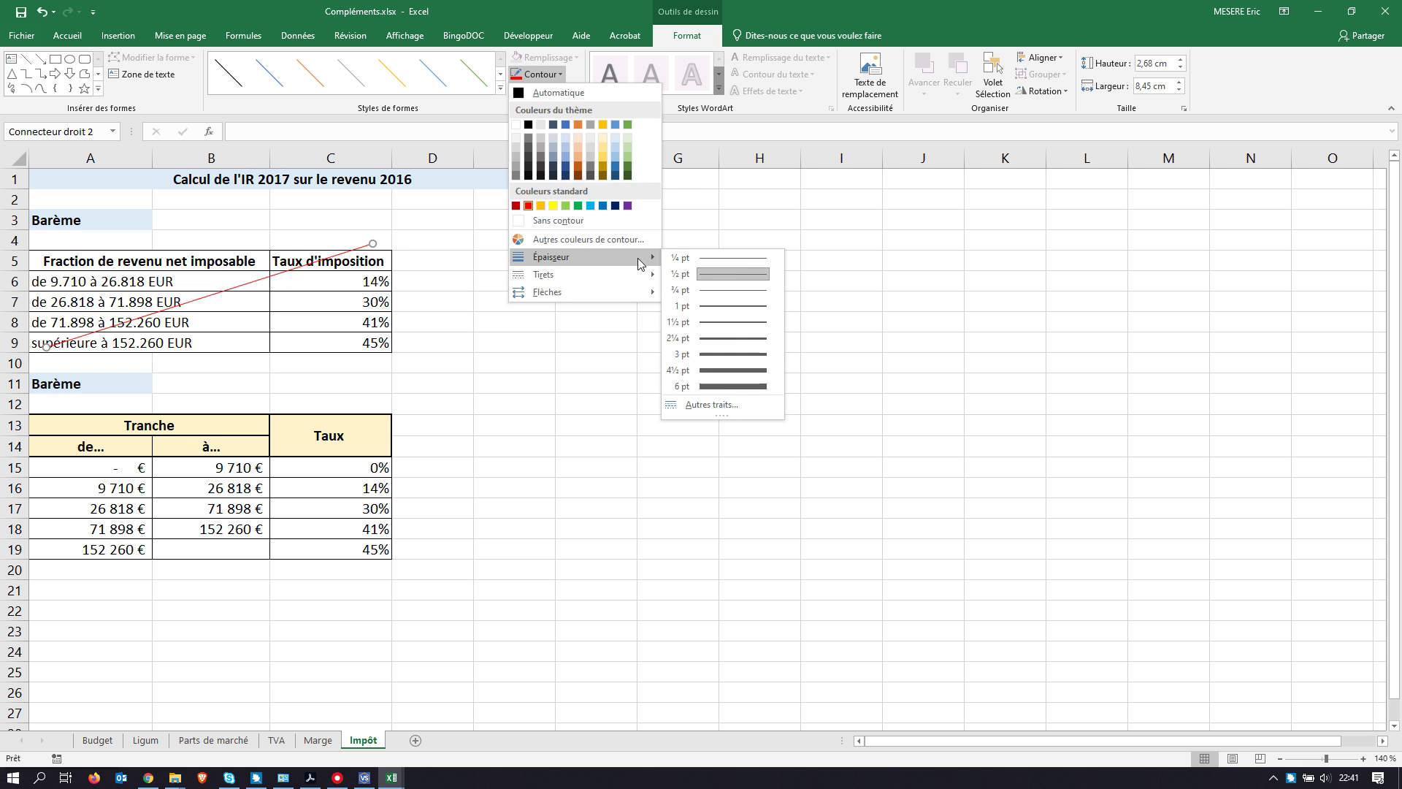
click(729, 338)
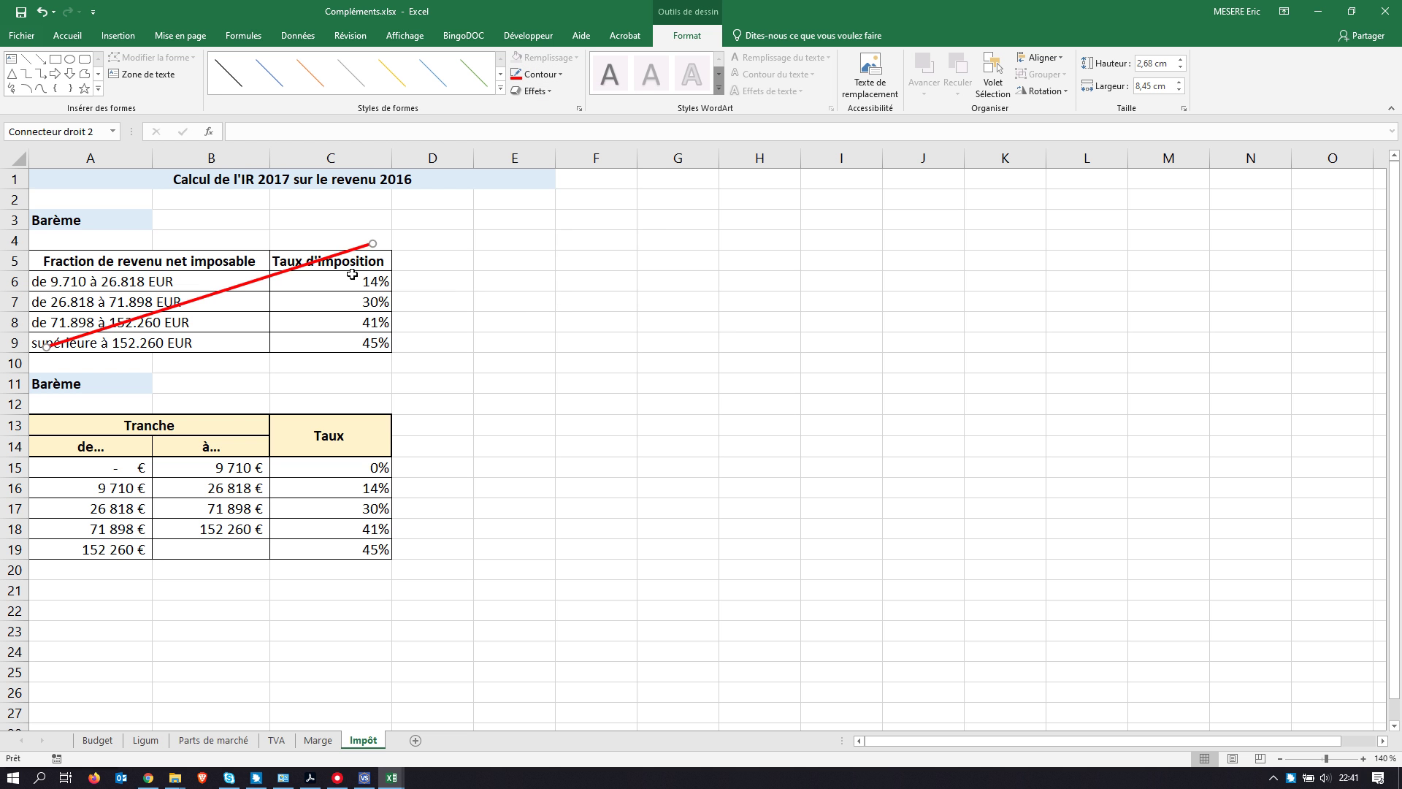
Step: Duplicate the red line and realign the copy along the opposite diagonal, about 2.46 cm high and 9.22 cm wide, to cross out the upper table
drag(352, 274, 396, 352)
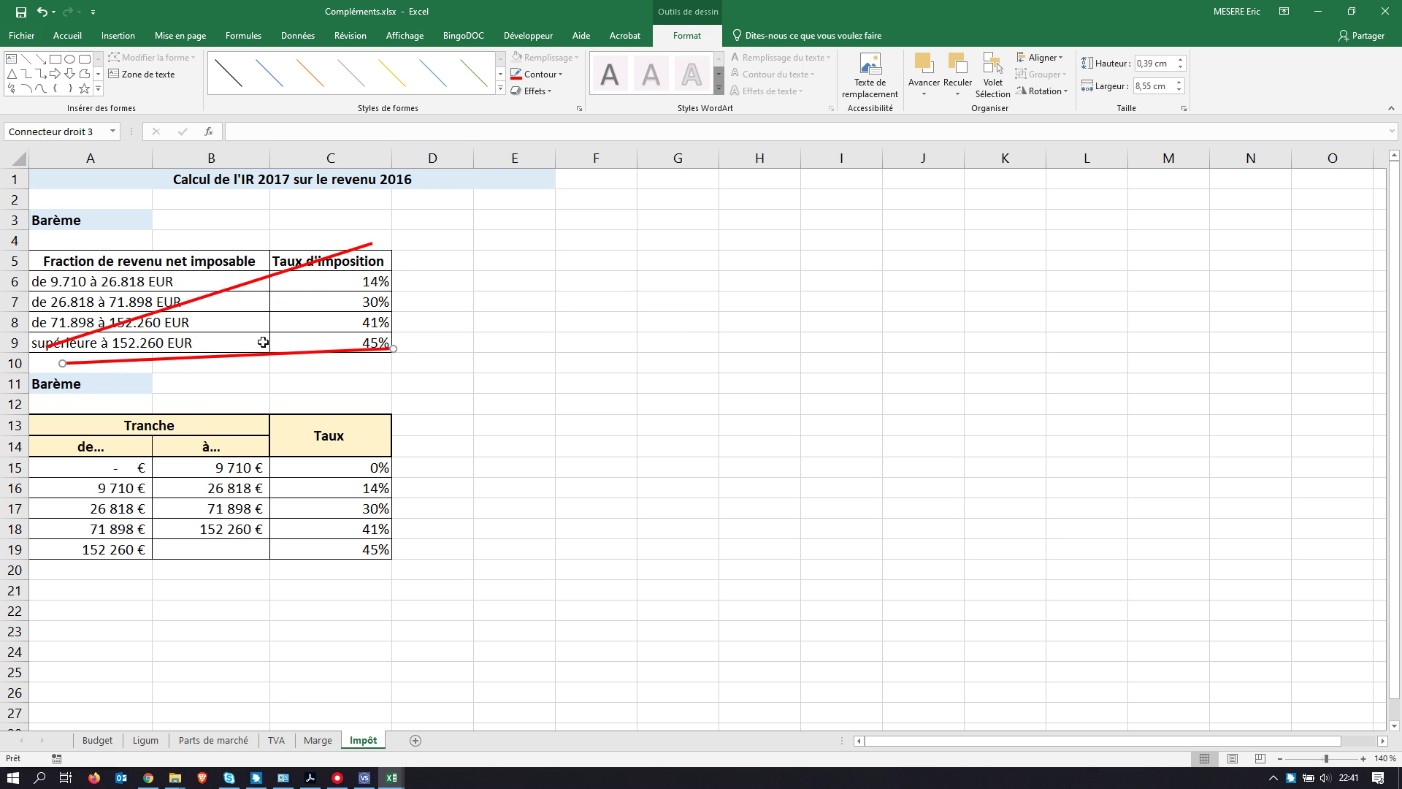
drag(59, 362, 37, 254)
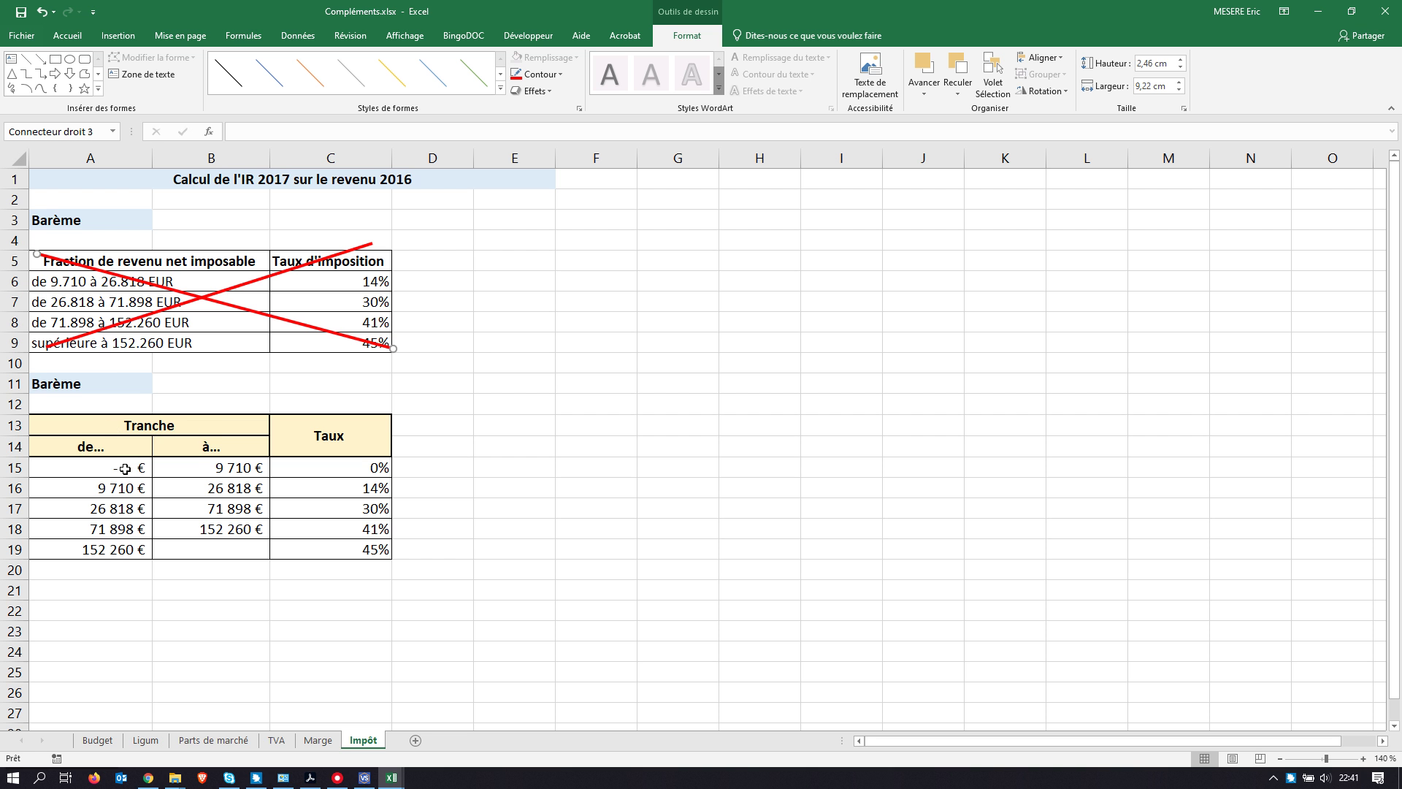
Step: Examine the limits and rates of the Tranche/Taux table alongside the PDF's worked example for an income of 35 000 €
drag(129, 469, 128, 549)
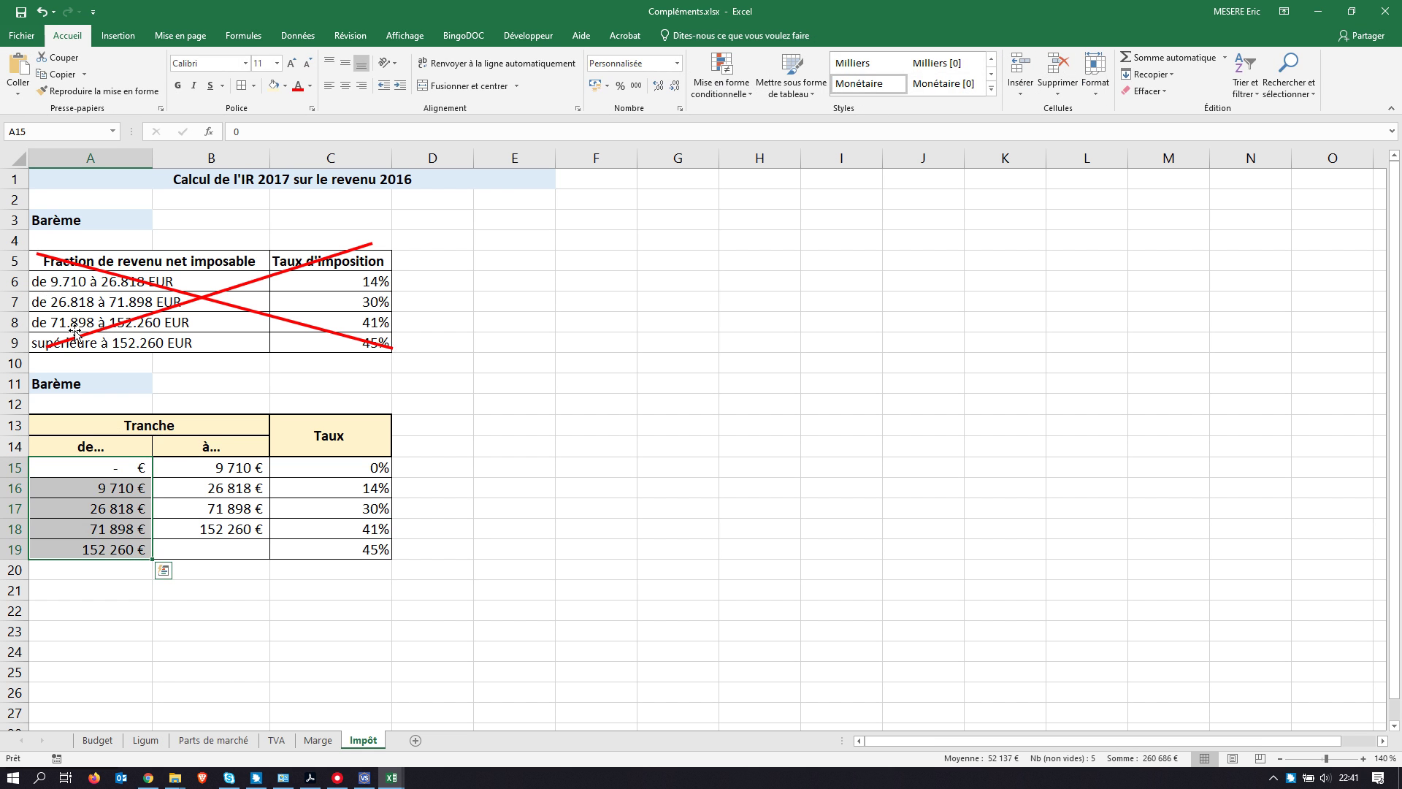
drag(191, 468, 192, 522)
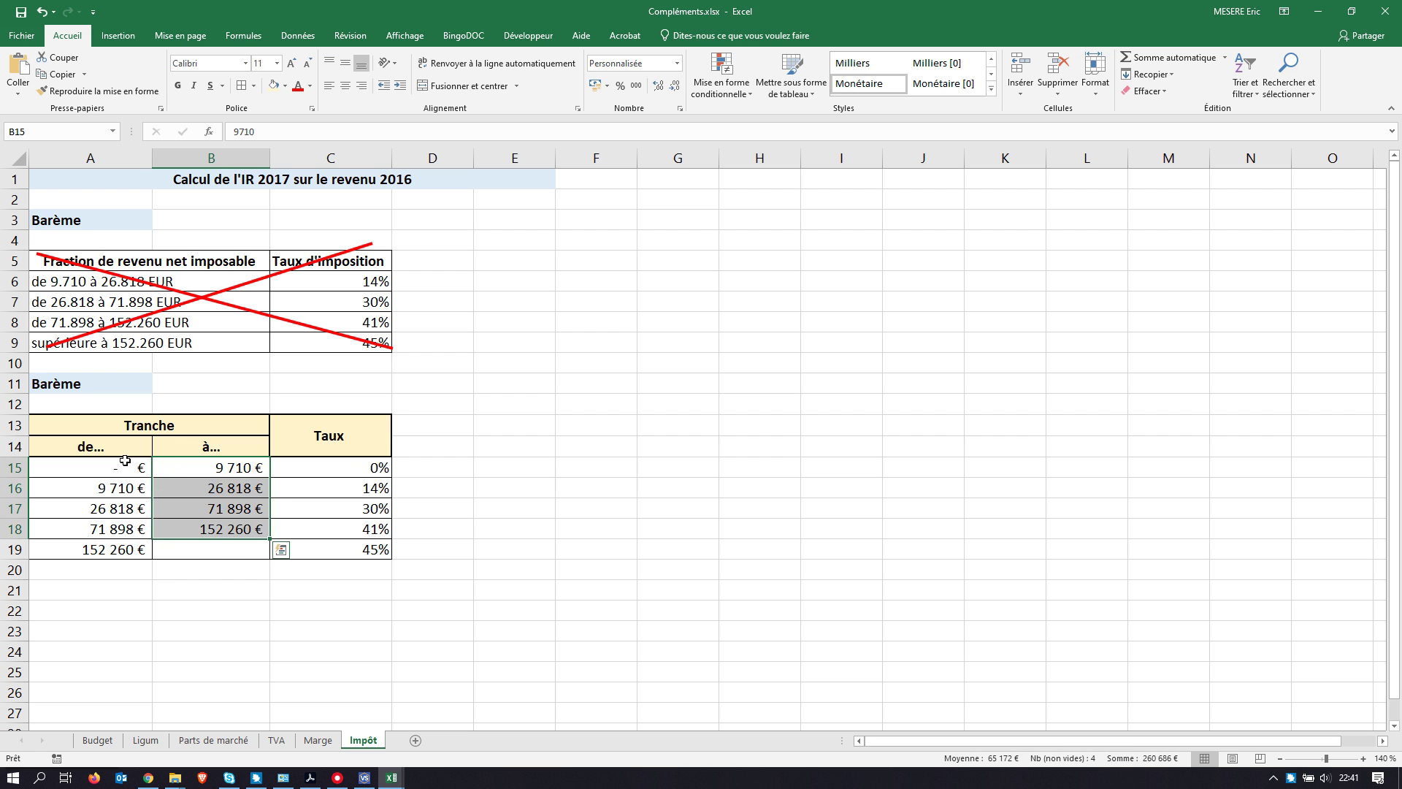
click(348, 469)
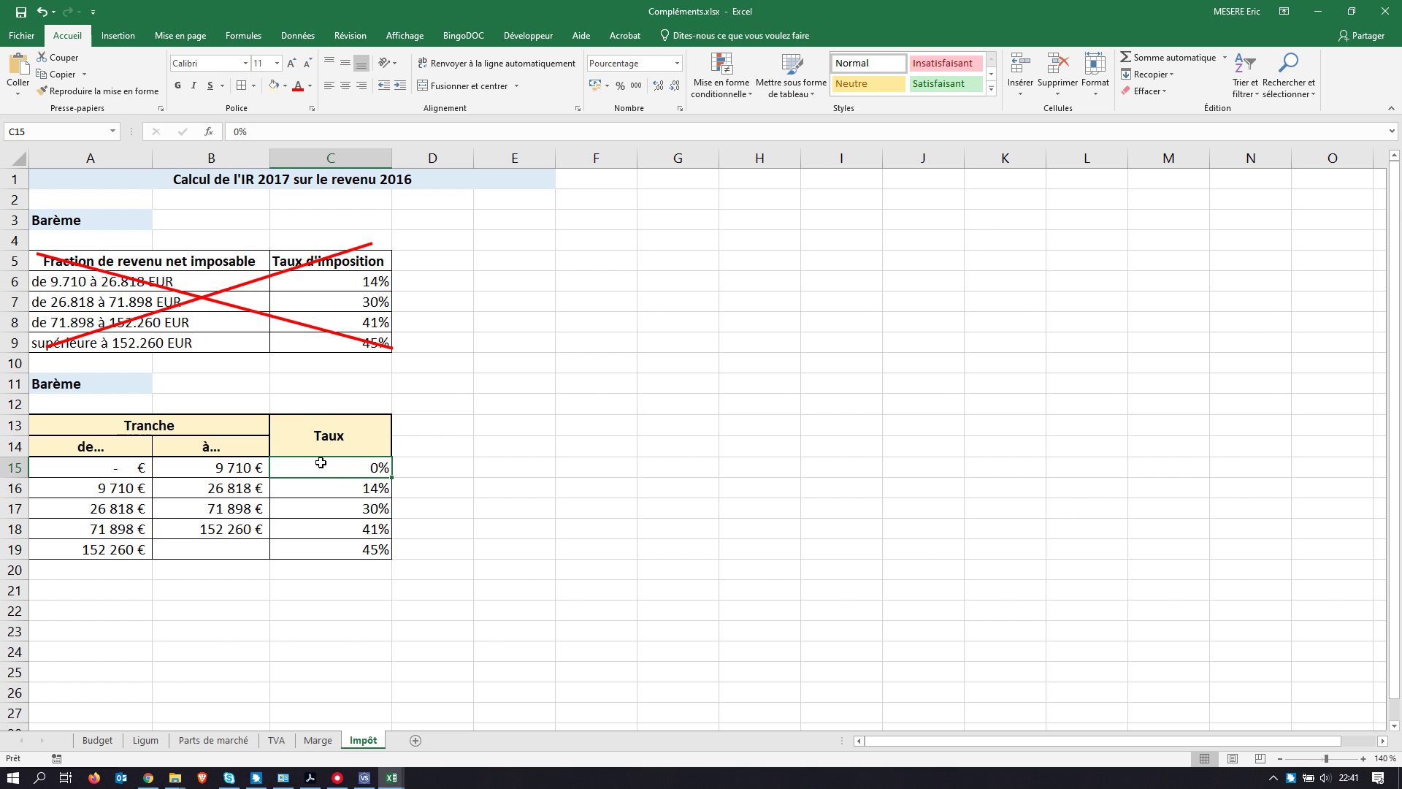
key(alt+Tab)
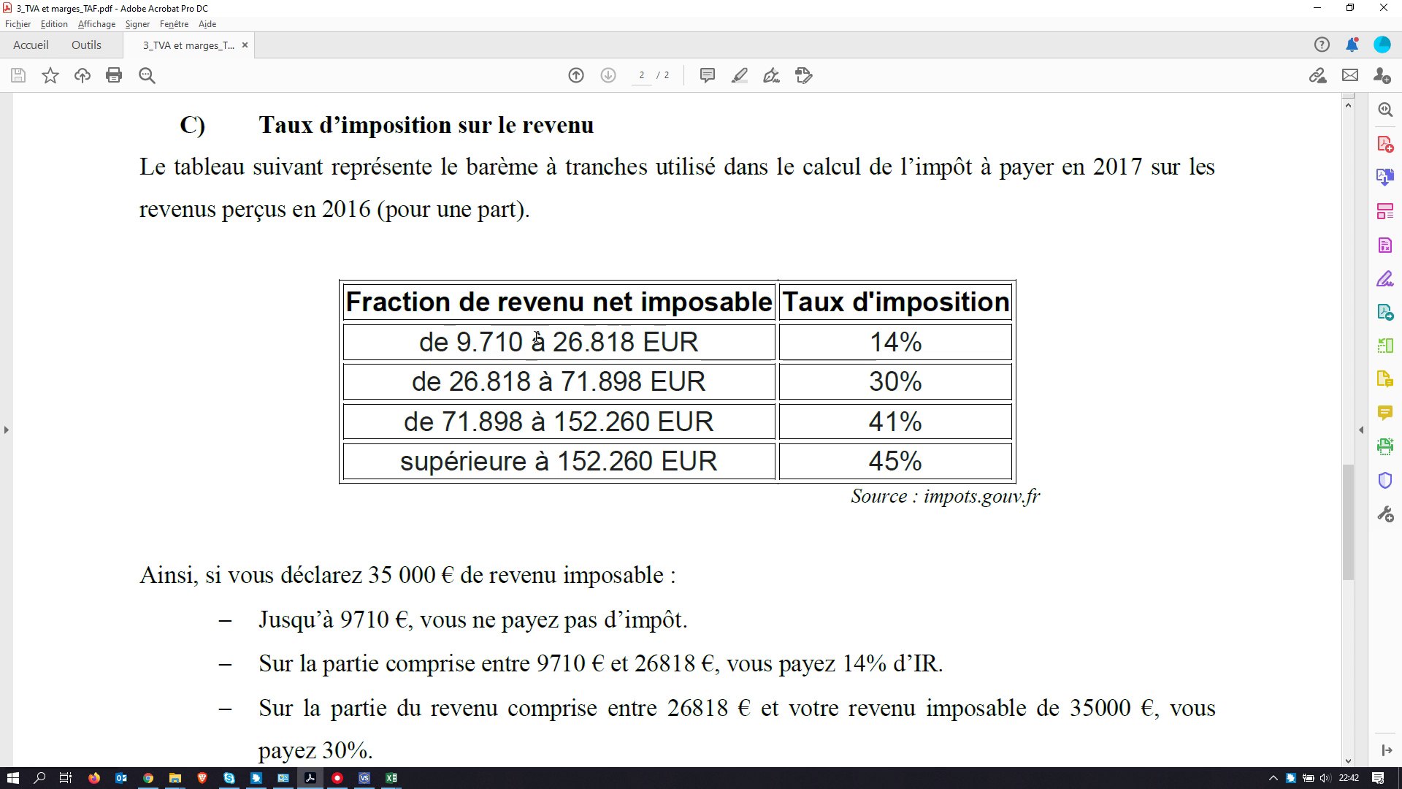
scroll(515, 399, down, 4)
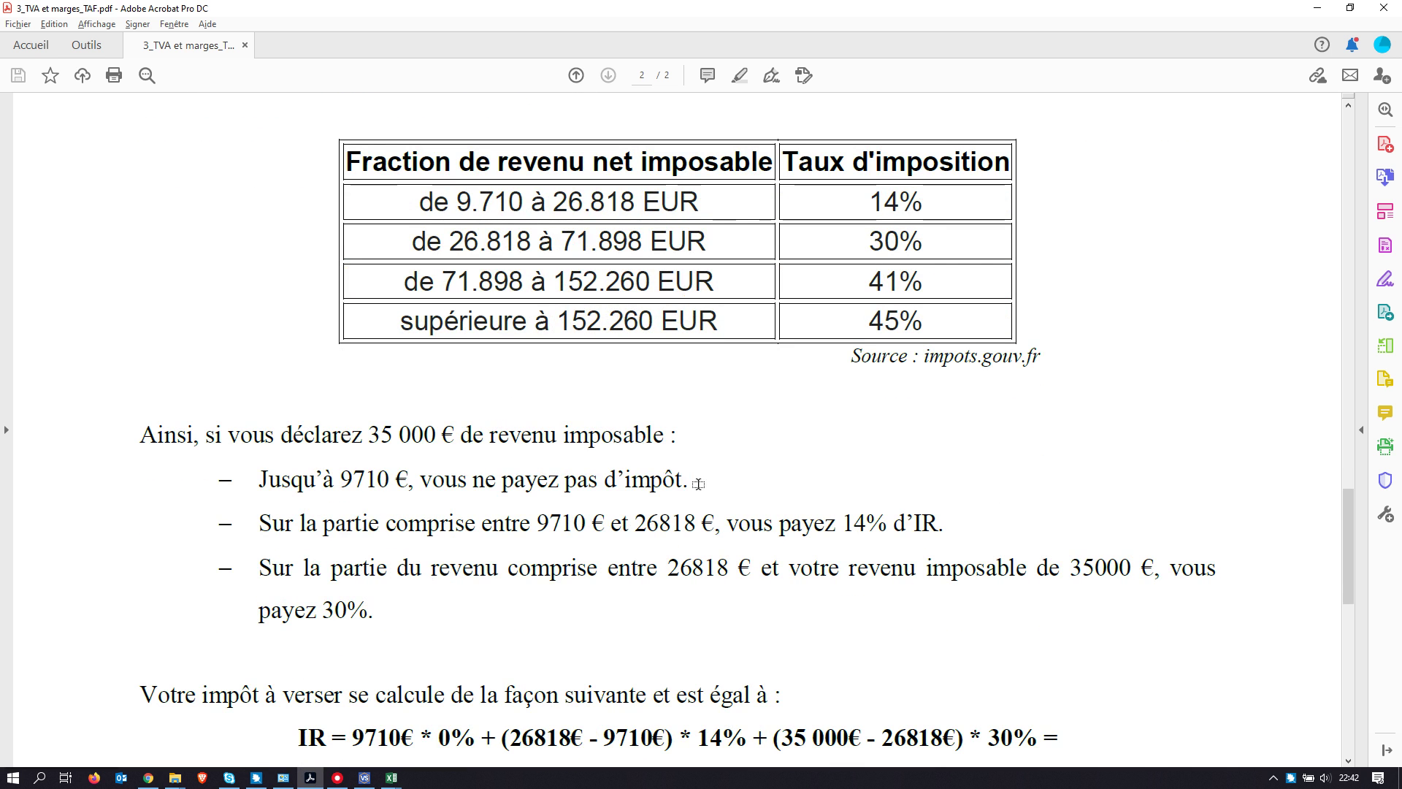
key(alt+Tab)
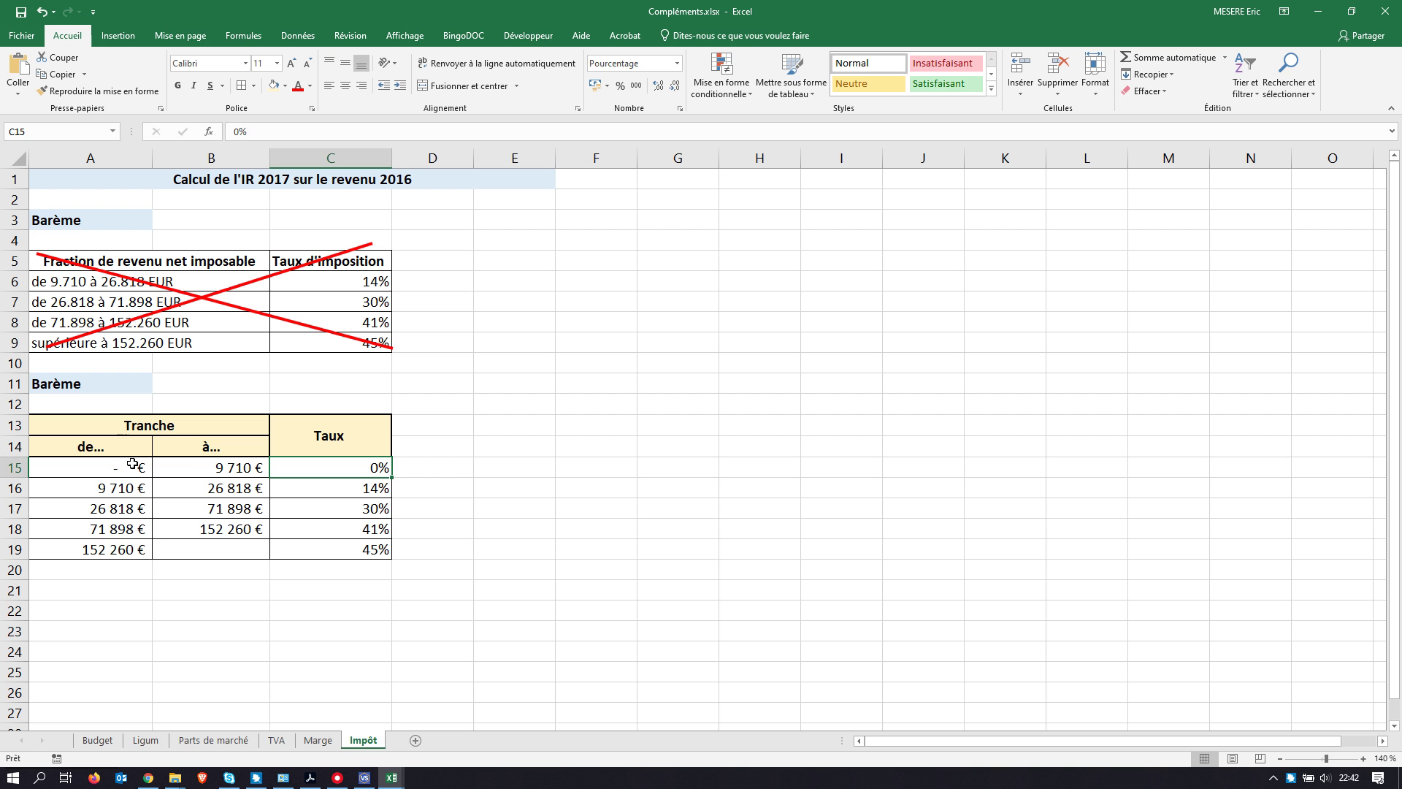
click(113, 491)
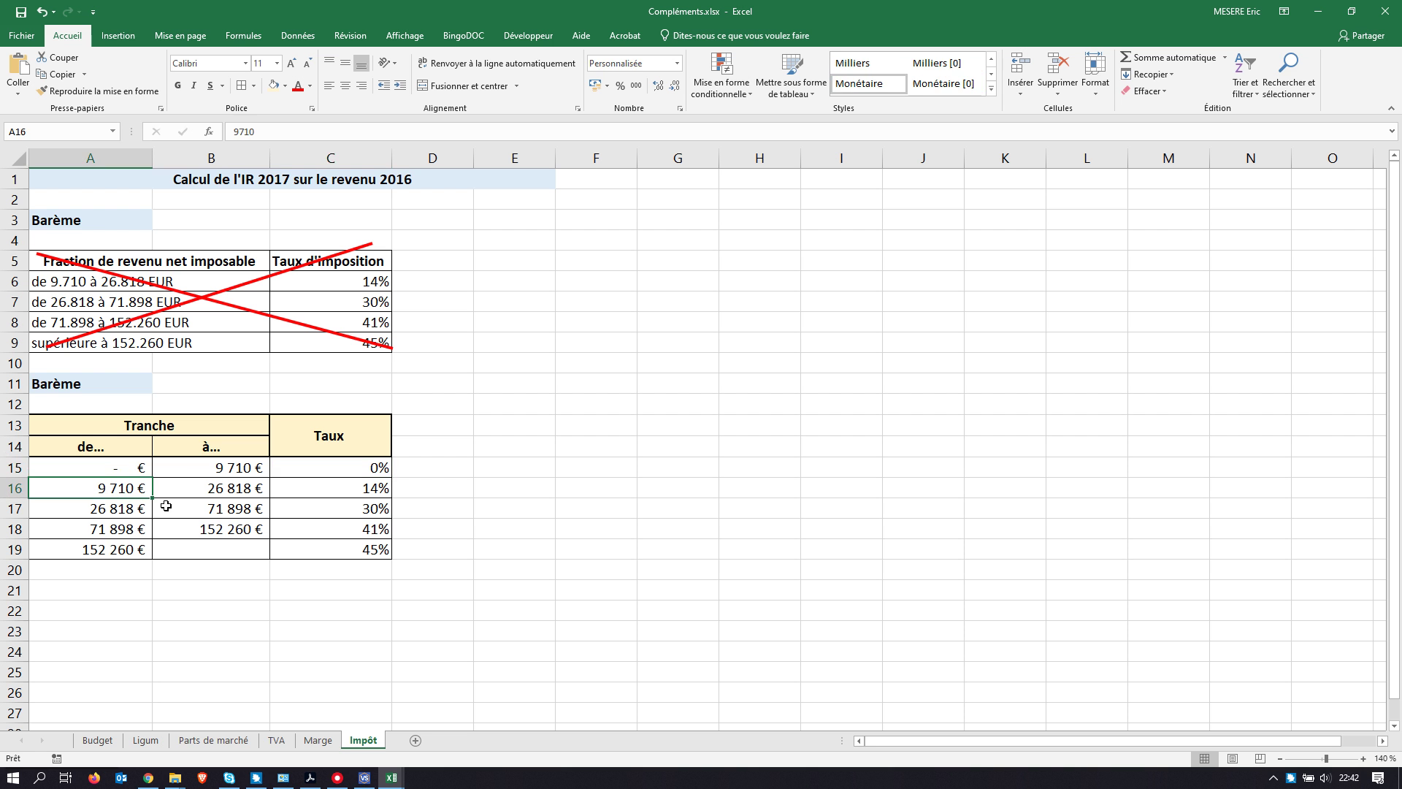
click(197, 491)
click(134, 507)
click(133, 531)
click(223, 529)
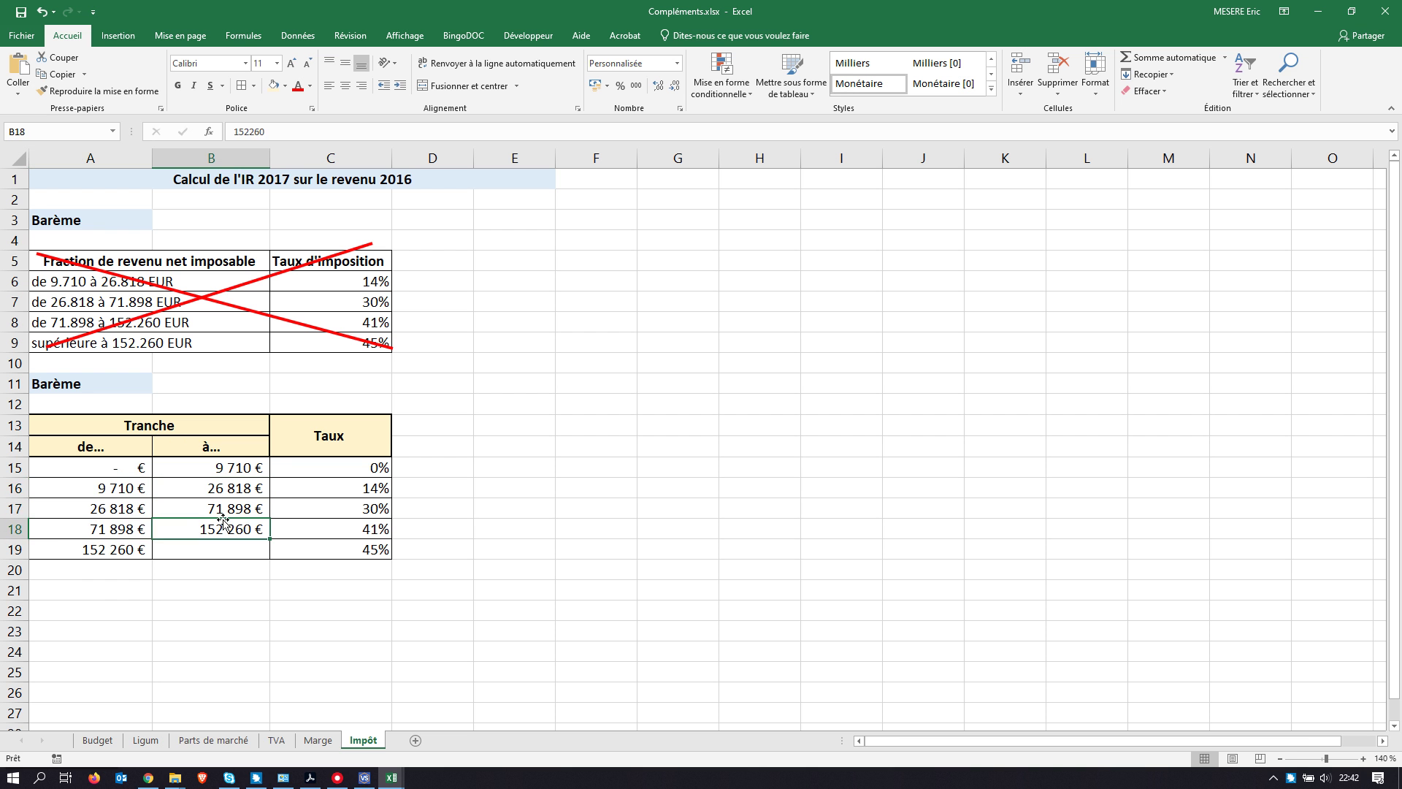
click(225, 511)
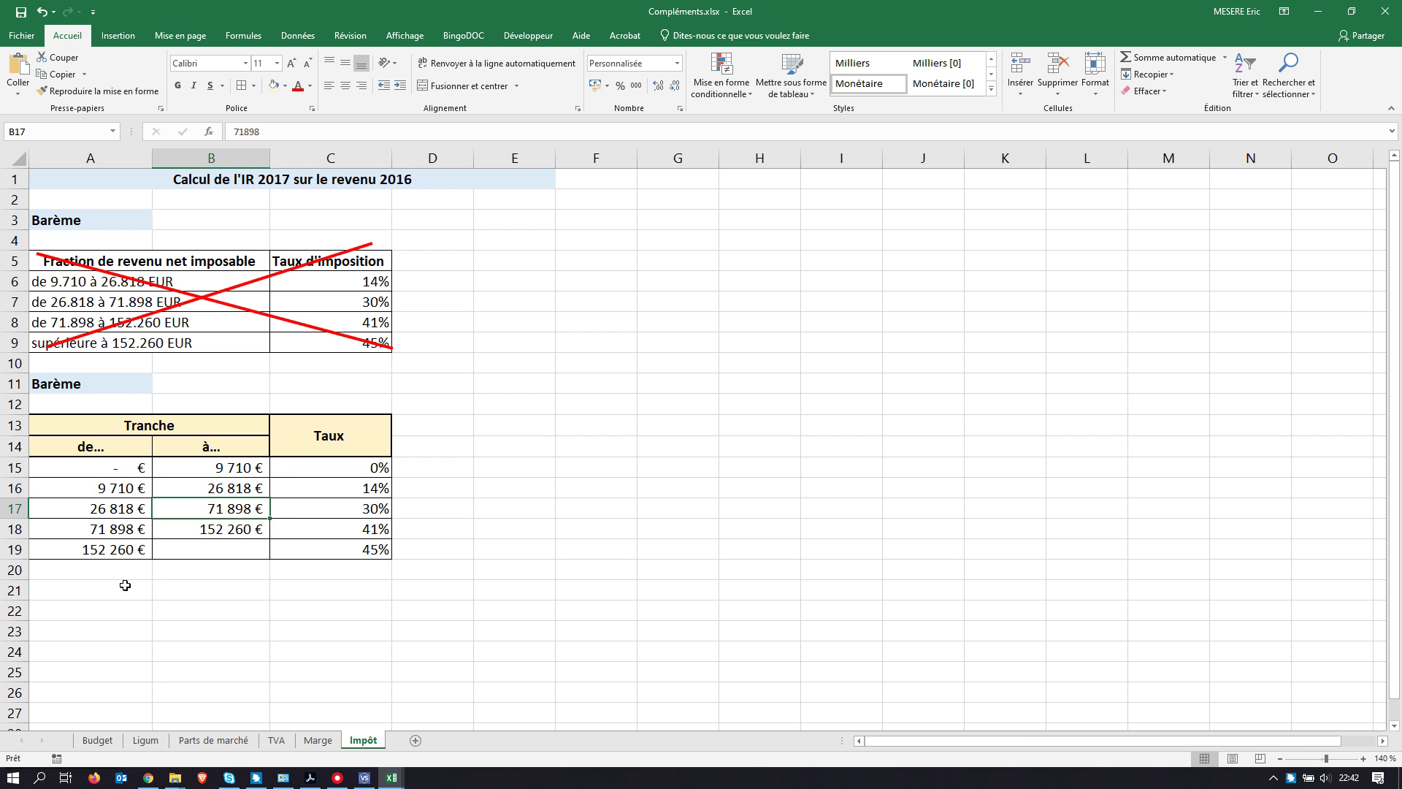
Step: Copy "revenu imposable de 42 200€" from the instructions in the PDF and paste it into cell A21 of the Impôt sheet in Excel
key(alt+Tab)
scroll(555, 544, down, 5)
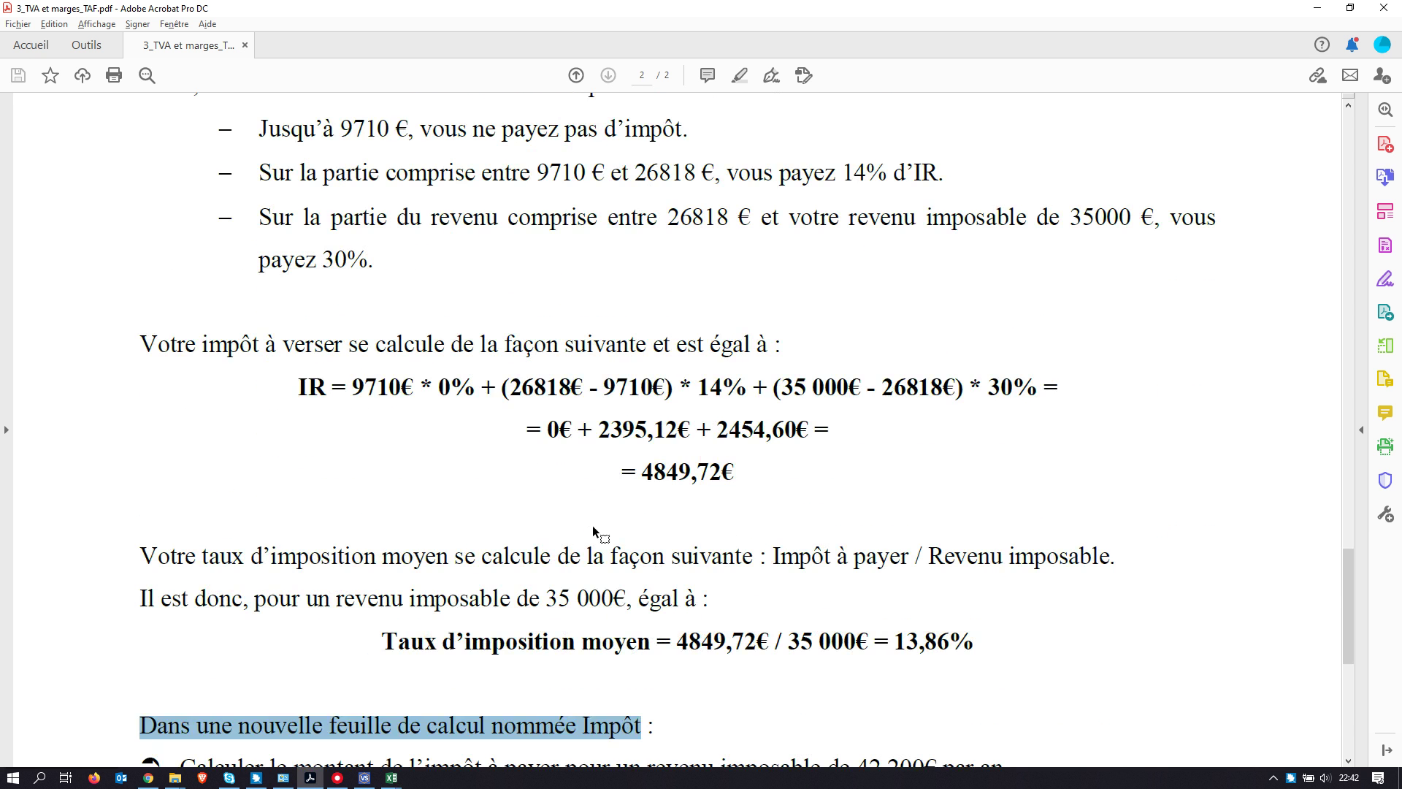
scroll(593, 531, down, 5)
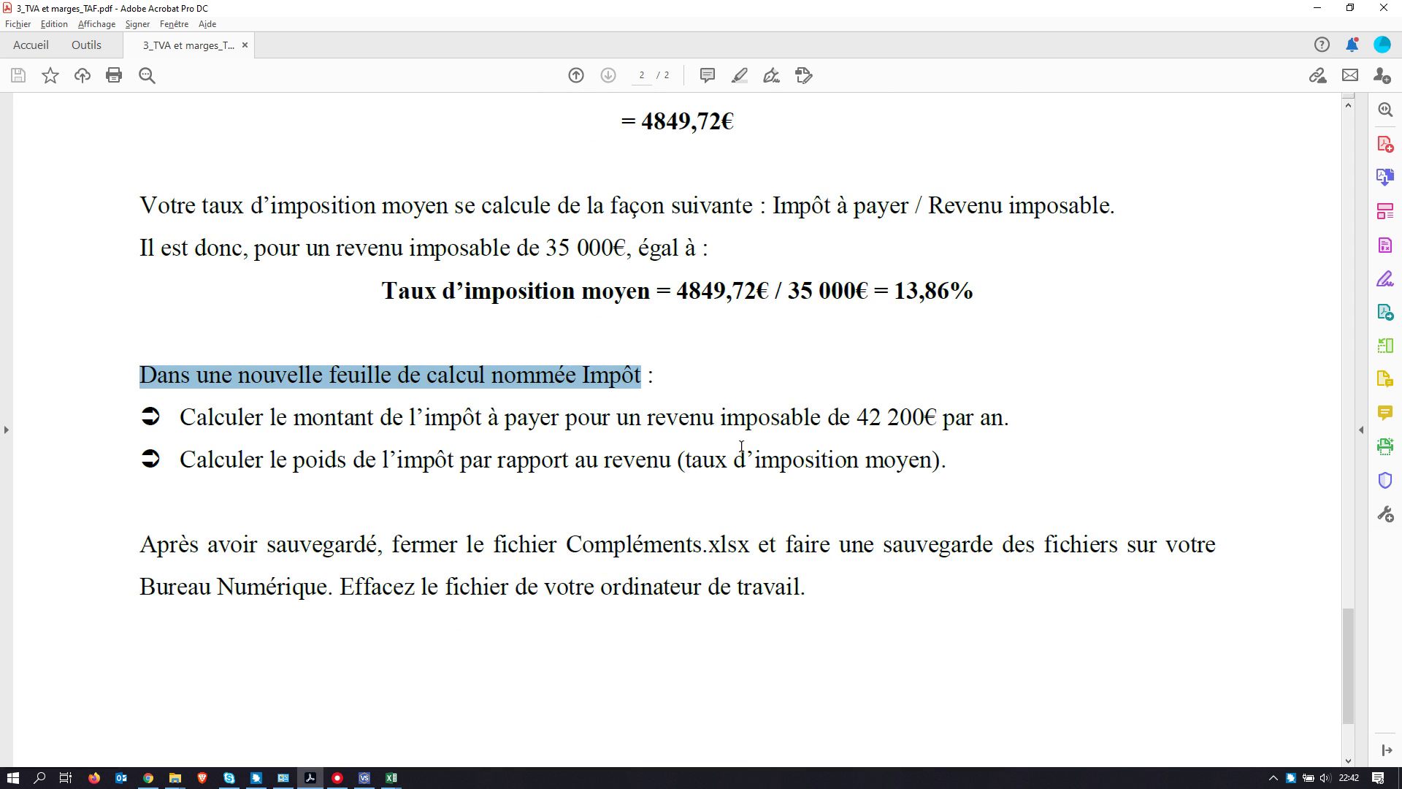
drag(645, 414, 938, 420)
key(ctrl+c)
key(alt+Tab)
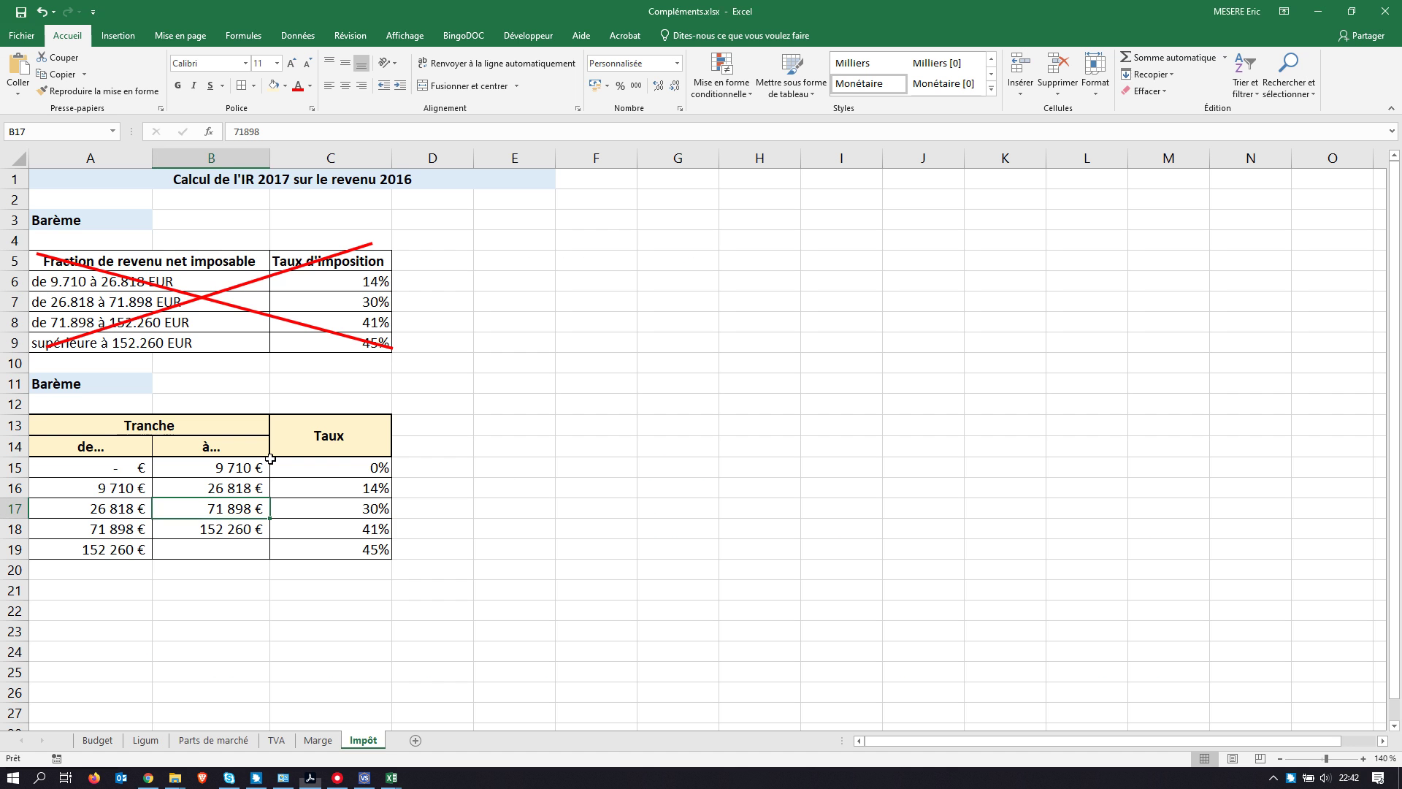
click(58, 588)
key(ctrl+v)
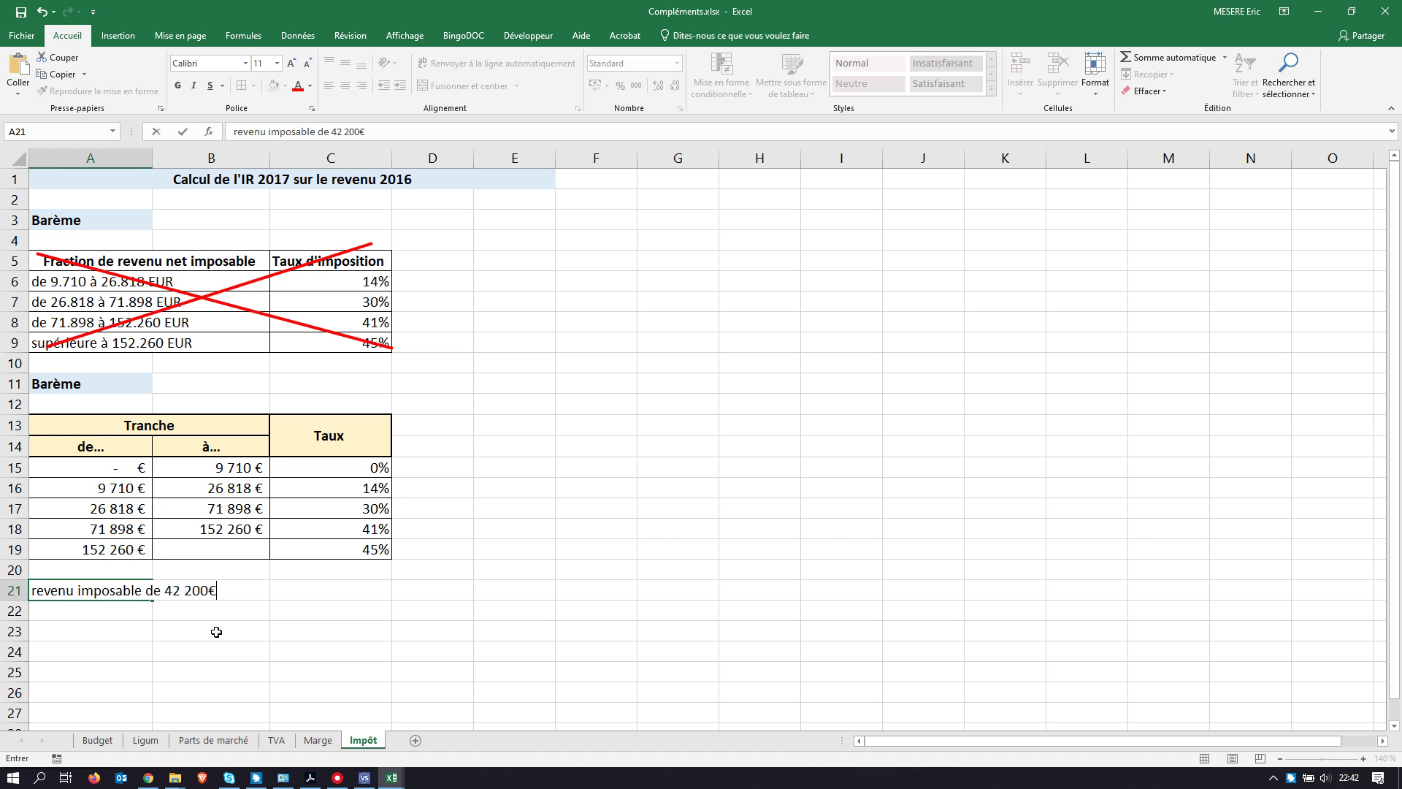
click(216, 646)
Step: Capitalize the first letter of the text in A21 so it reads "Revenu imposable de 42 200€"
drag(92, 591, 549, 590)
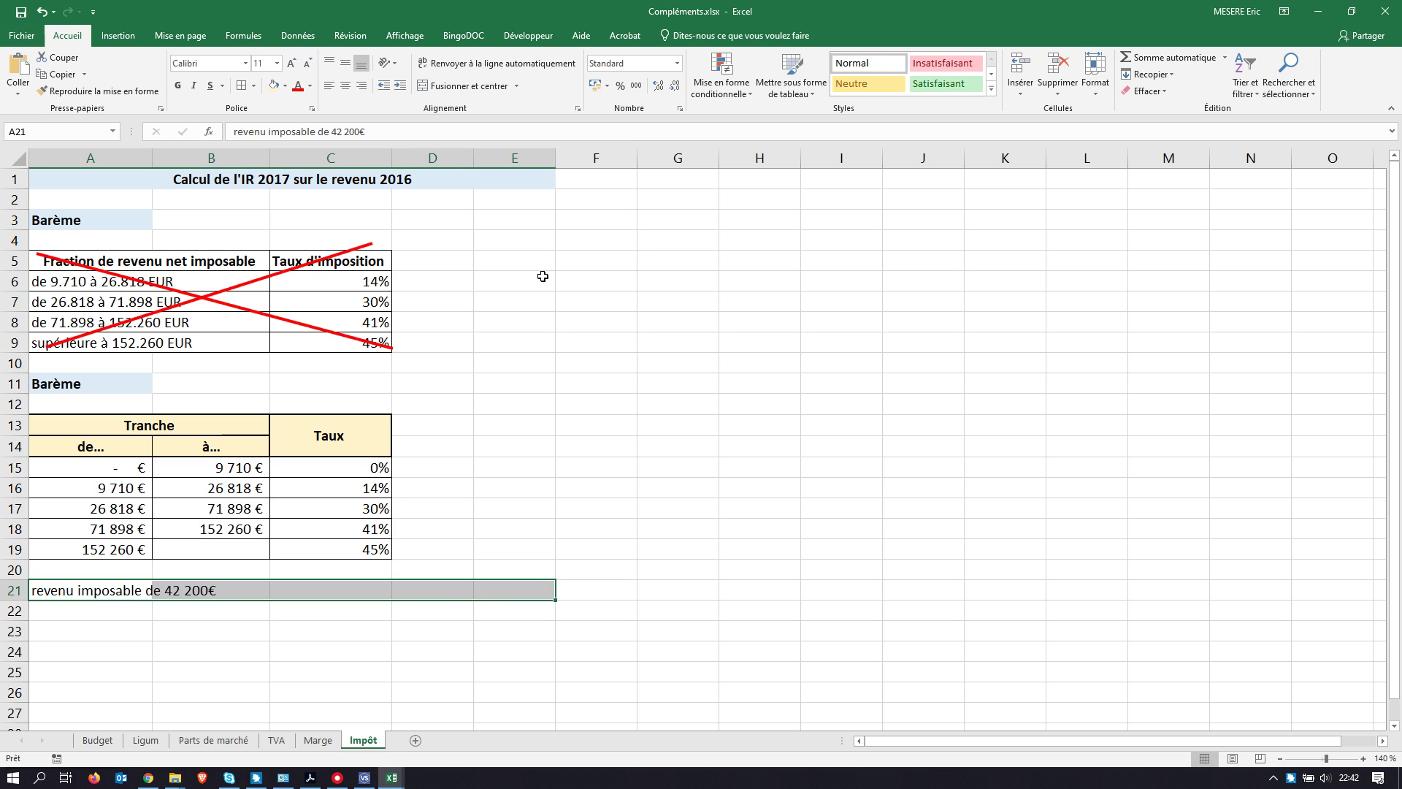
click(337, 777)
double_click(32, 591)
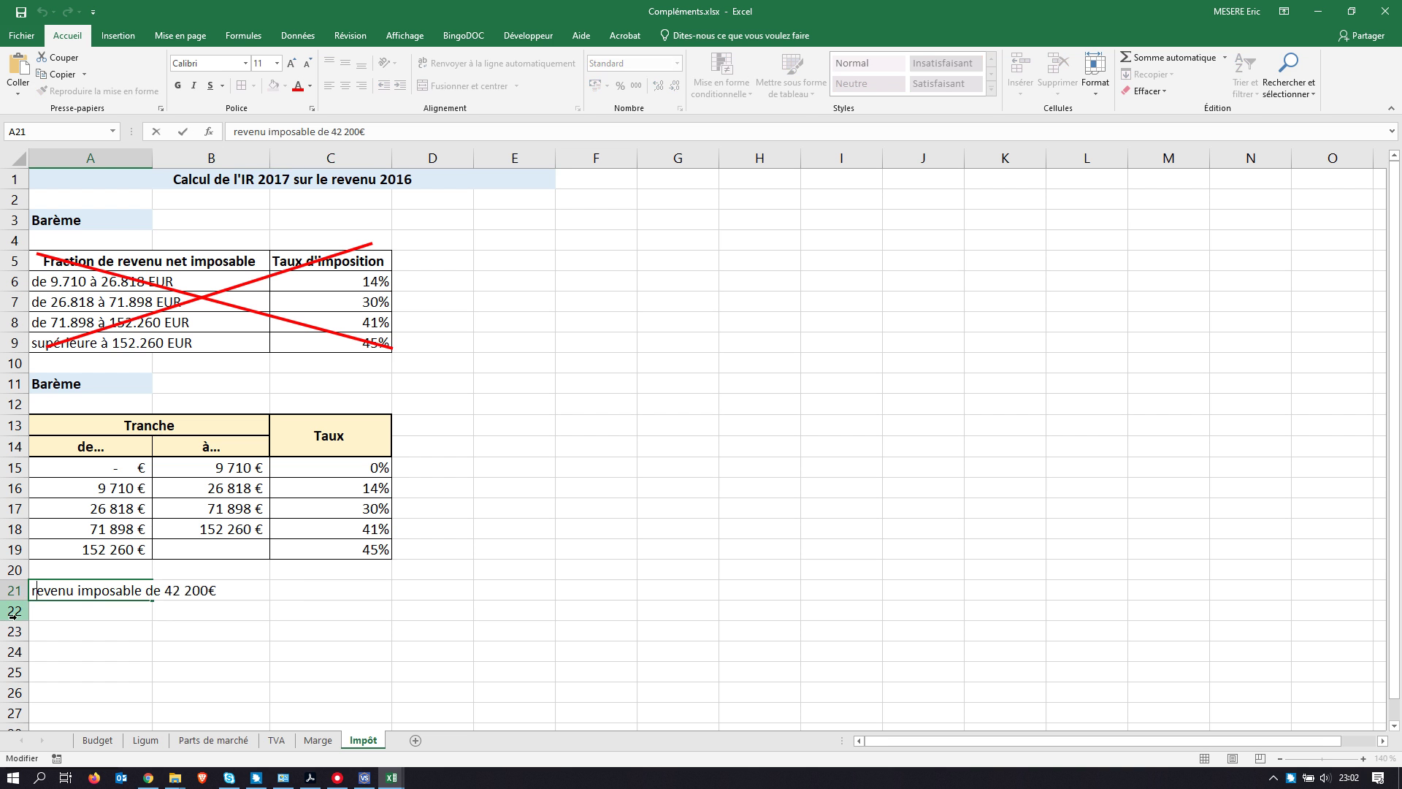
key(BackSpace)
text(R)
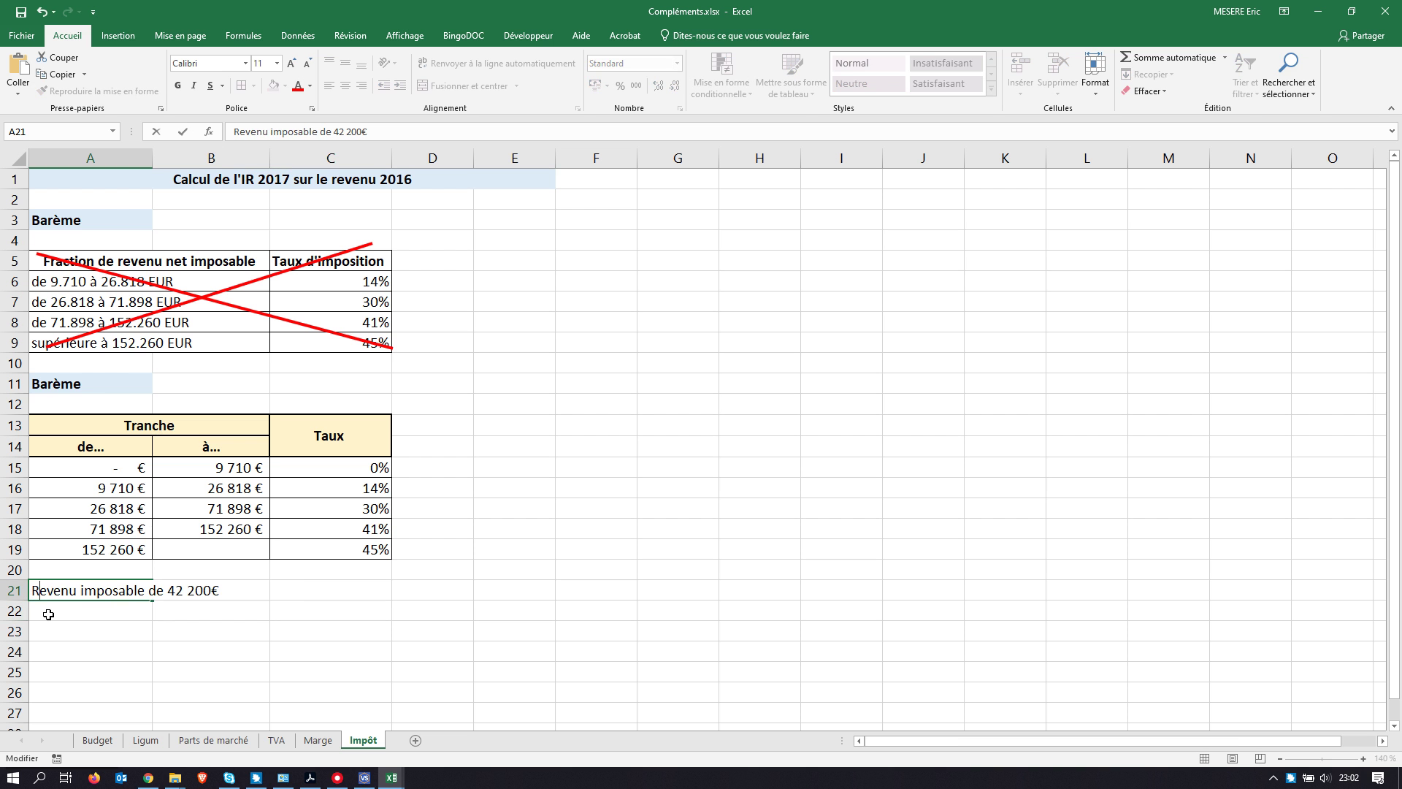
key(Return)
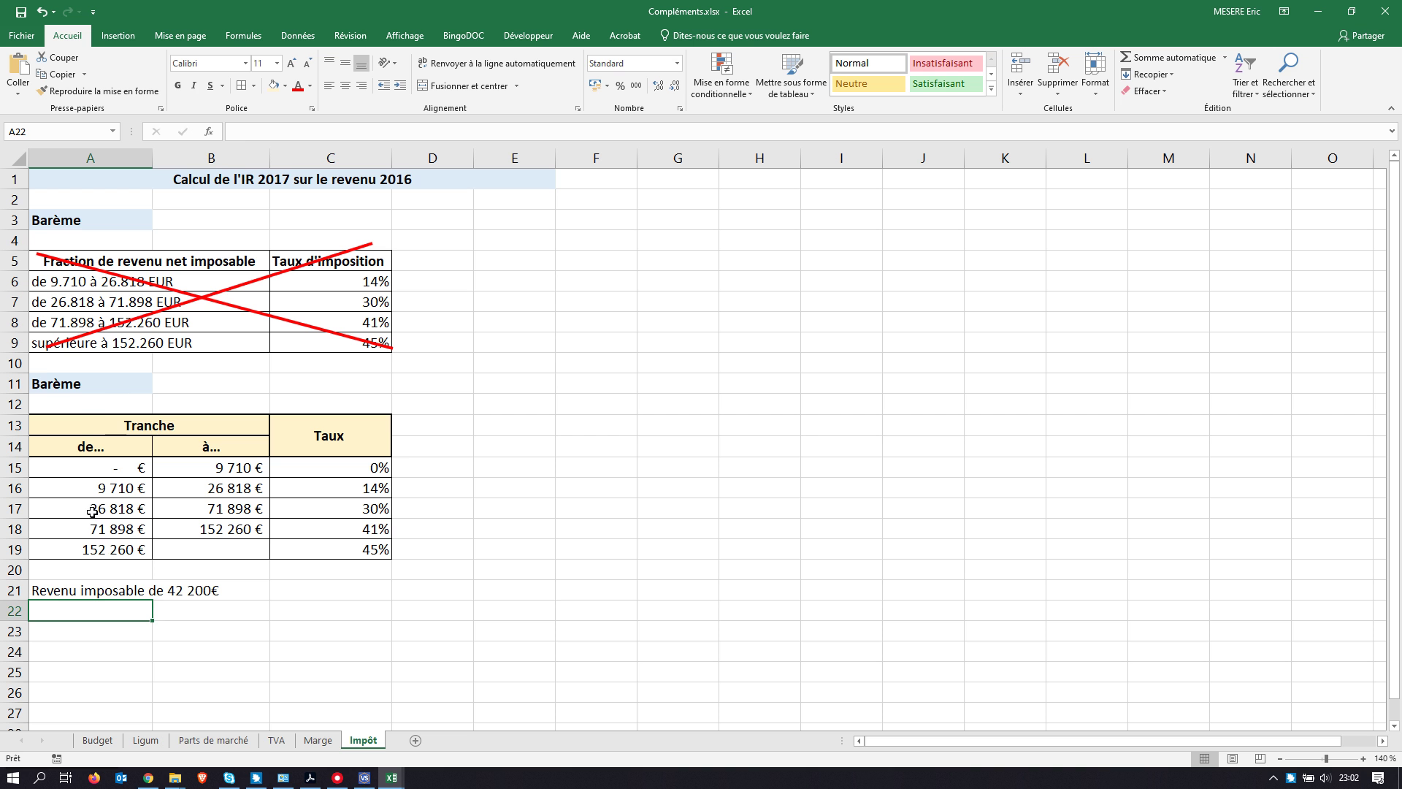
Step: Merge and center the heading across A21:E21 and format it in bold with a light blue fill
drag(84, 589, 522, 591)
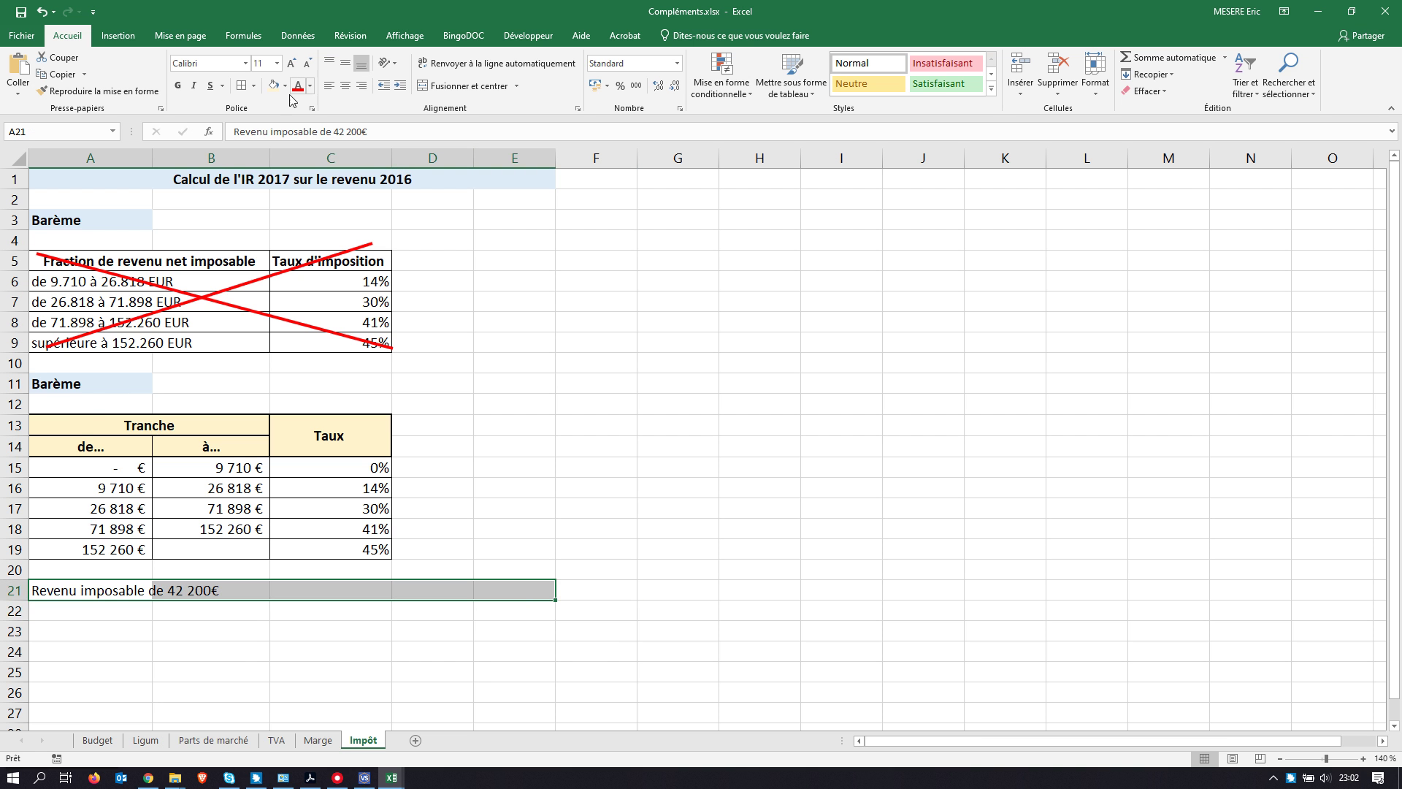
click(468, 86)
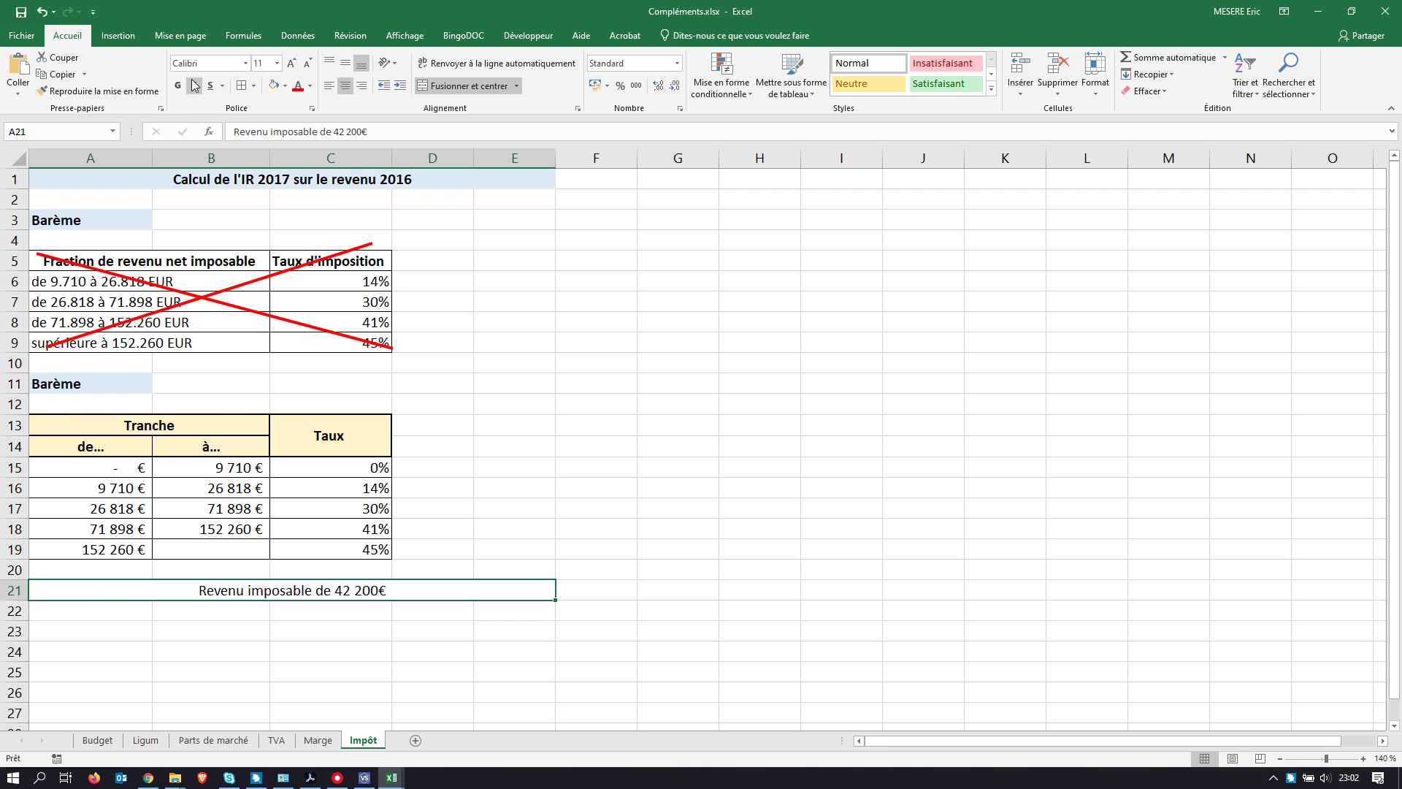
click(177, 86)
click(285, 86)
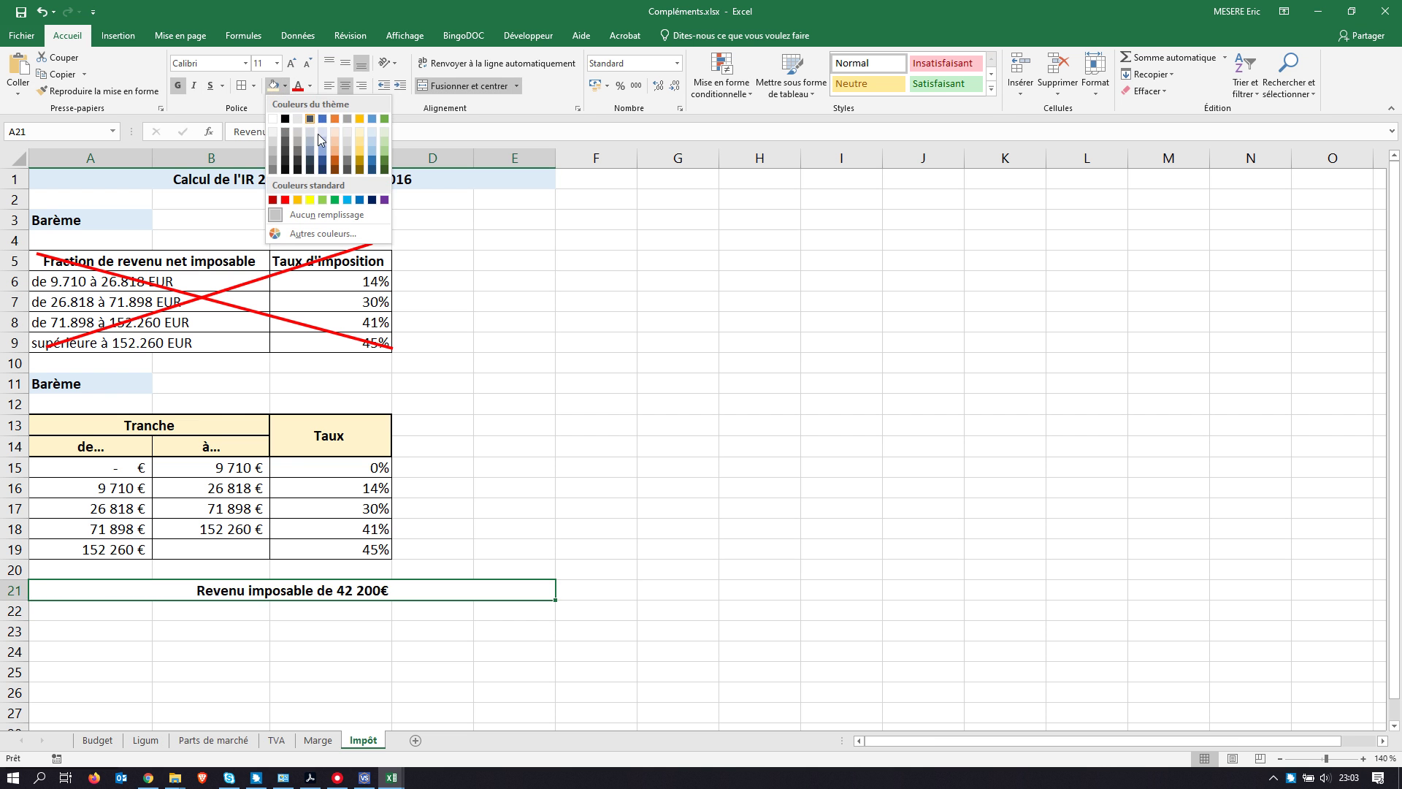
click(372, 130)
Step: Copy the Tranche/Taux table in A13:C19 and paste it below the new heading, starting at A23
scroll(536, 548, down, 2)
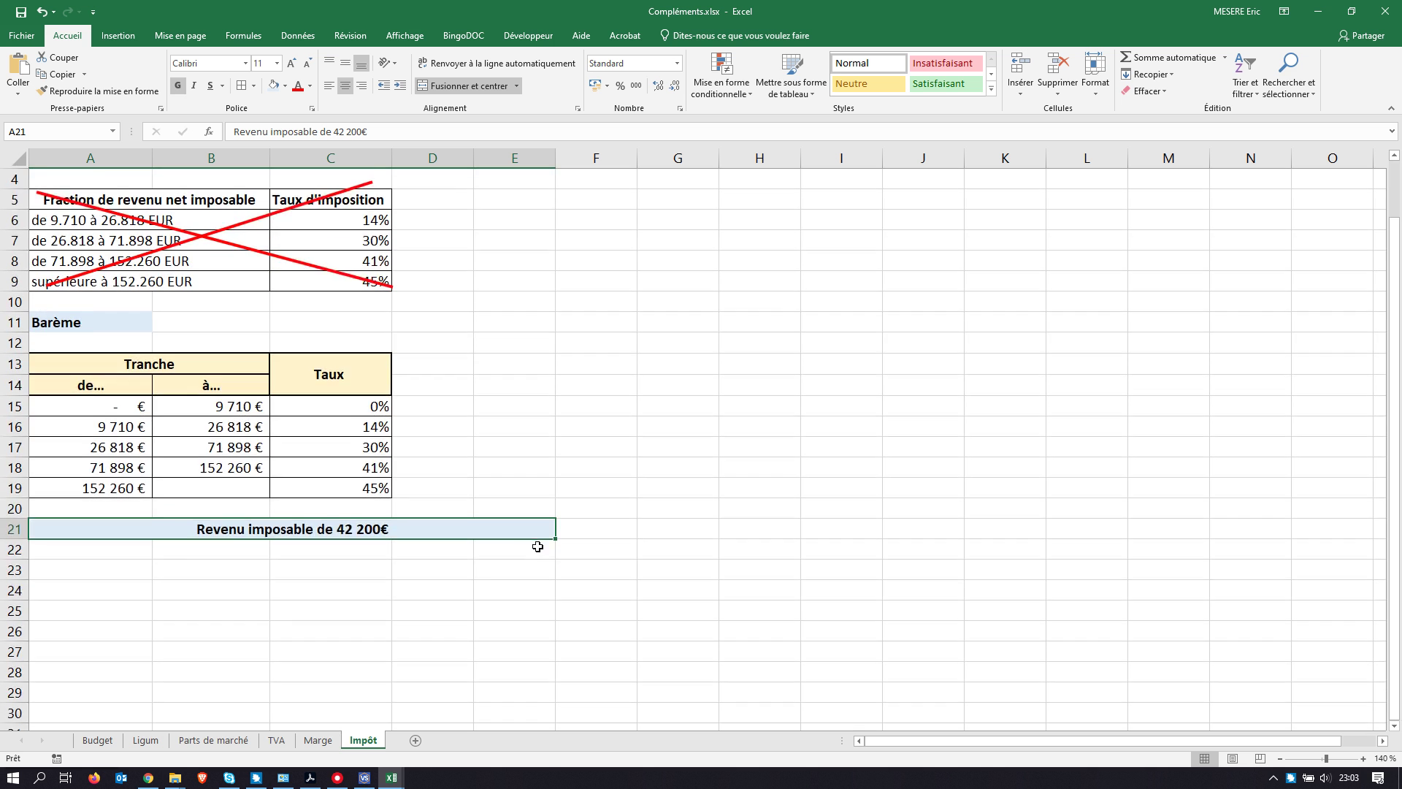
click(352, 555)
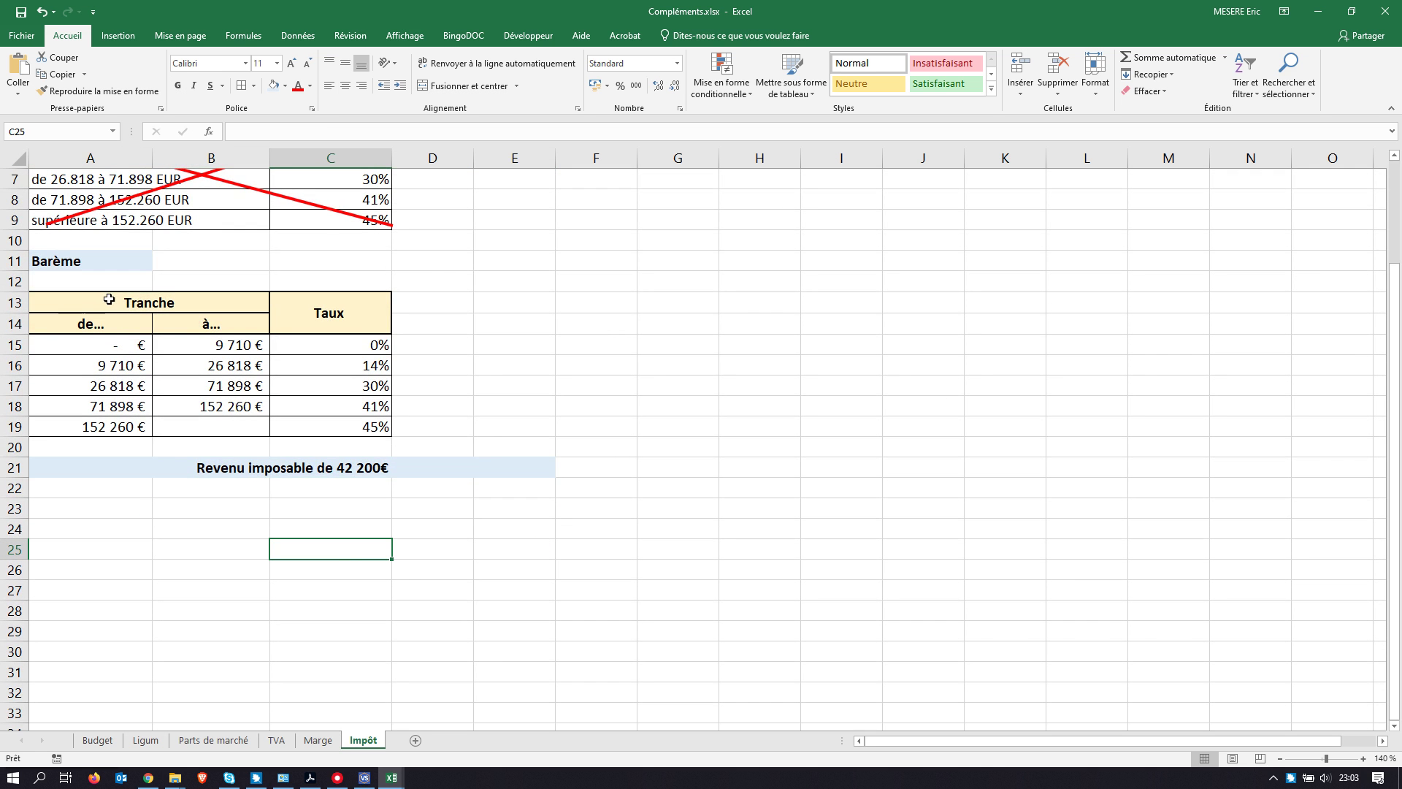
drag(110, 301, 349, 425)
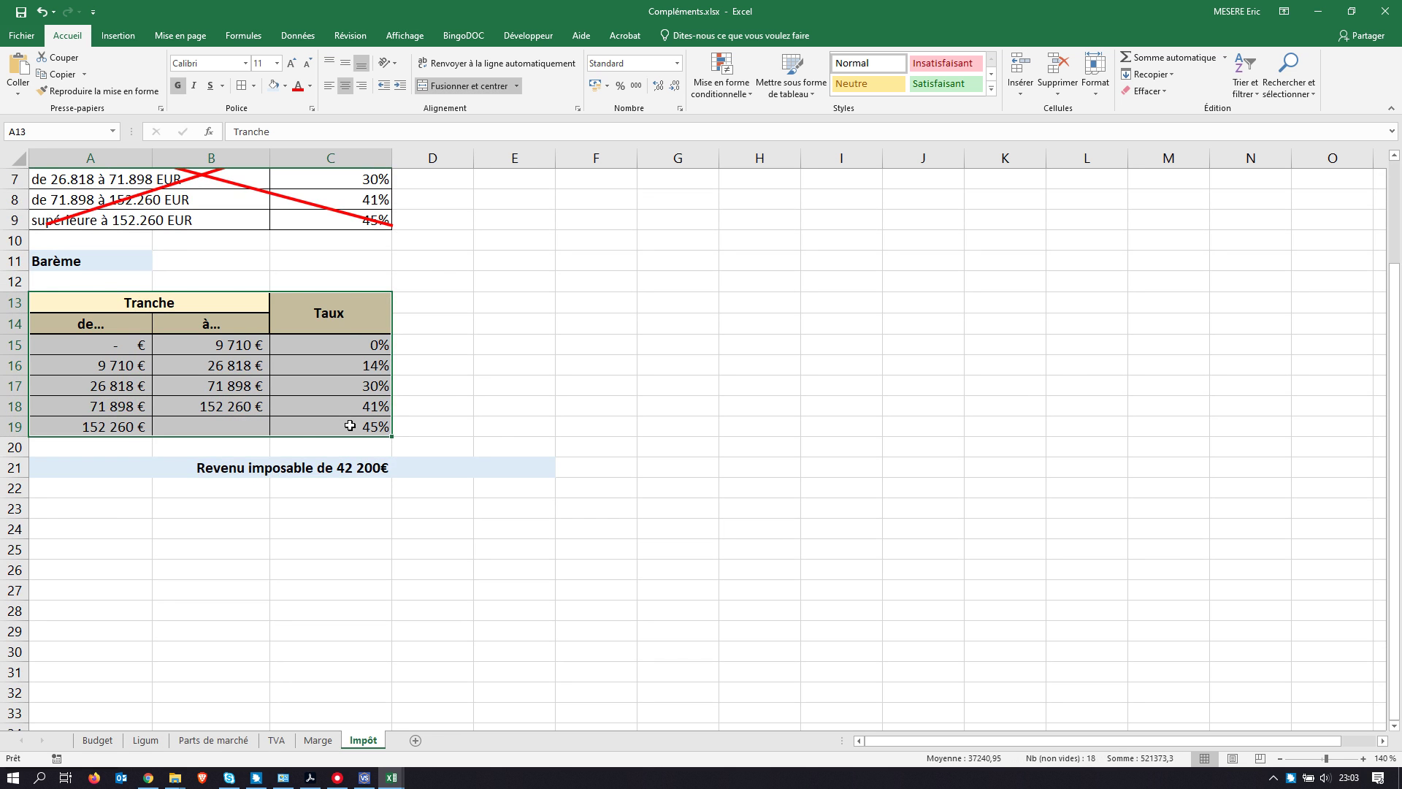
key(ctrl+c)
key(ctrl+v)
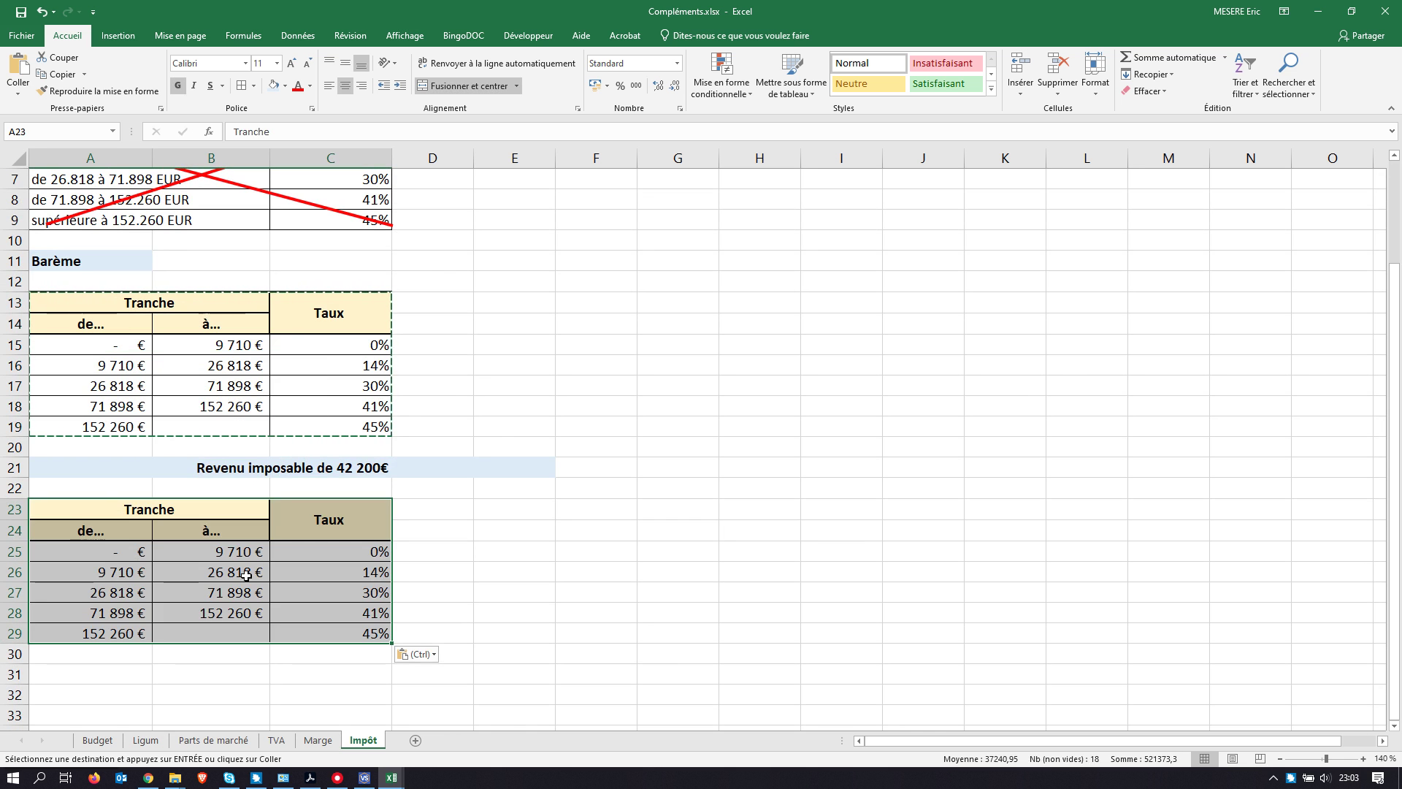
click(599, 649)
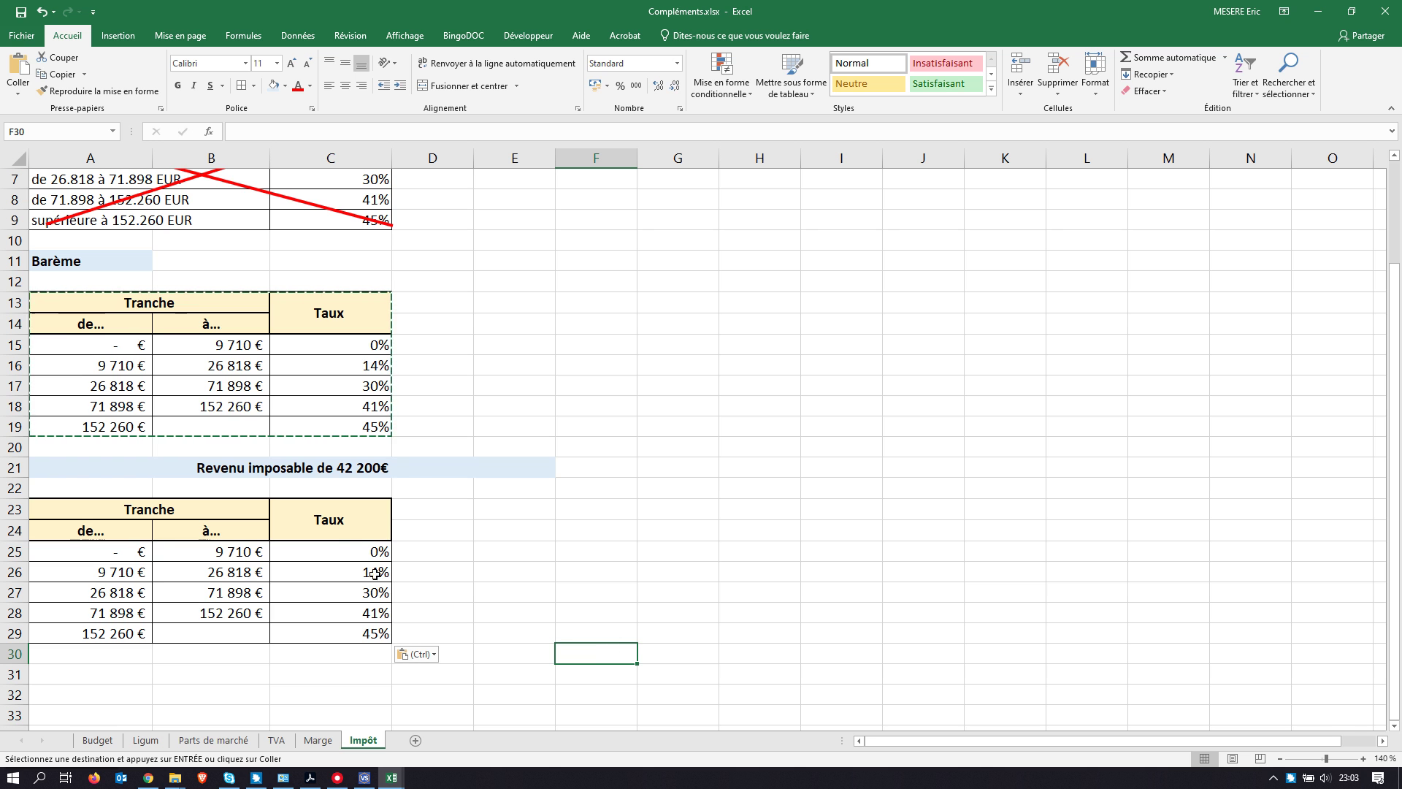
Step: Insert blank cells at C23:C29 in the copied table, shifting the Taux column to the right
click(320, 507)
drag(320, 508, 319, 629)
right_click(326, 631)
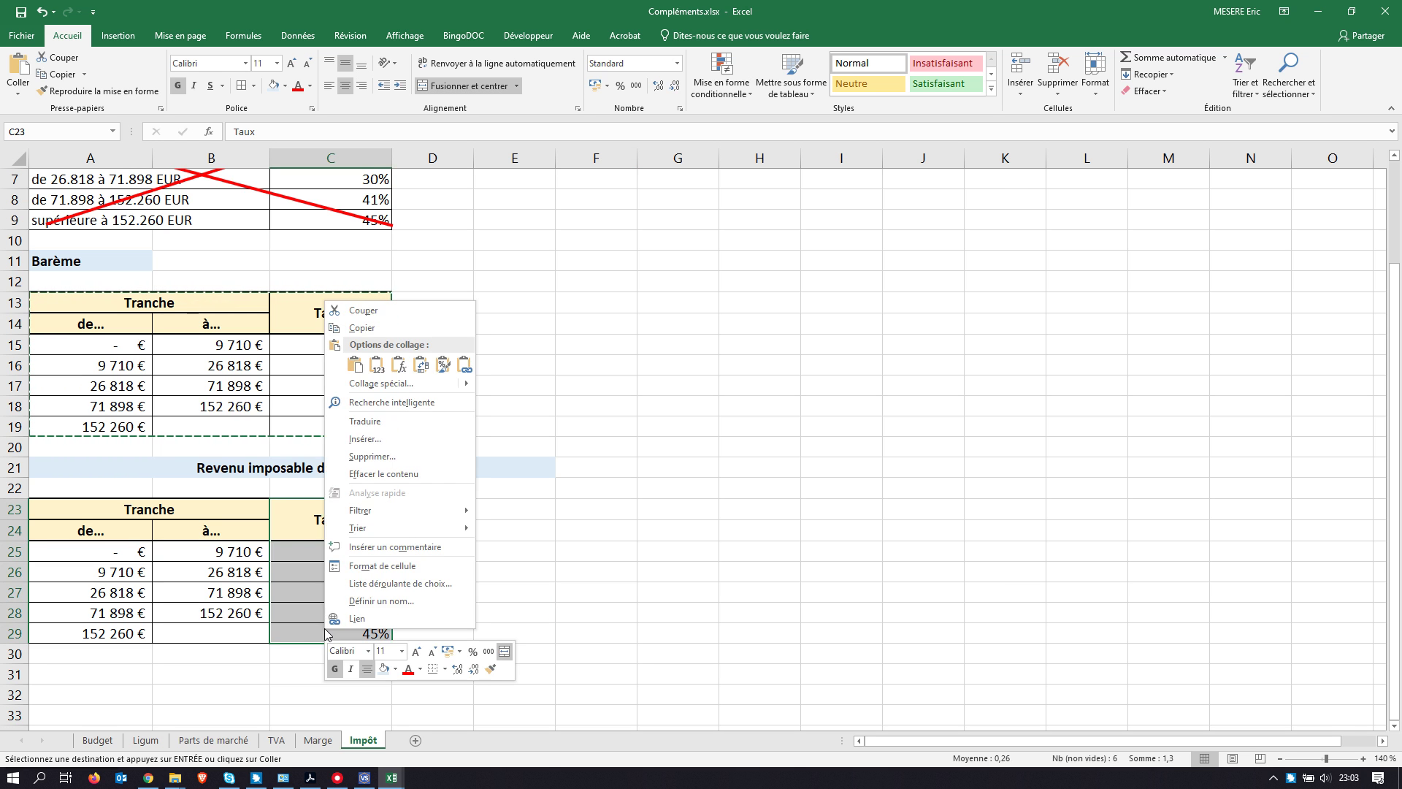
click(374, 441)
click(354, 482)
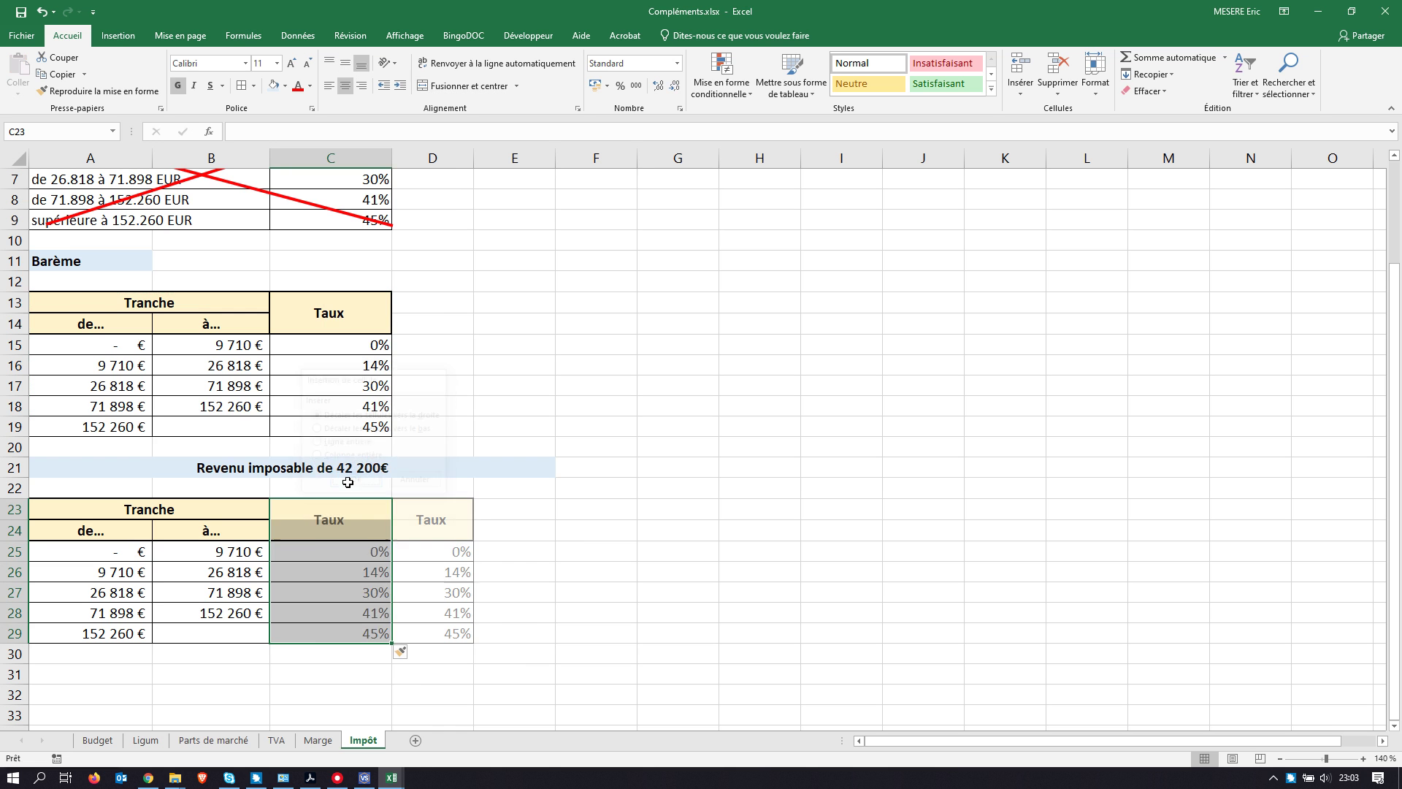
Step: Merge and center C23:C24 and enter the column header "Revenu imposable"
click(314, 532)
drag(309, 507, 311, 530)
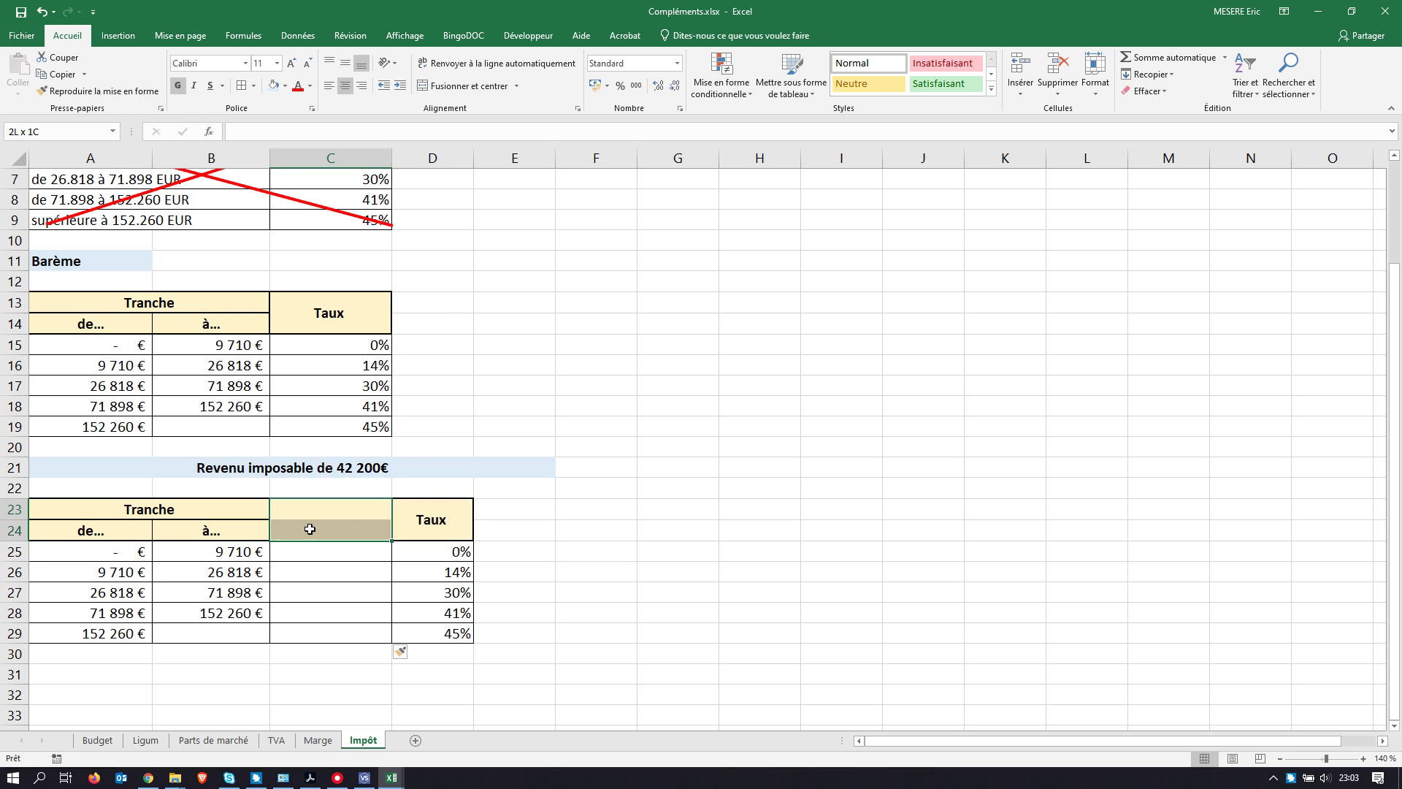
click(467, 85)
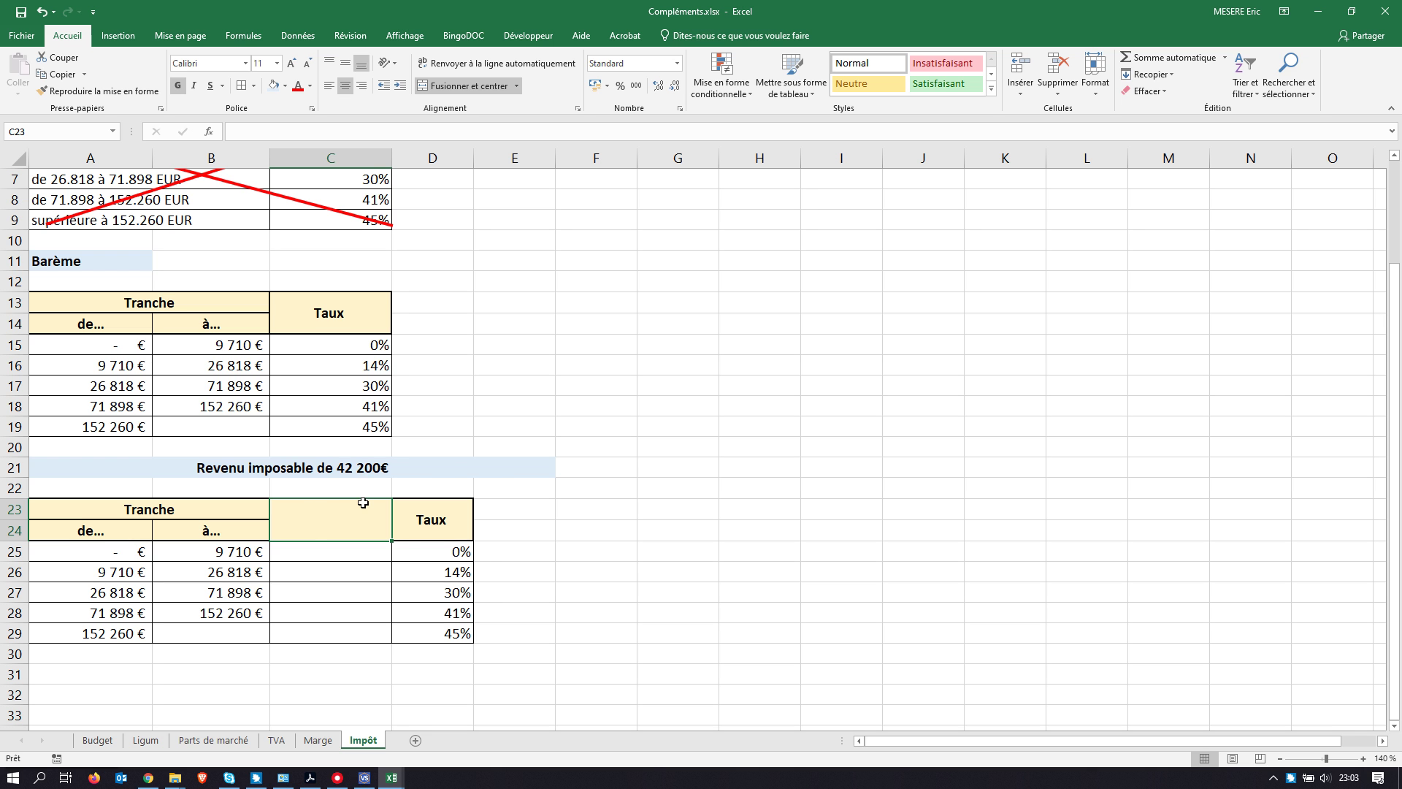
text(Revenu)
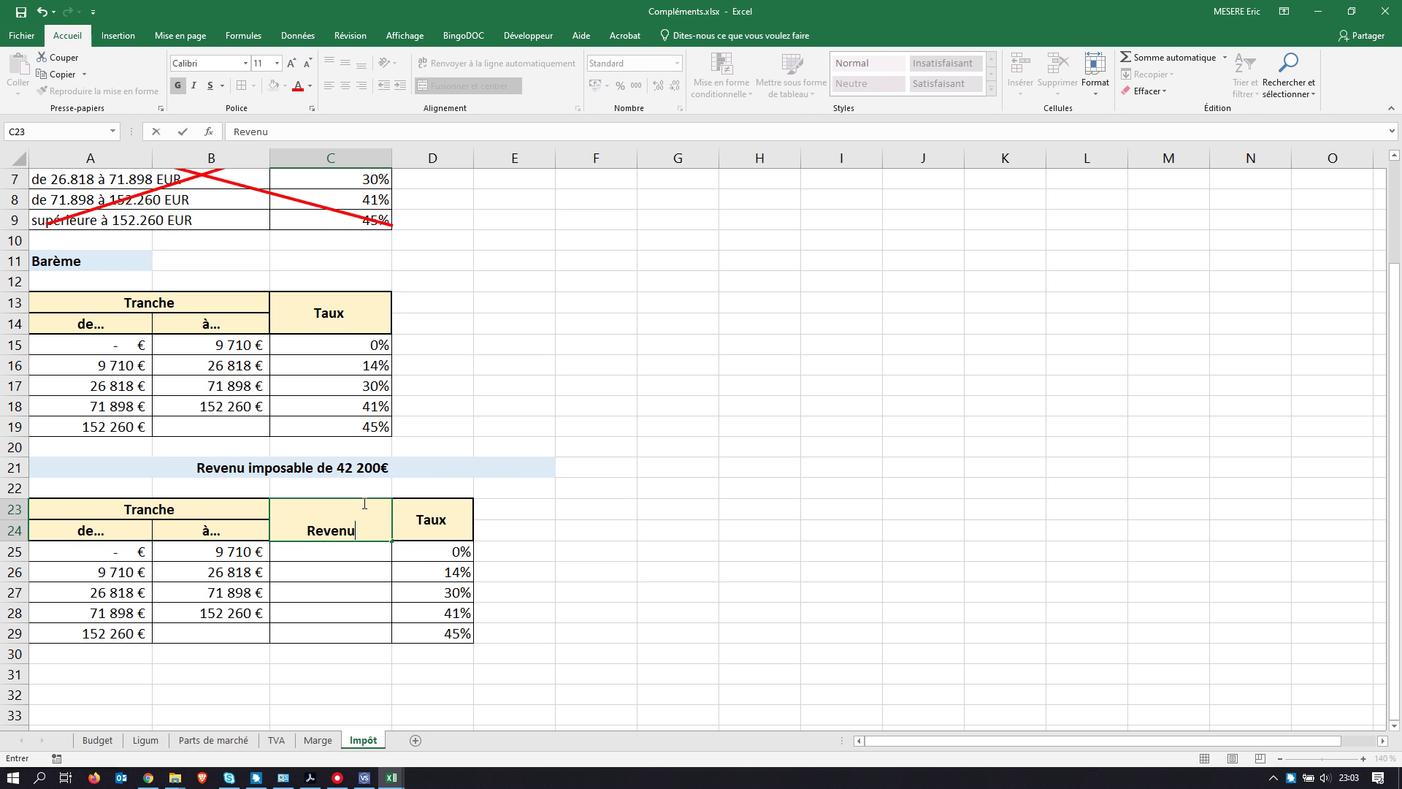
text( imposale)
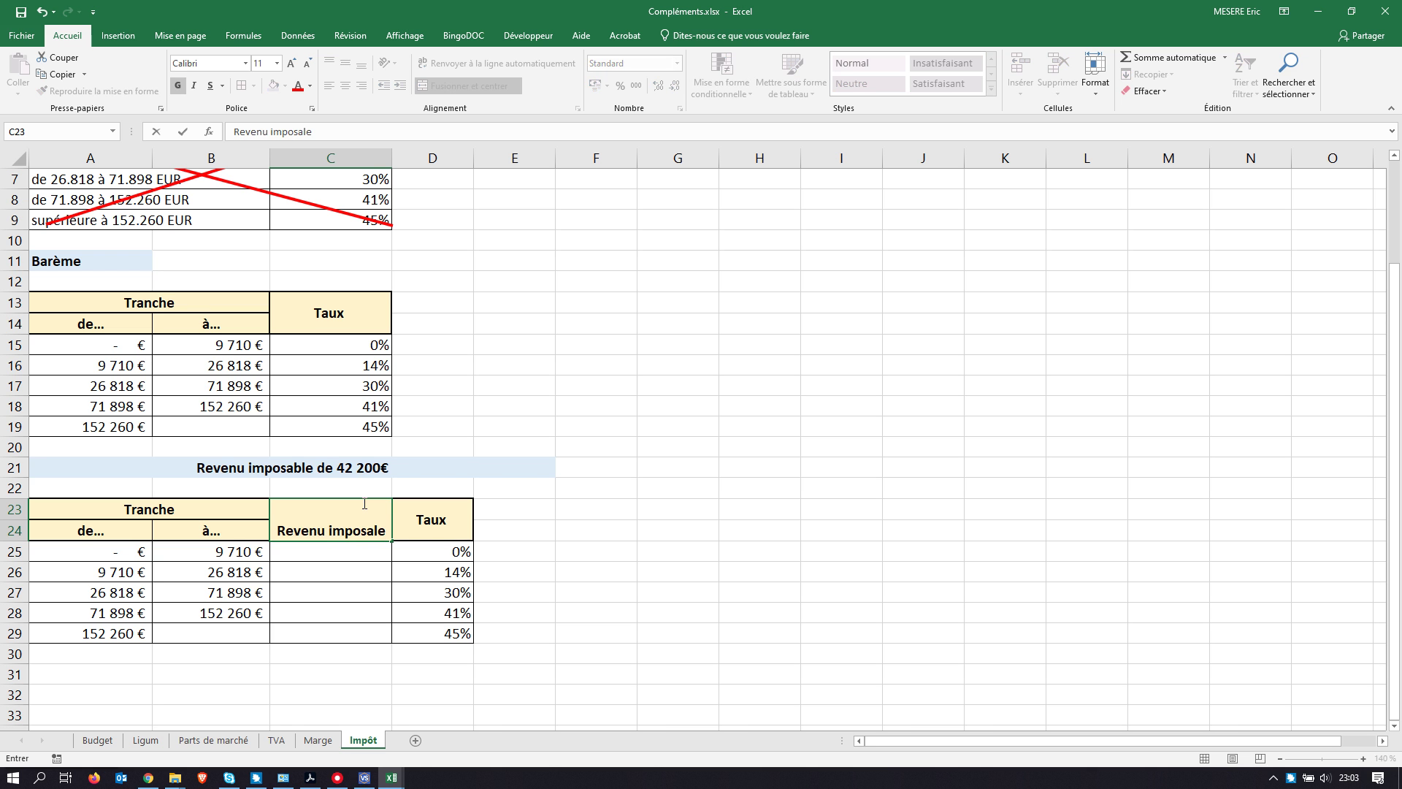
key(BackSpace)
key(BackSpace)
text(ble)
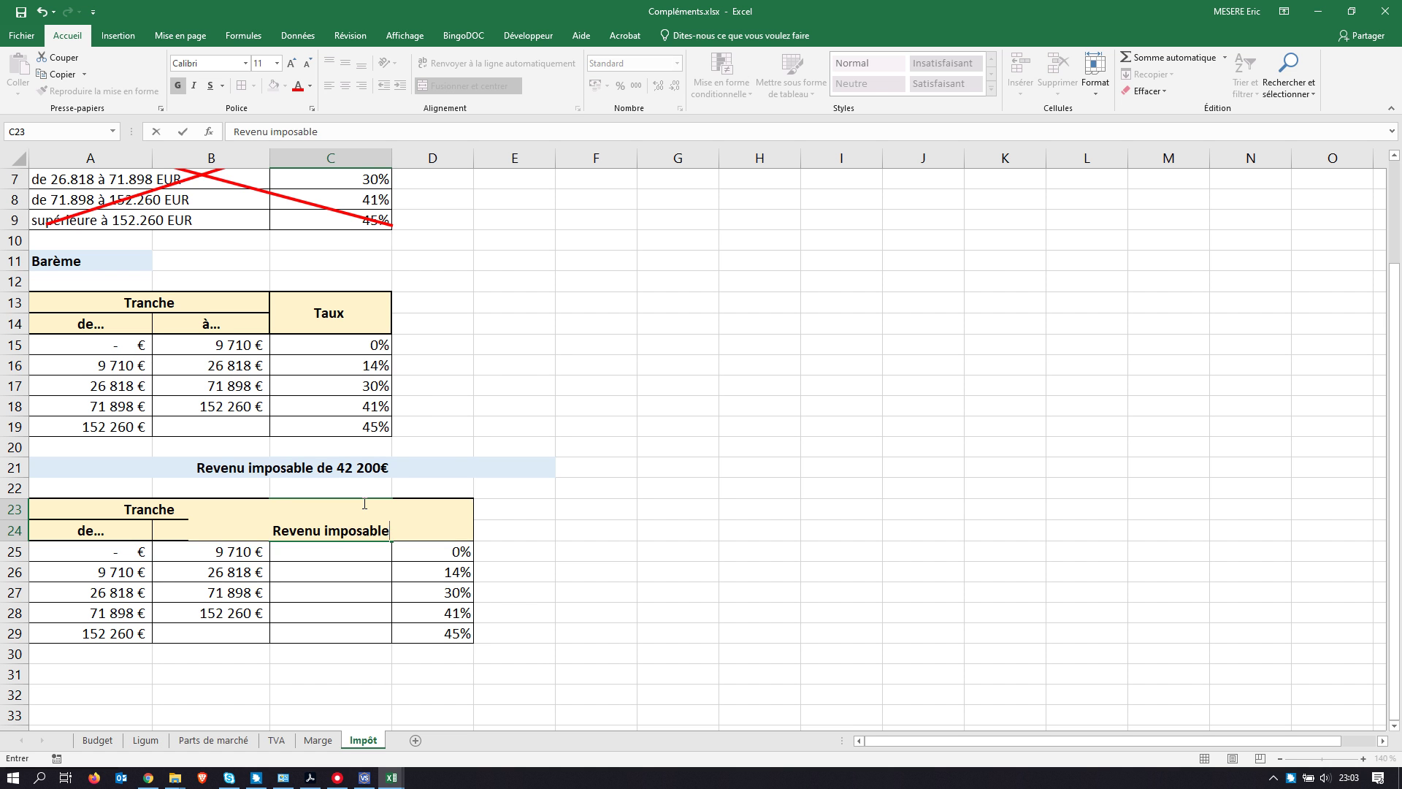
scroll(364, 503, up, 1)
click(676, 573)
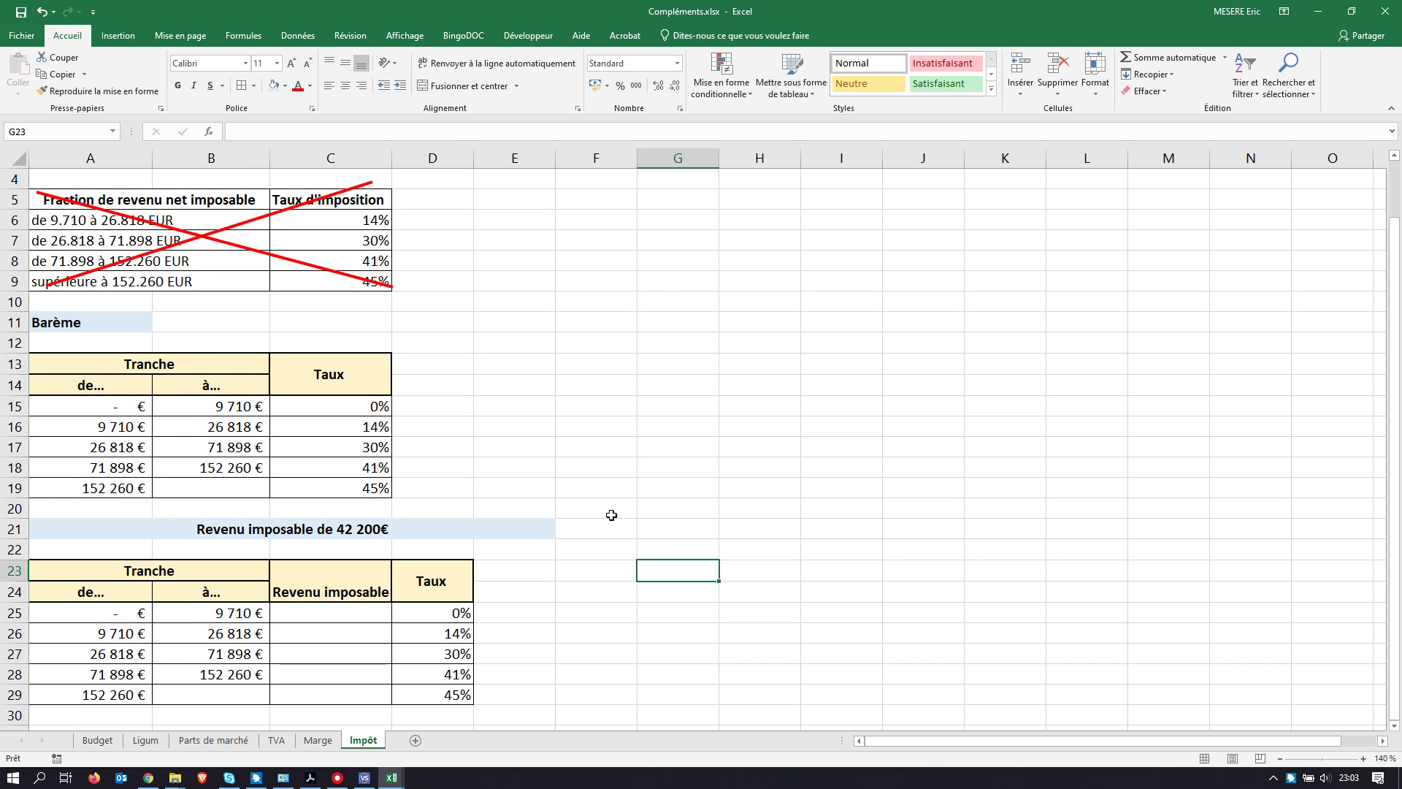
Step: Narrow column C slightly and wrap the Revenu imposable header text onto two lines
click(326, 578)
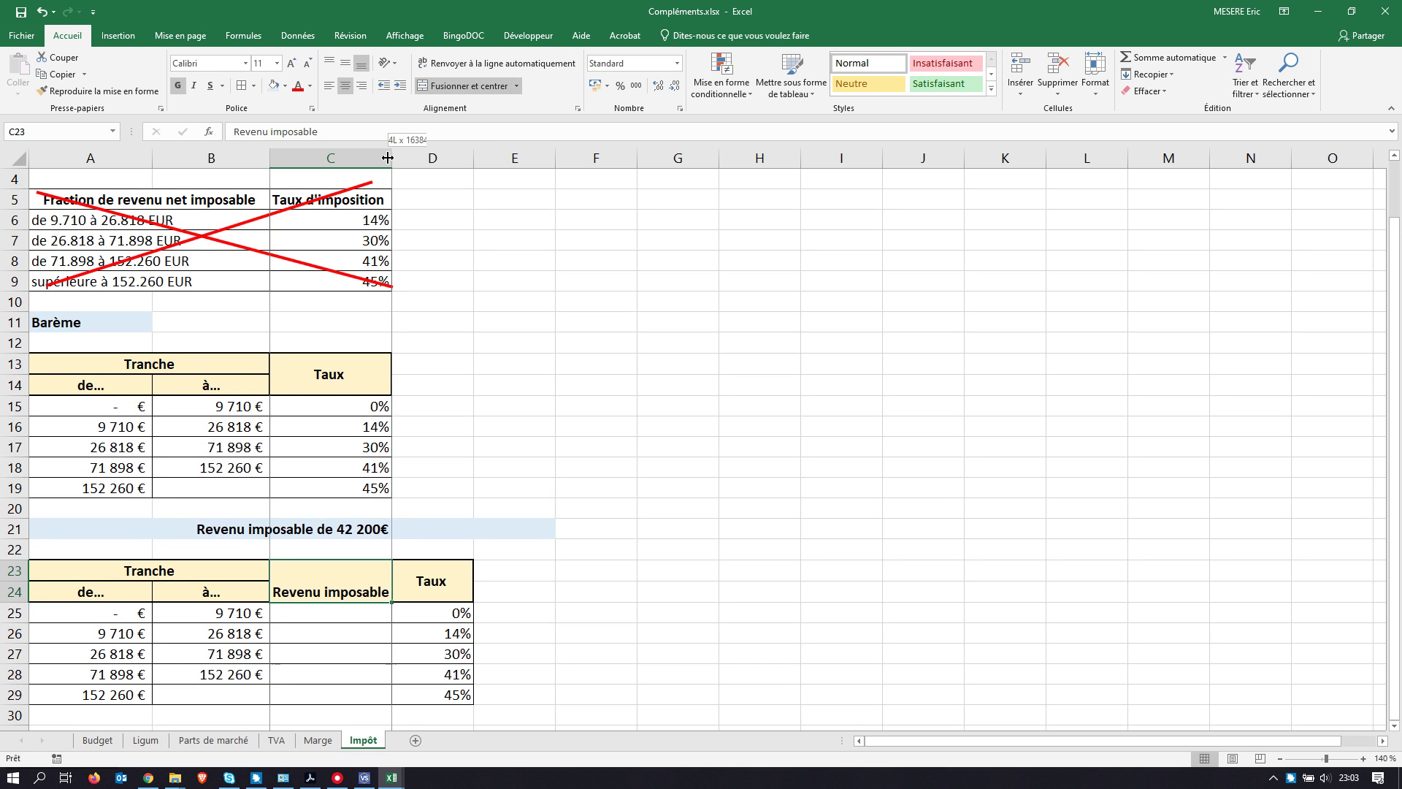
drag(391, 159, 381, 158)
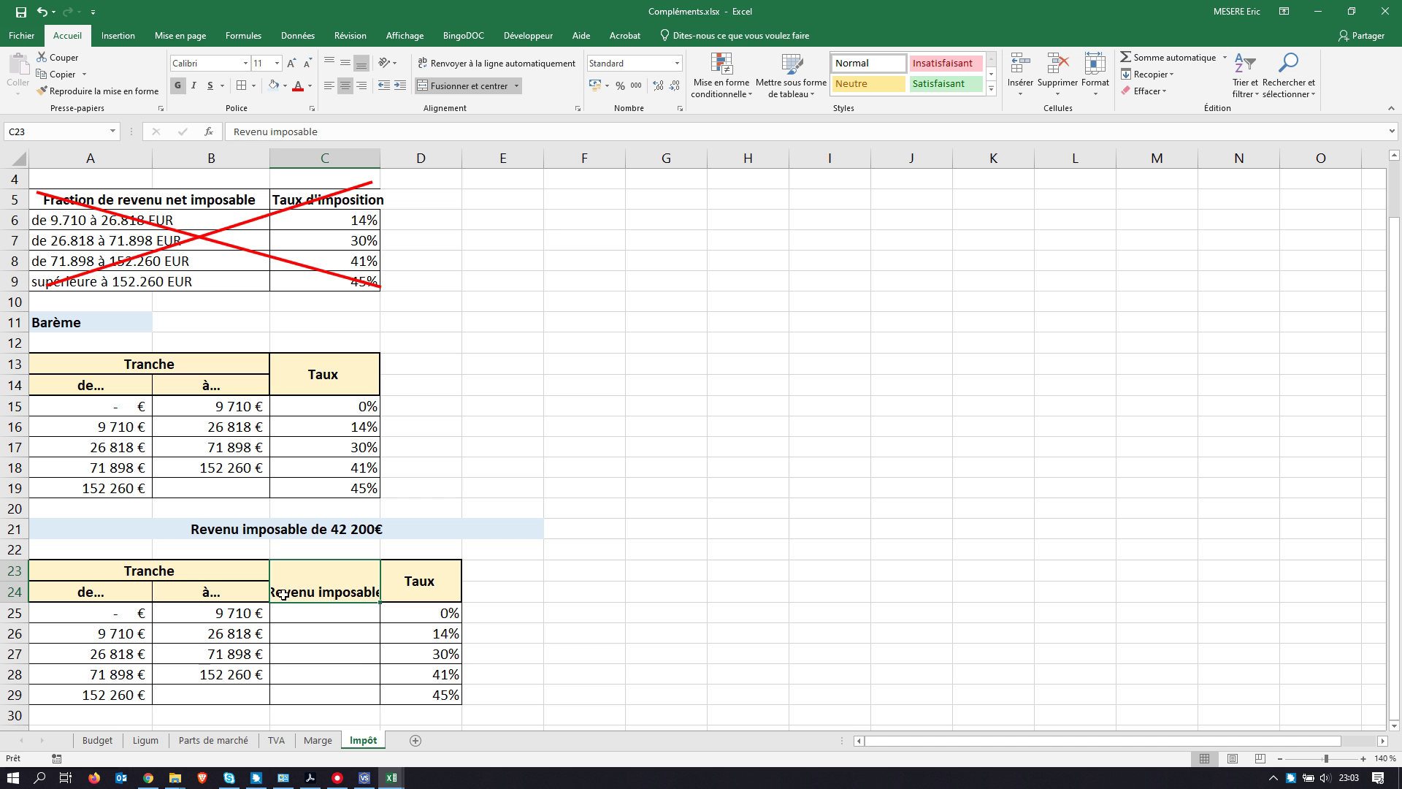
click(495, 63)
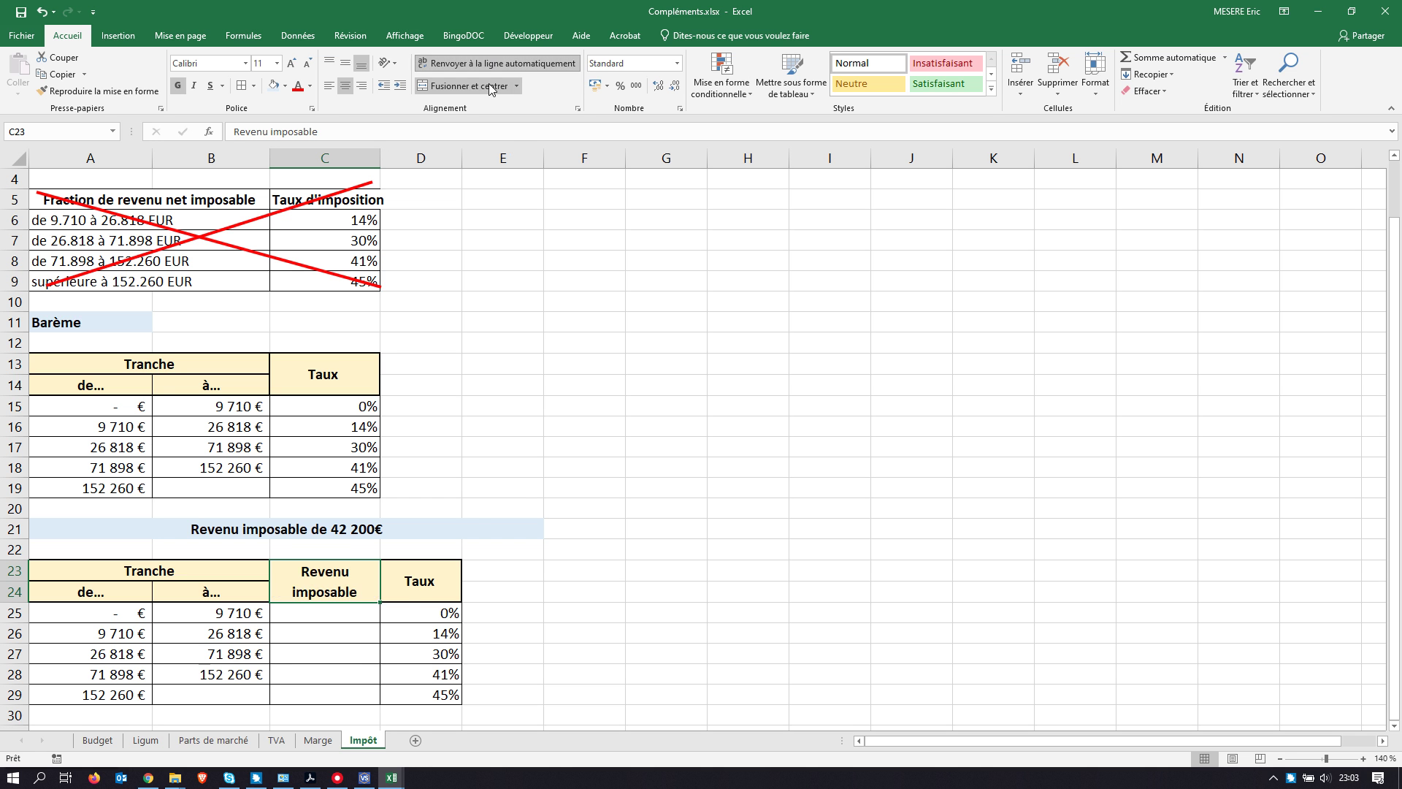
click(517, 488)
Step: Highlight the 26 818 € to 71 898 € bracket in A27:B27 with an orange fill
scroll(477, 512, down, 1)
scroll(482, 511, down, 1)
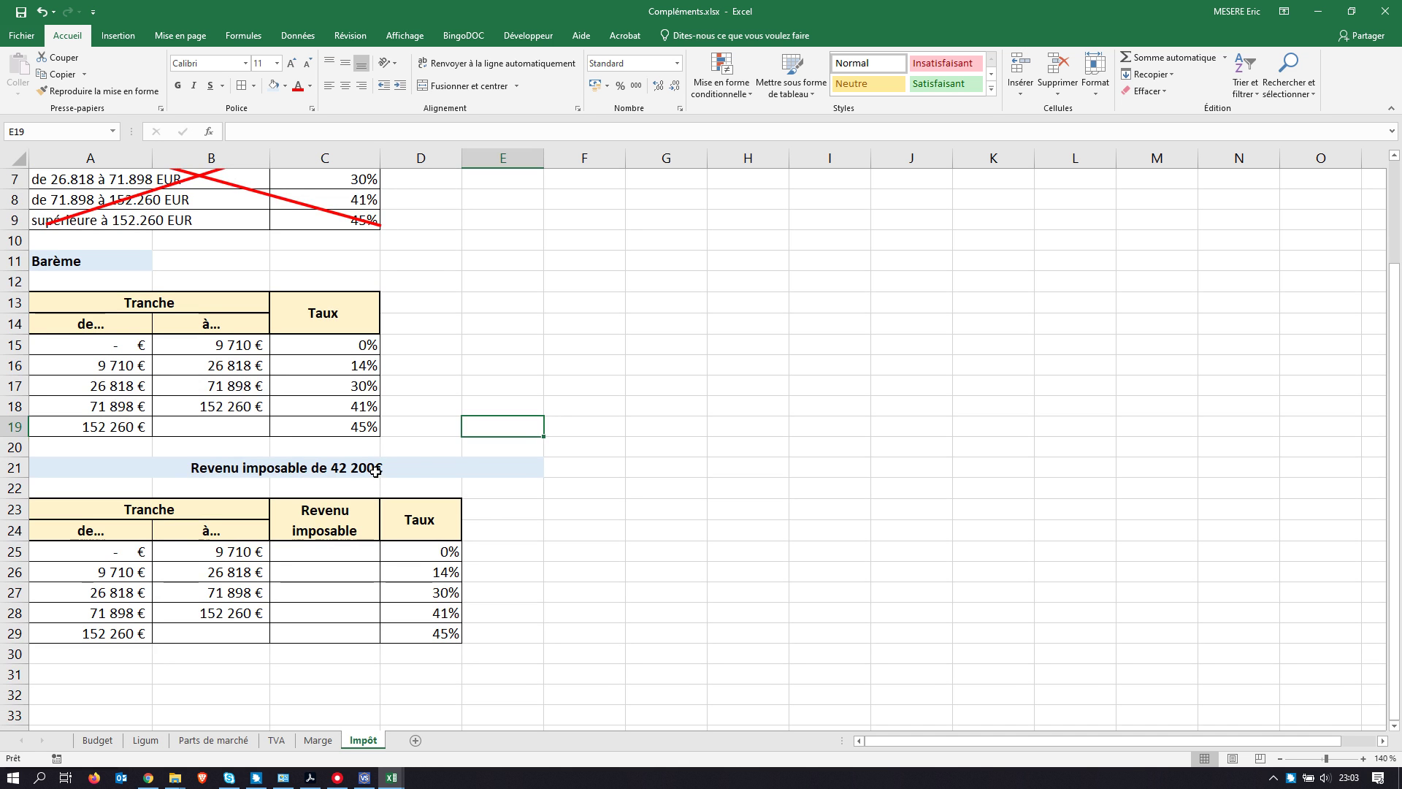
drag(84, 595, 197, 597)
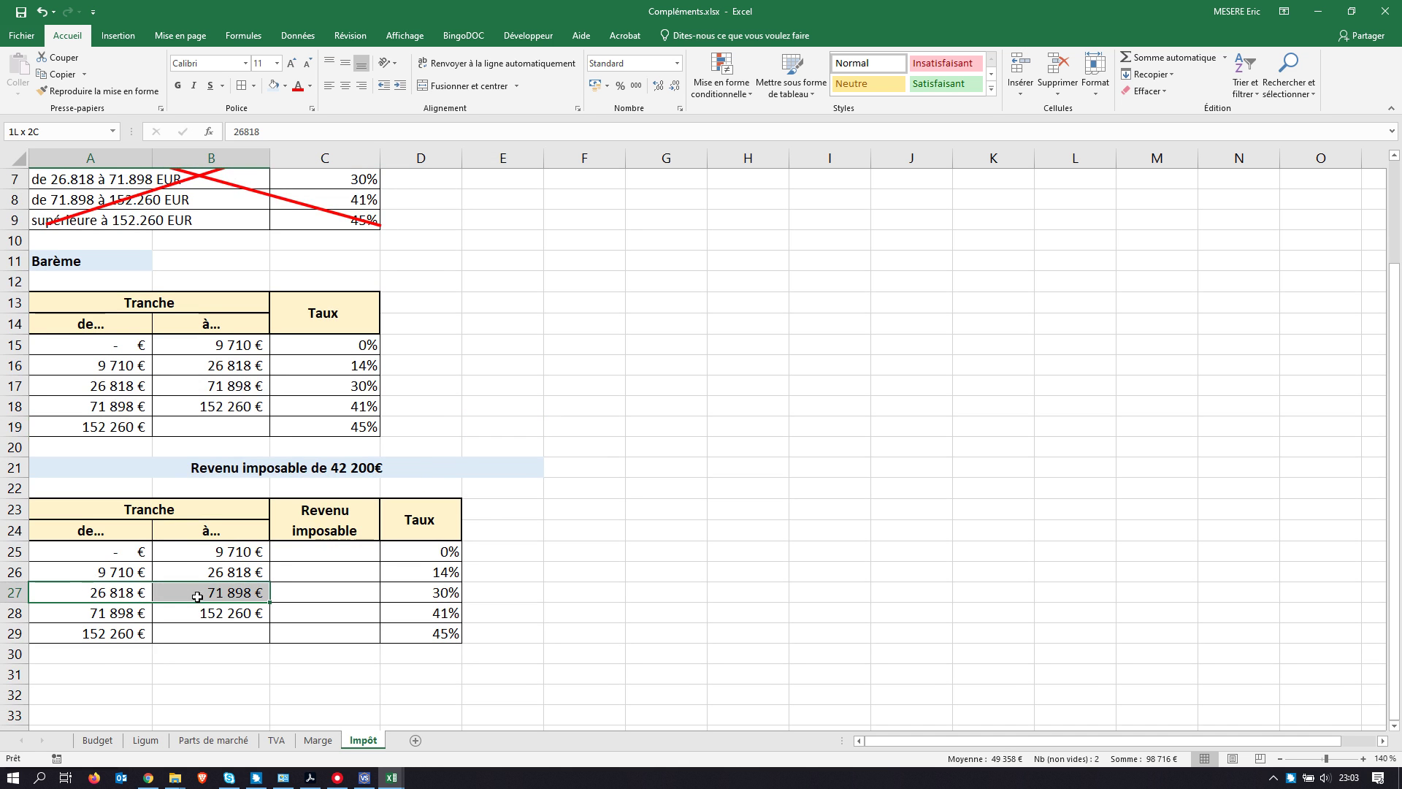
click(285, 87)
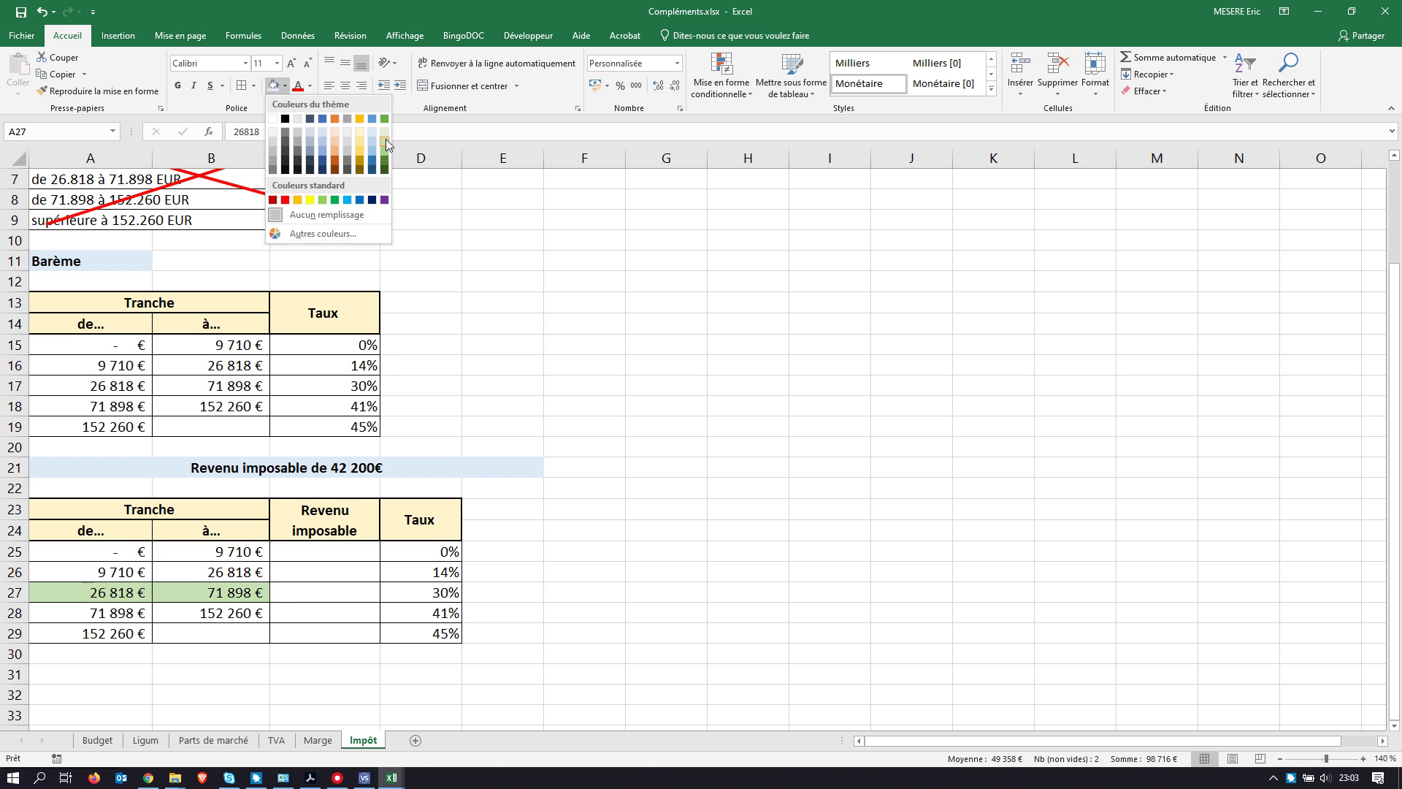
click(333, 149)
click(666, 571)
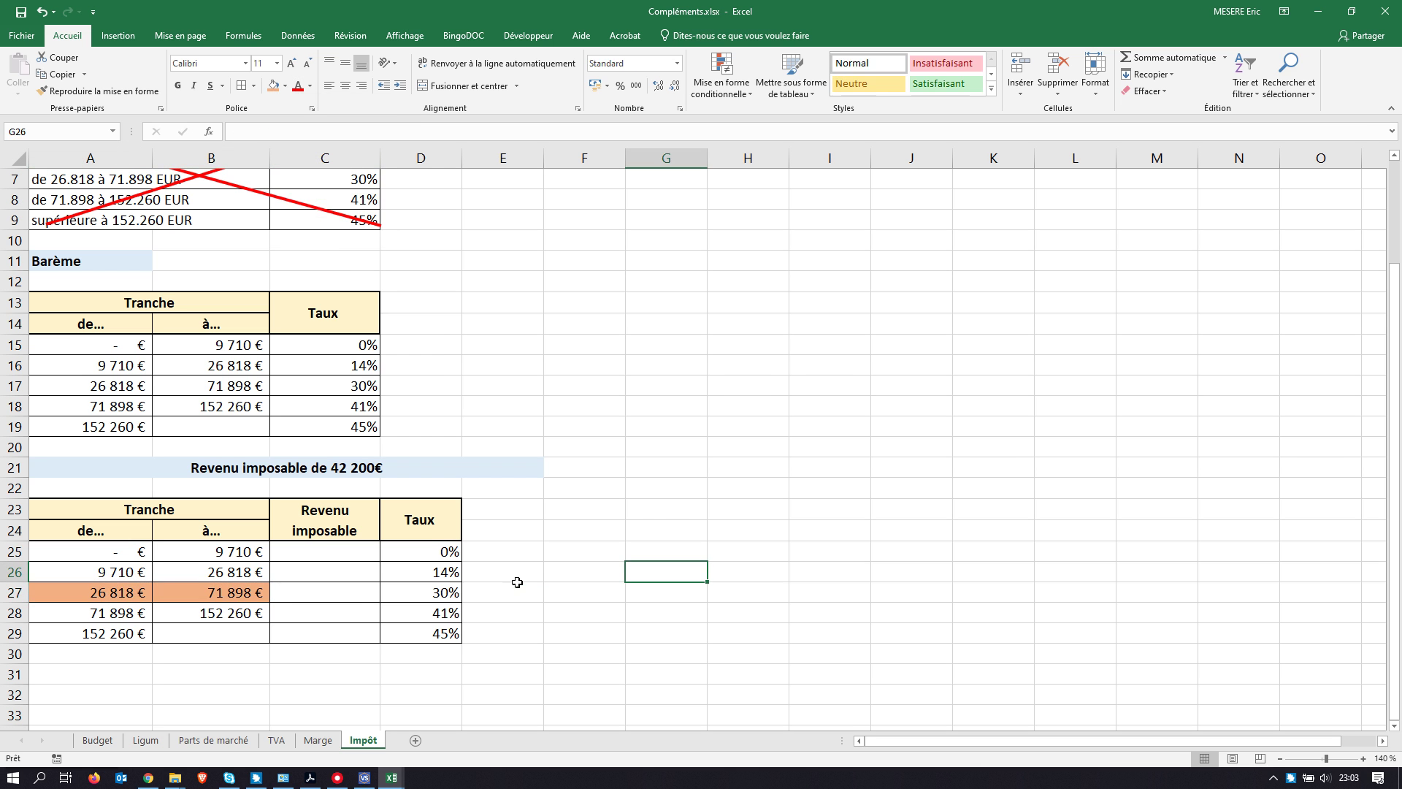
Step: Enter 42200 as the taxable income in C27, on the highlighted bracket's row
click(343, 592)
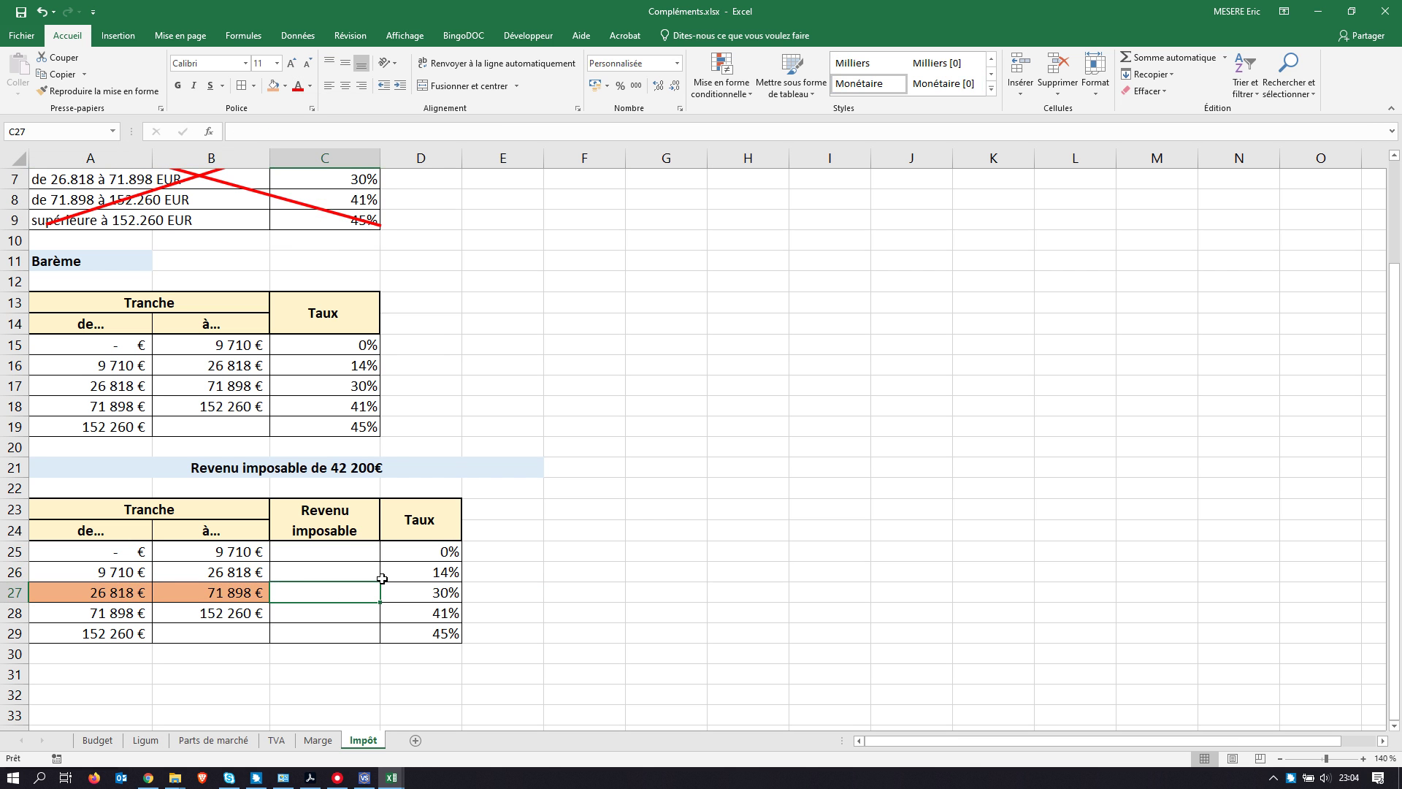
text(42200)
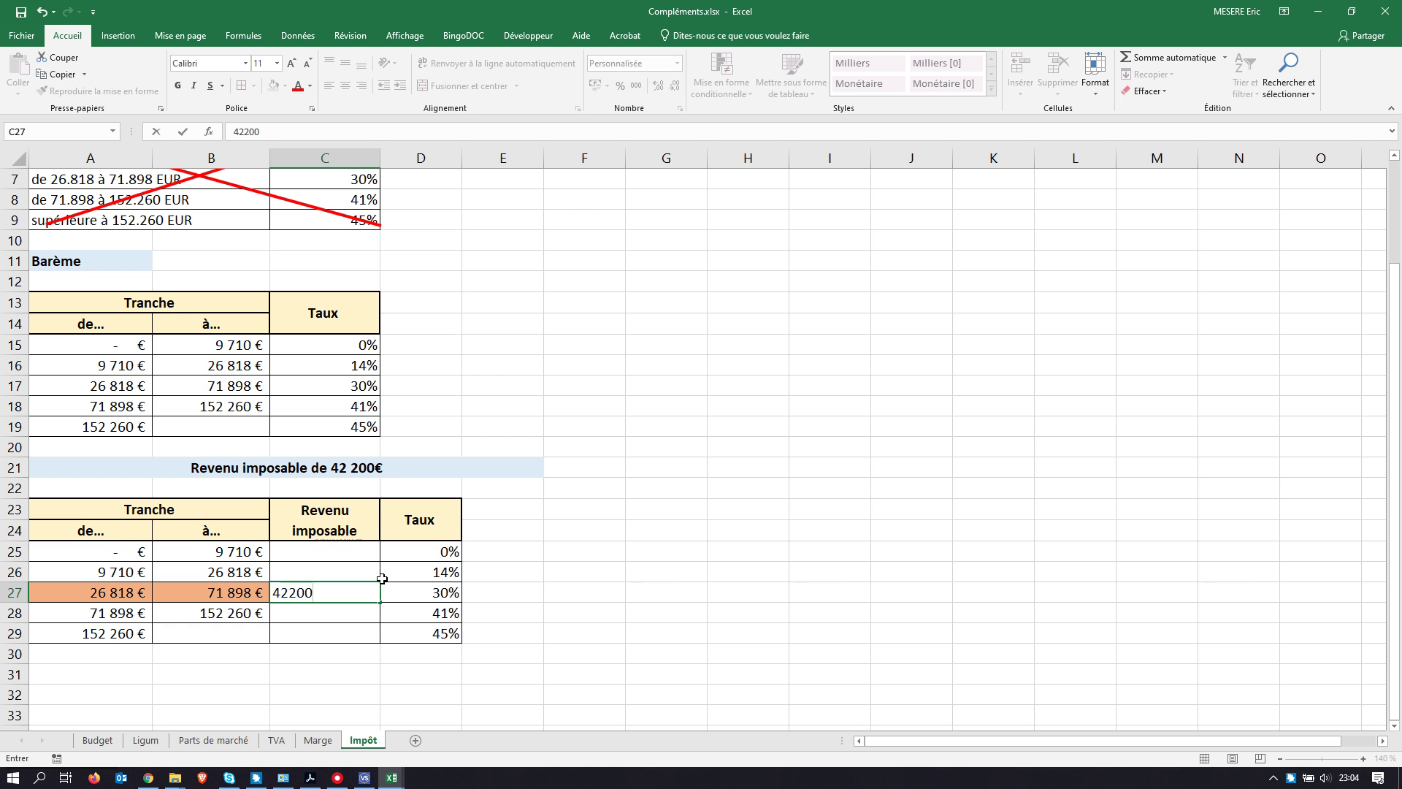
scroll(382, 578, up, 1)
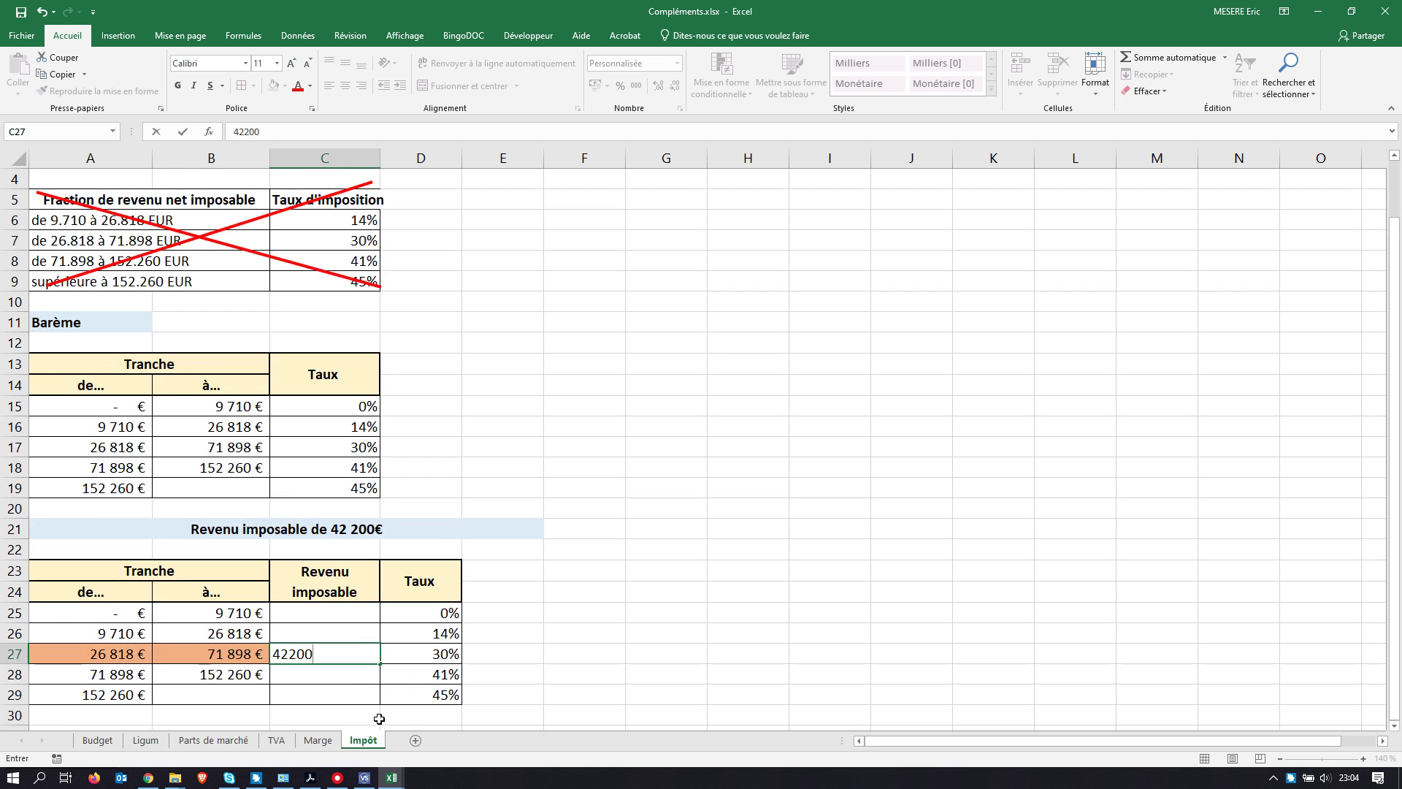
key(Return)
click(327, 654)
scroll(516, 505, down, 1)
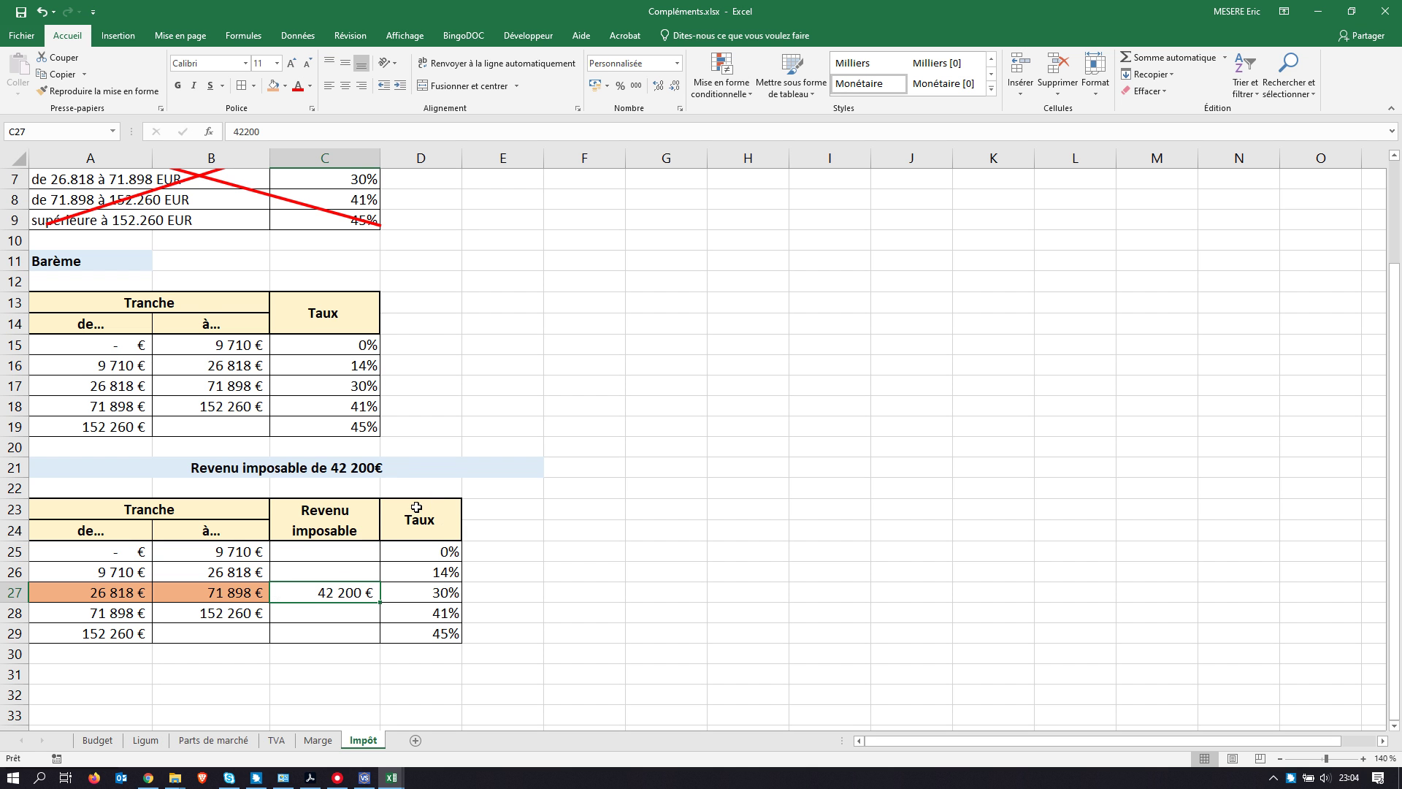
Step: Insert blank cells at D23:D29, shifting the Taux column of the 42 200 € table to the right
drag(416, 506, 422, 634)
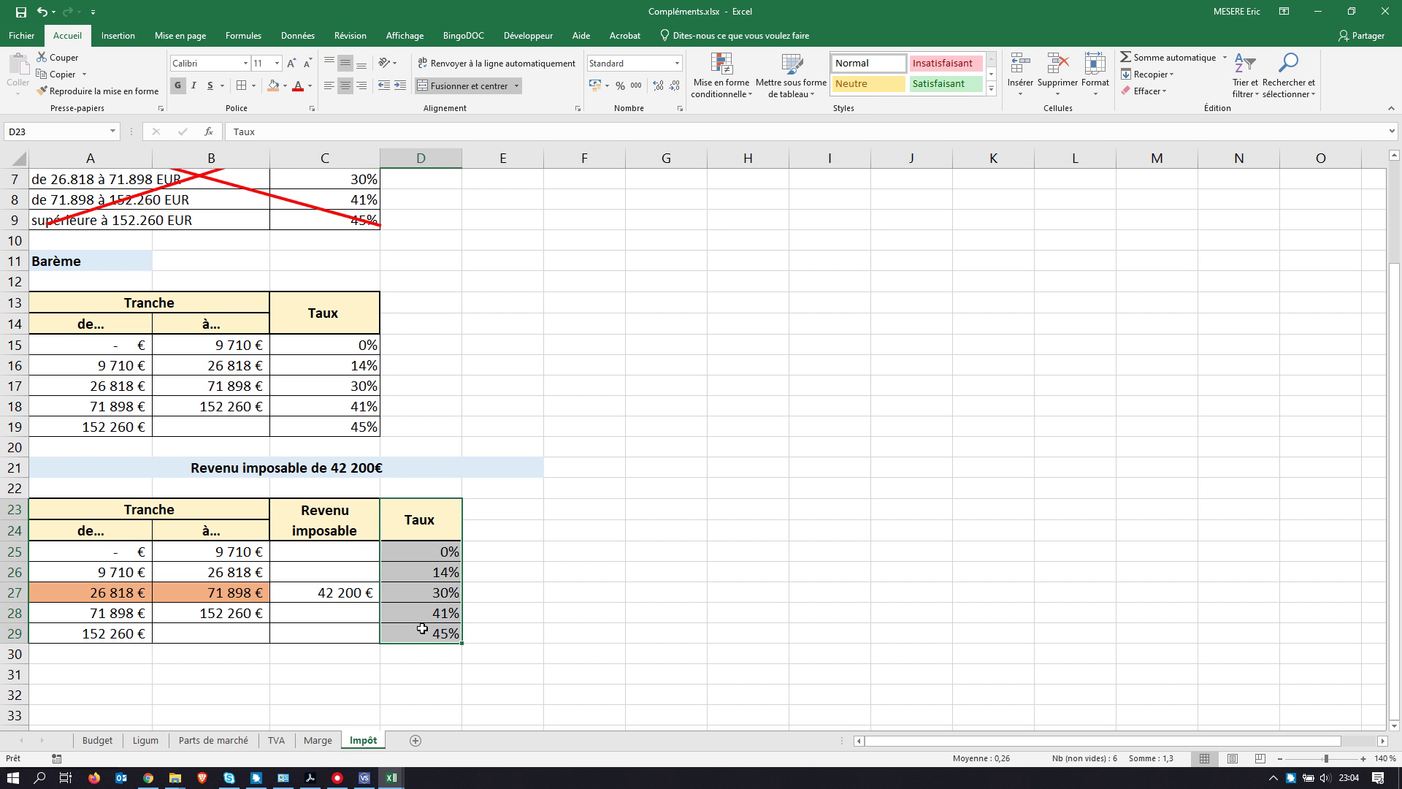
right_click(422, 636)
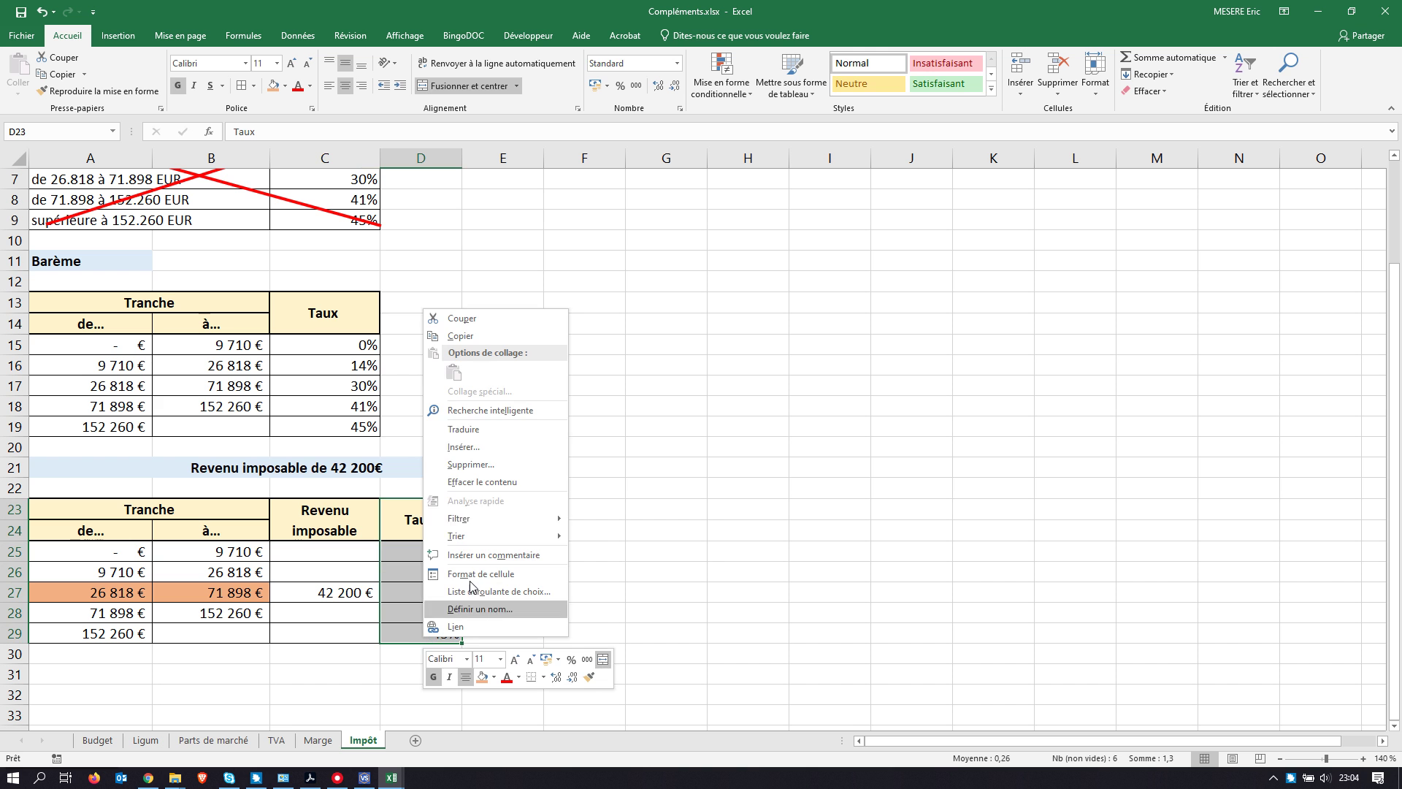
click(482, 447)
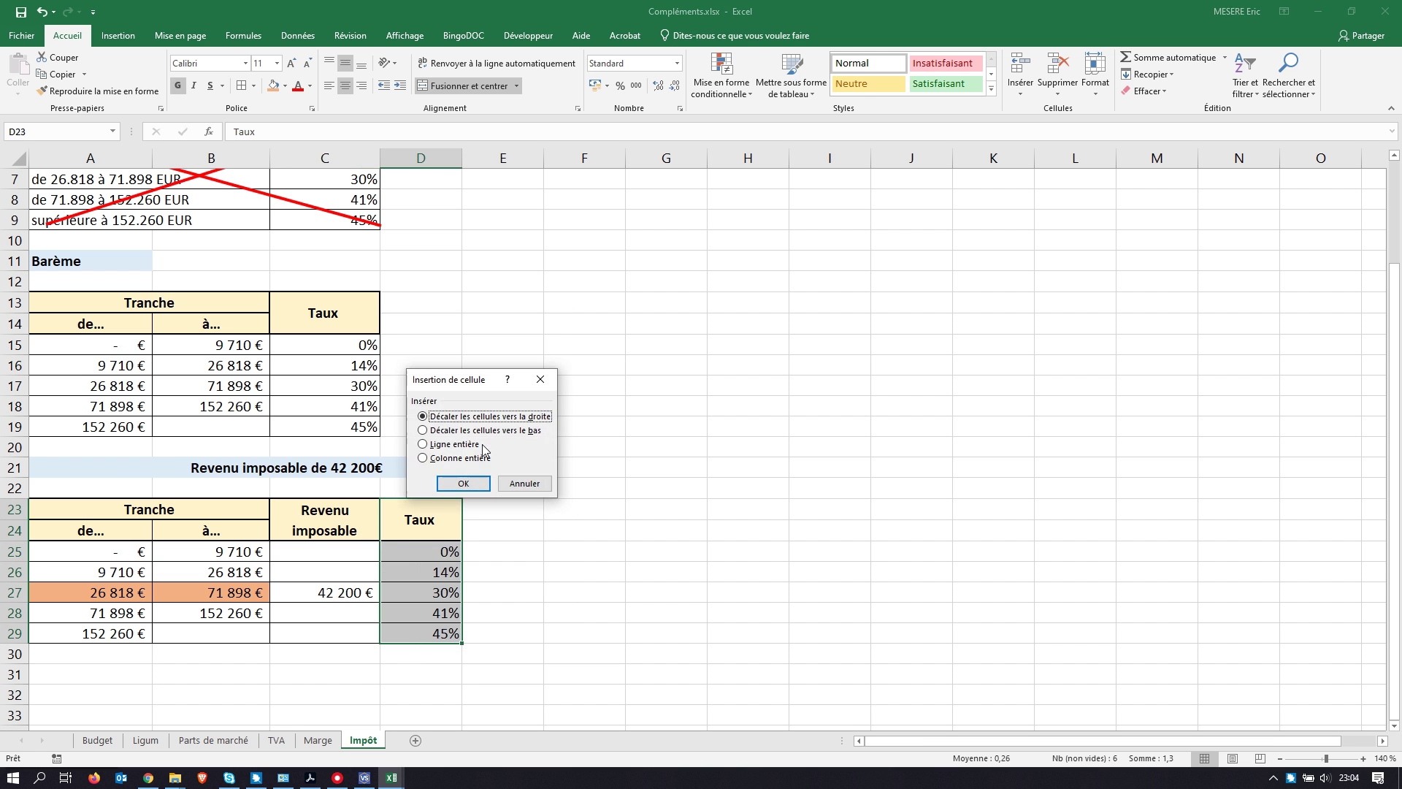
click(464, 485)
click(701, 527)
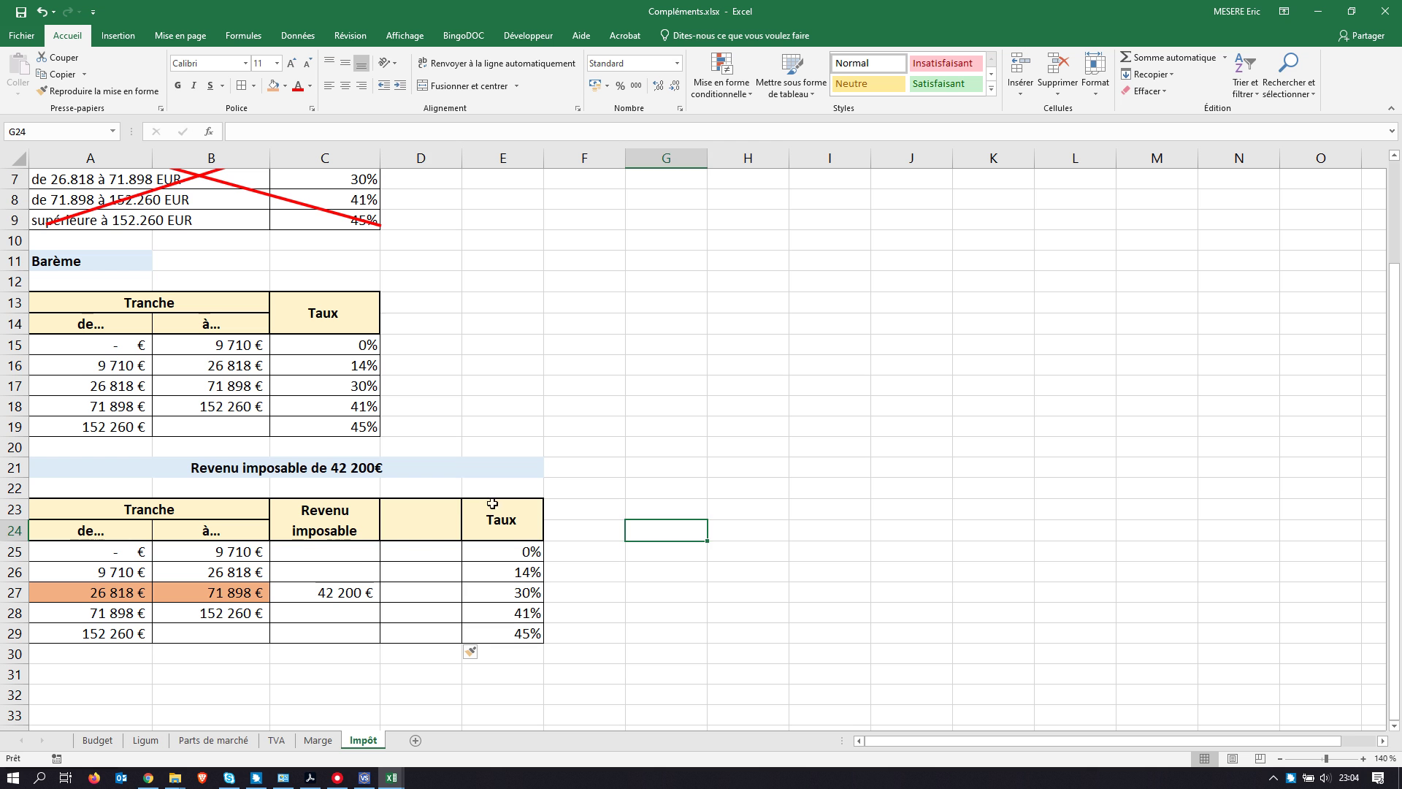
Step: Merge and center D23:D24 and enter the column header "Tranche imposable"
click(421, 513)
drag(420, 515, 421, 527)
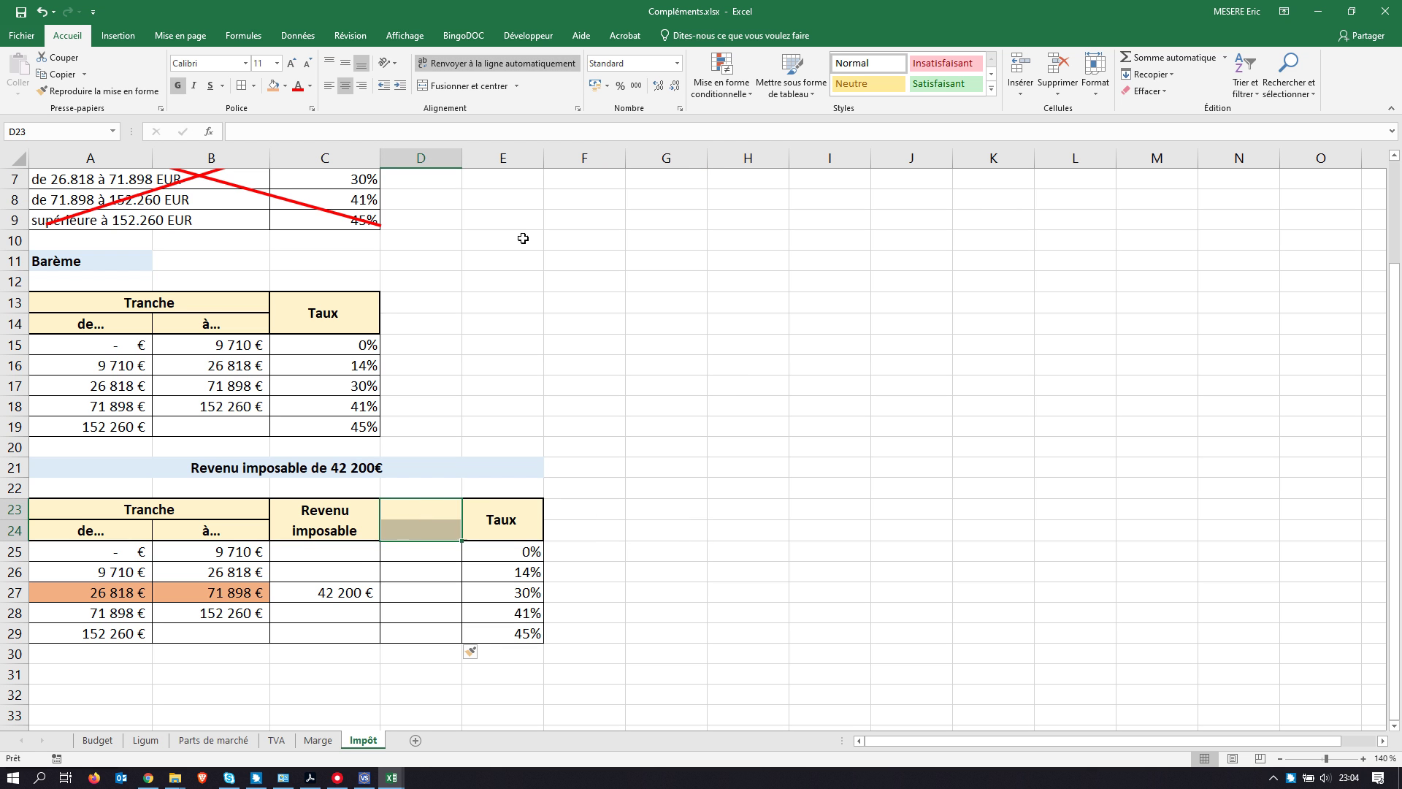
click(434, 85)
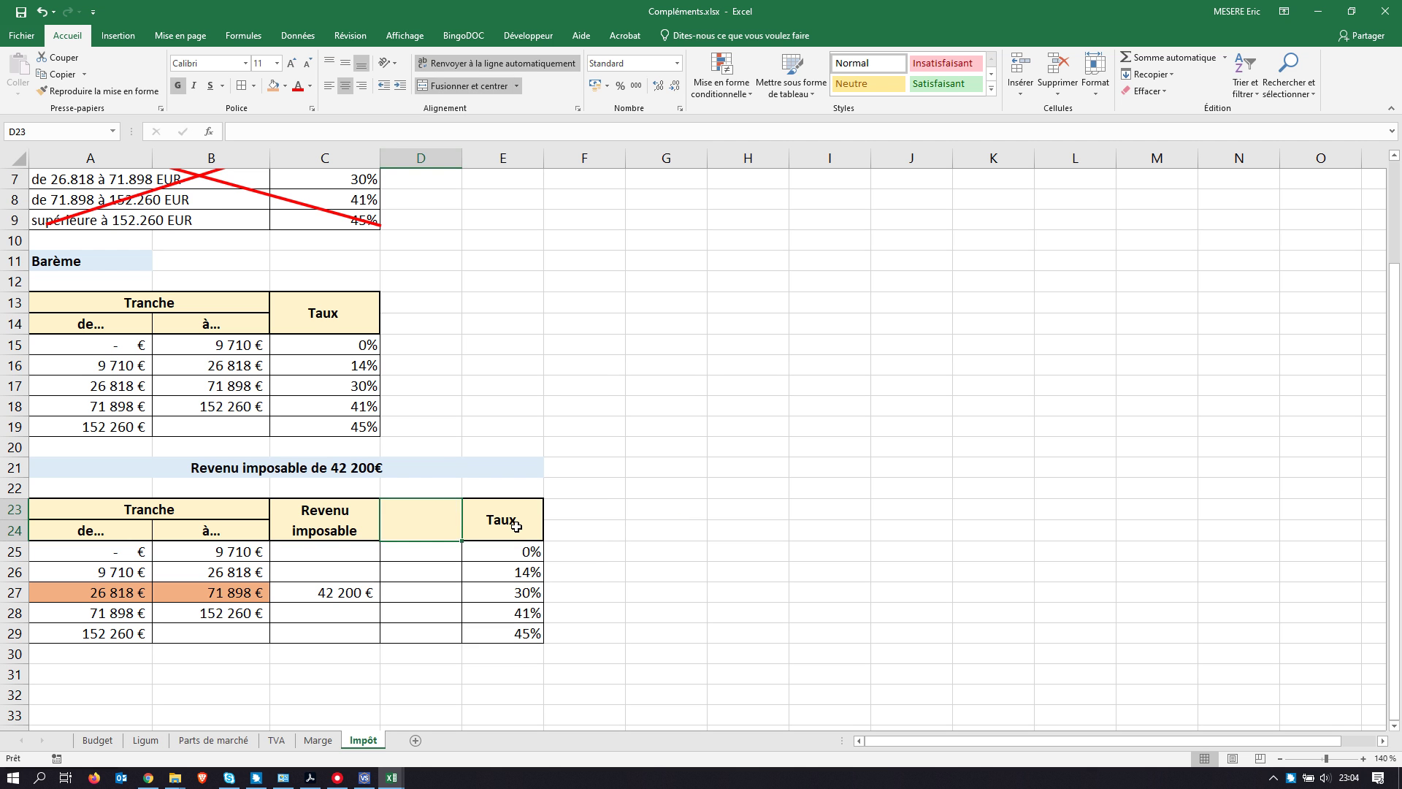
text(Tran)
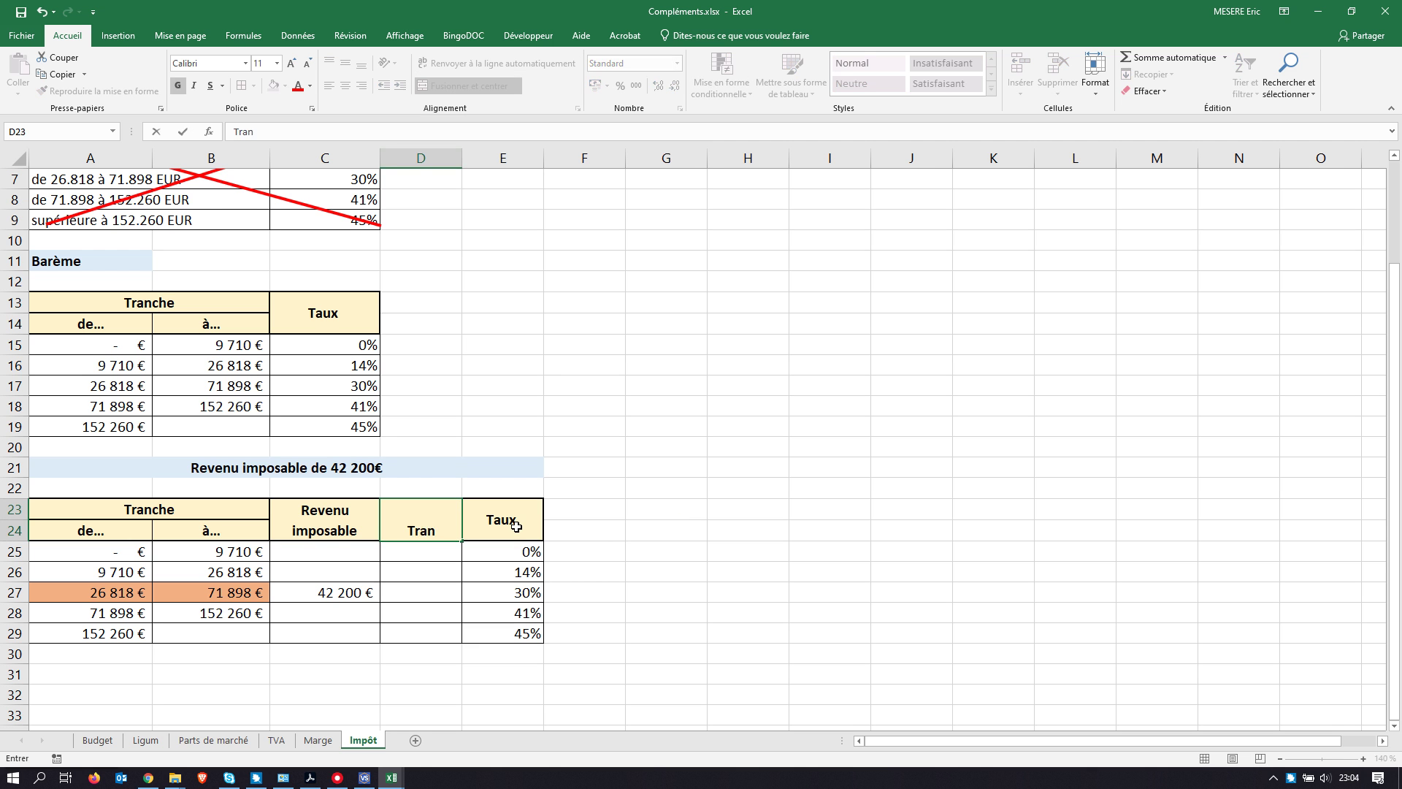
text(che imposa)
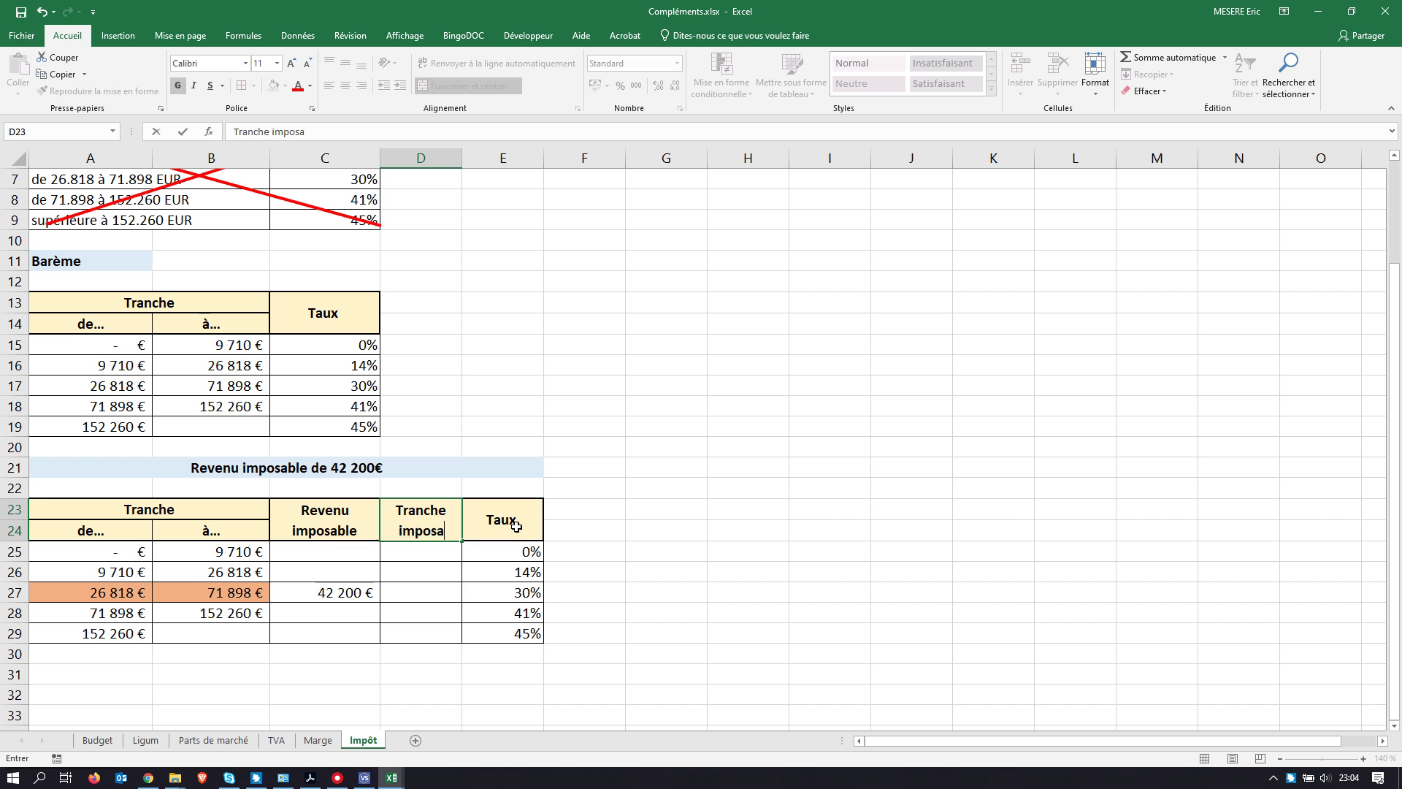
text(ble)
click(639, 530)
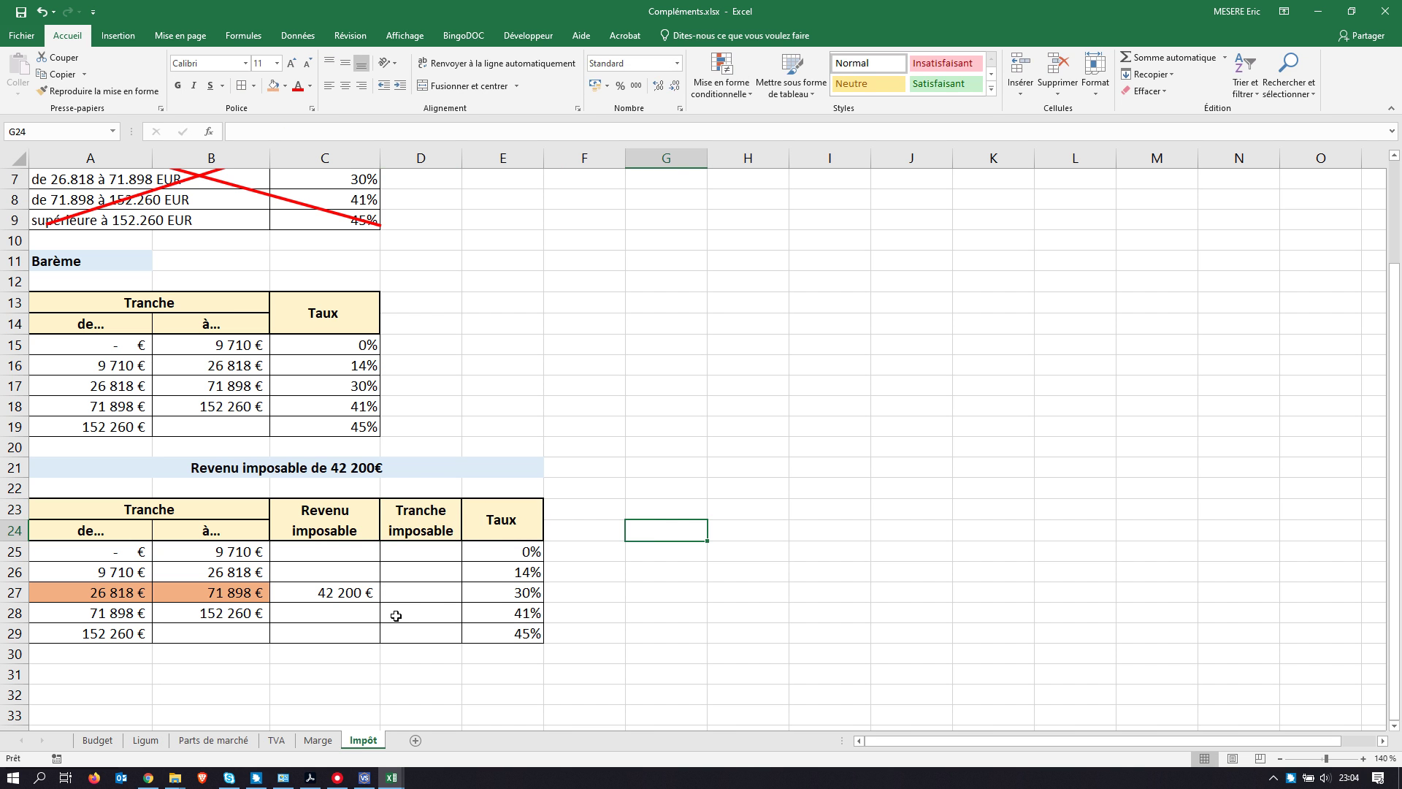
Step: Enter 9710 in D25 as the taxable portion of the first bracket
click(336, 598)
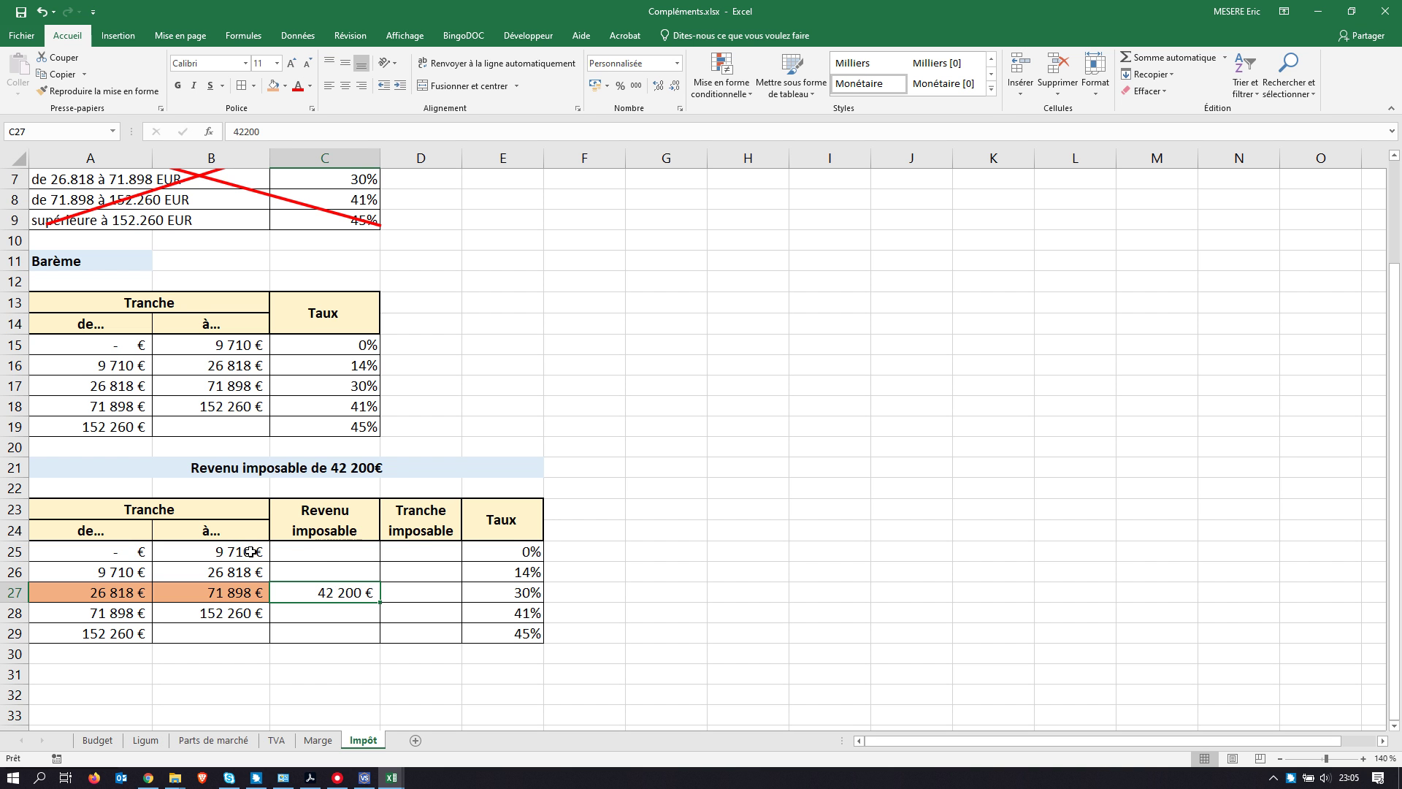
click(422, 551)
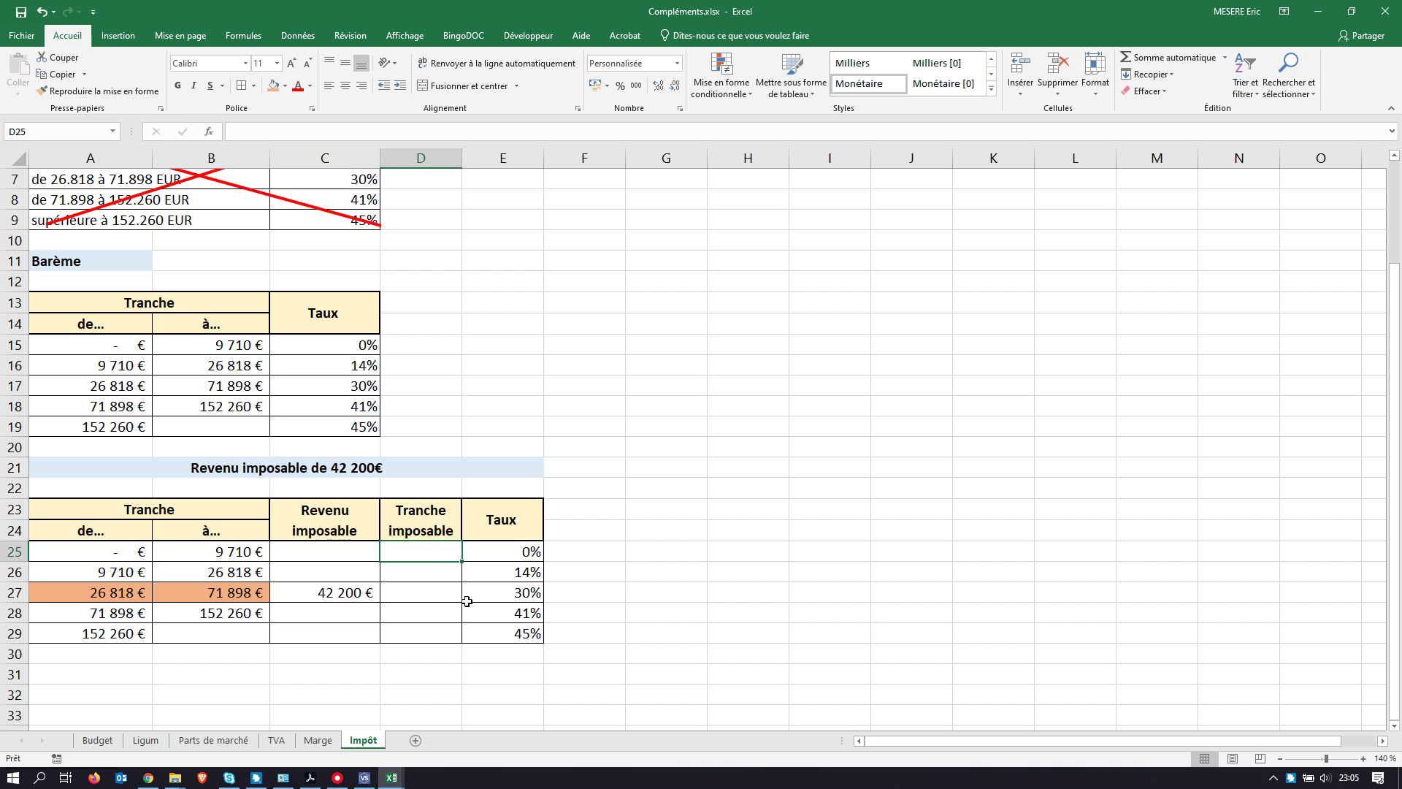
text(9710)
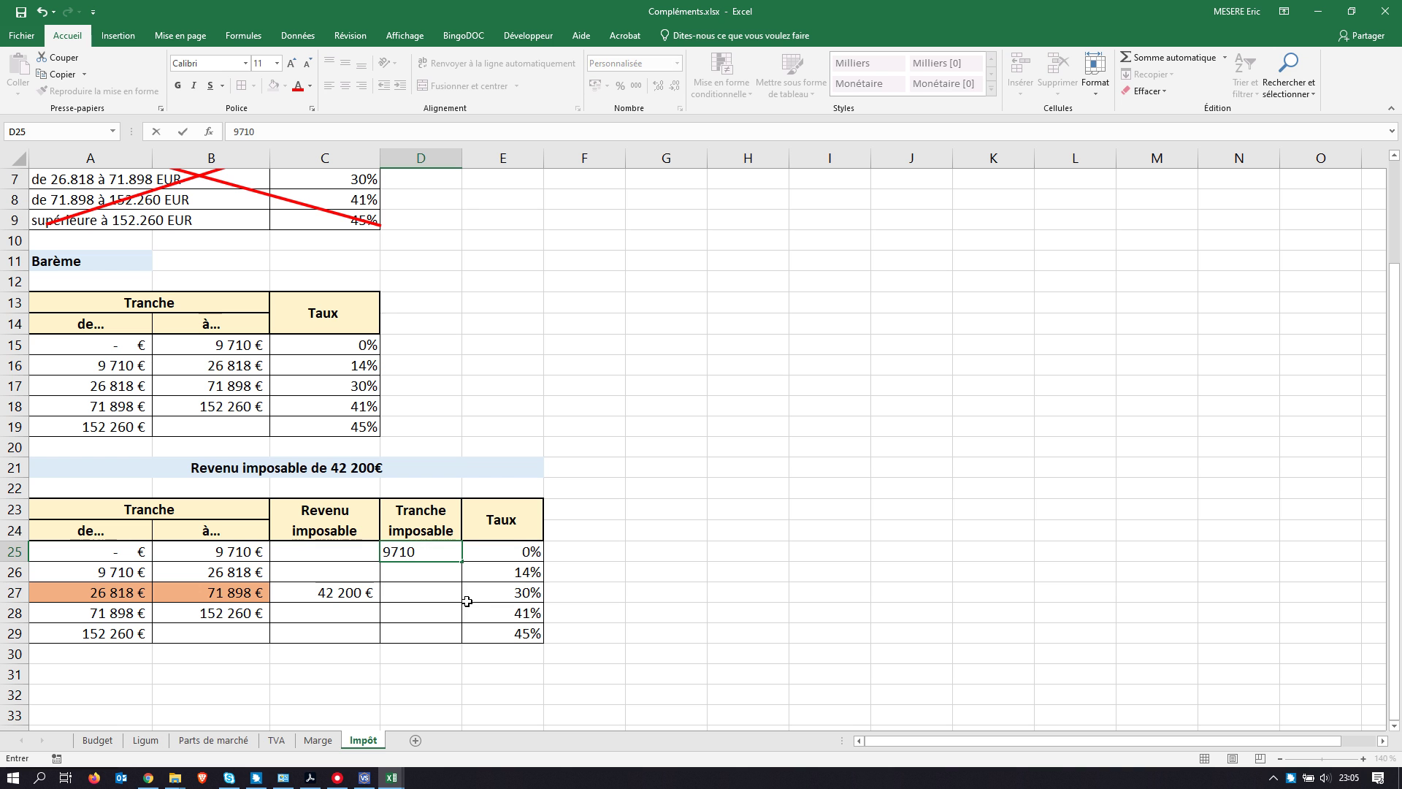
click(468, 601)
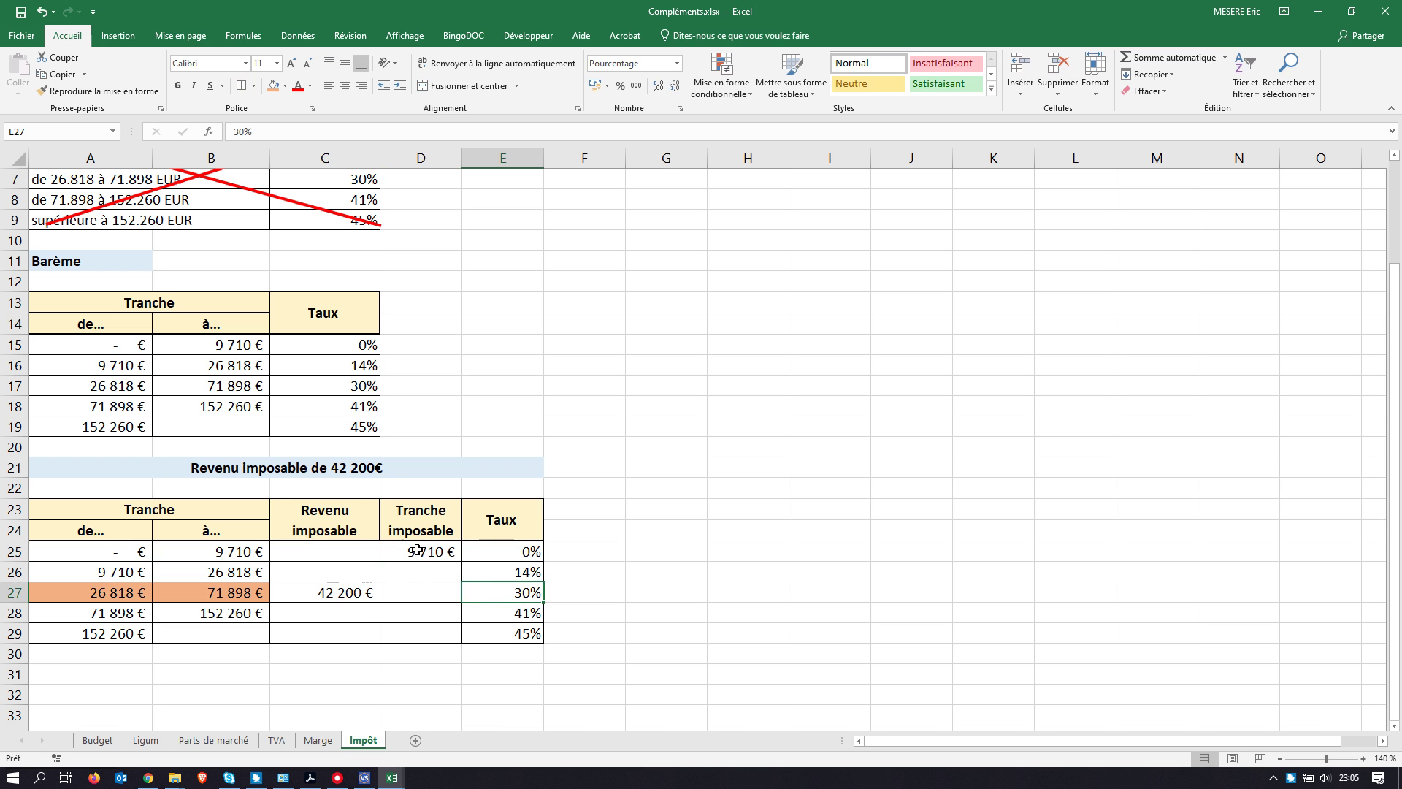
Step: Calculate the second bracket's taxable portion in D26 with the formula =B26-A26
click(414, 574)
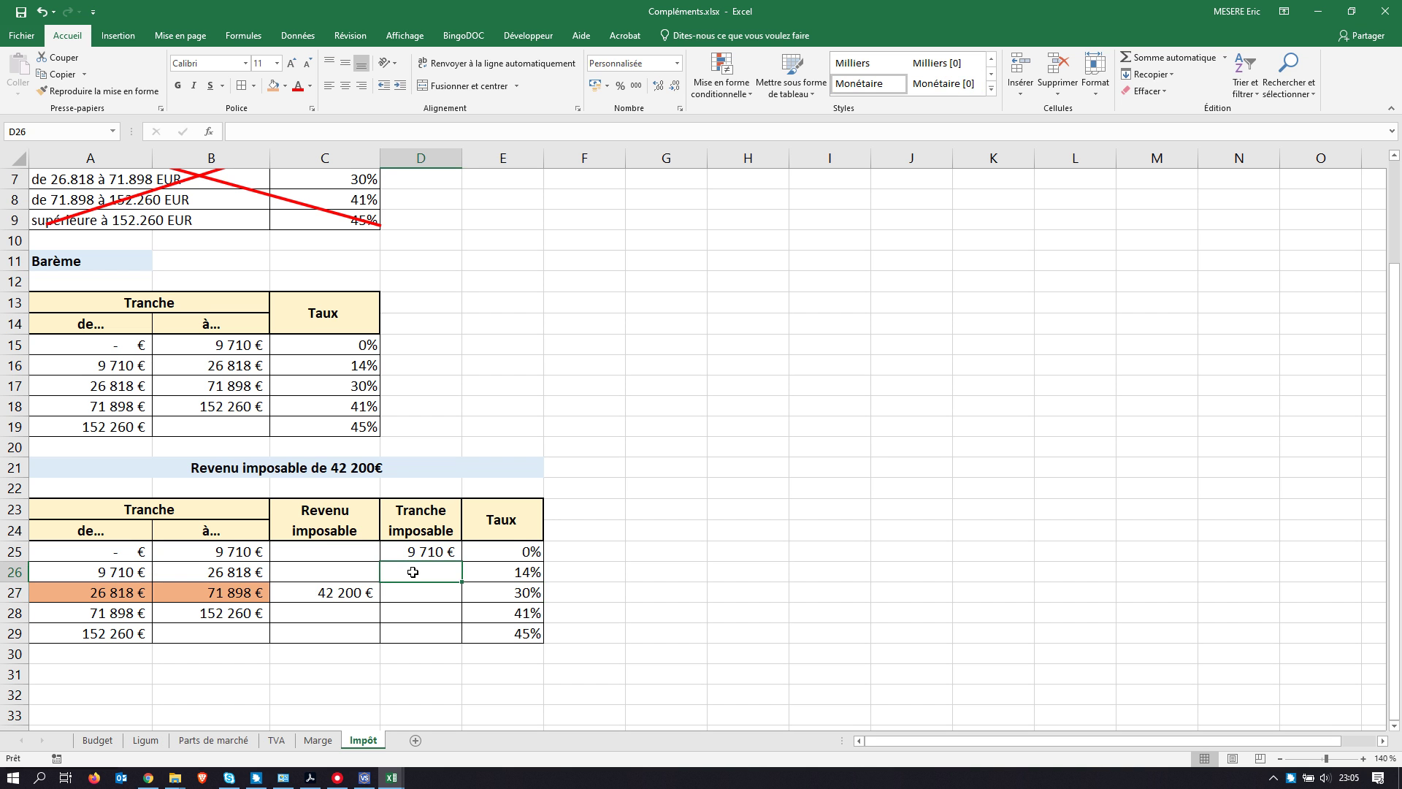
text(=)
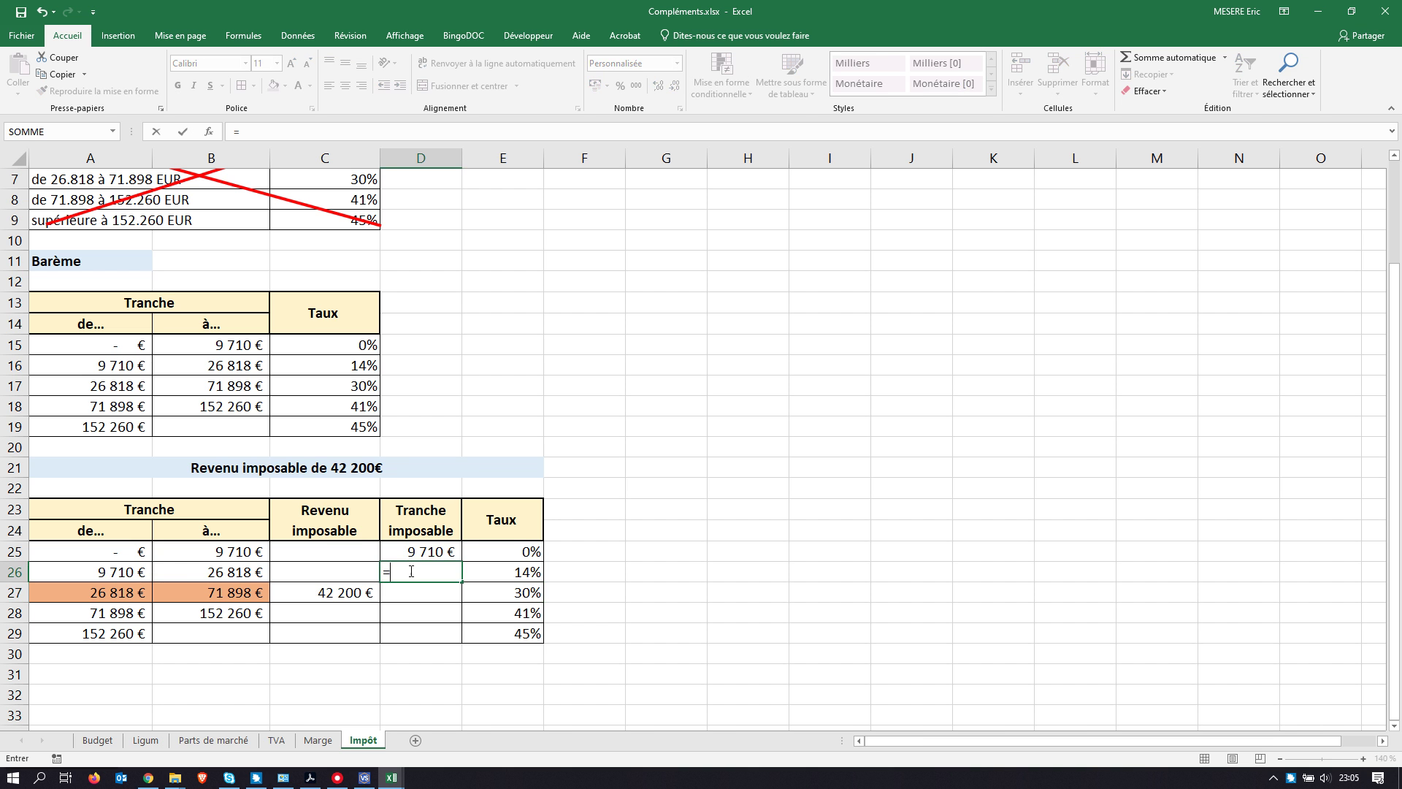
click(187, 572)
text(-)
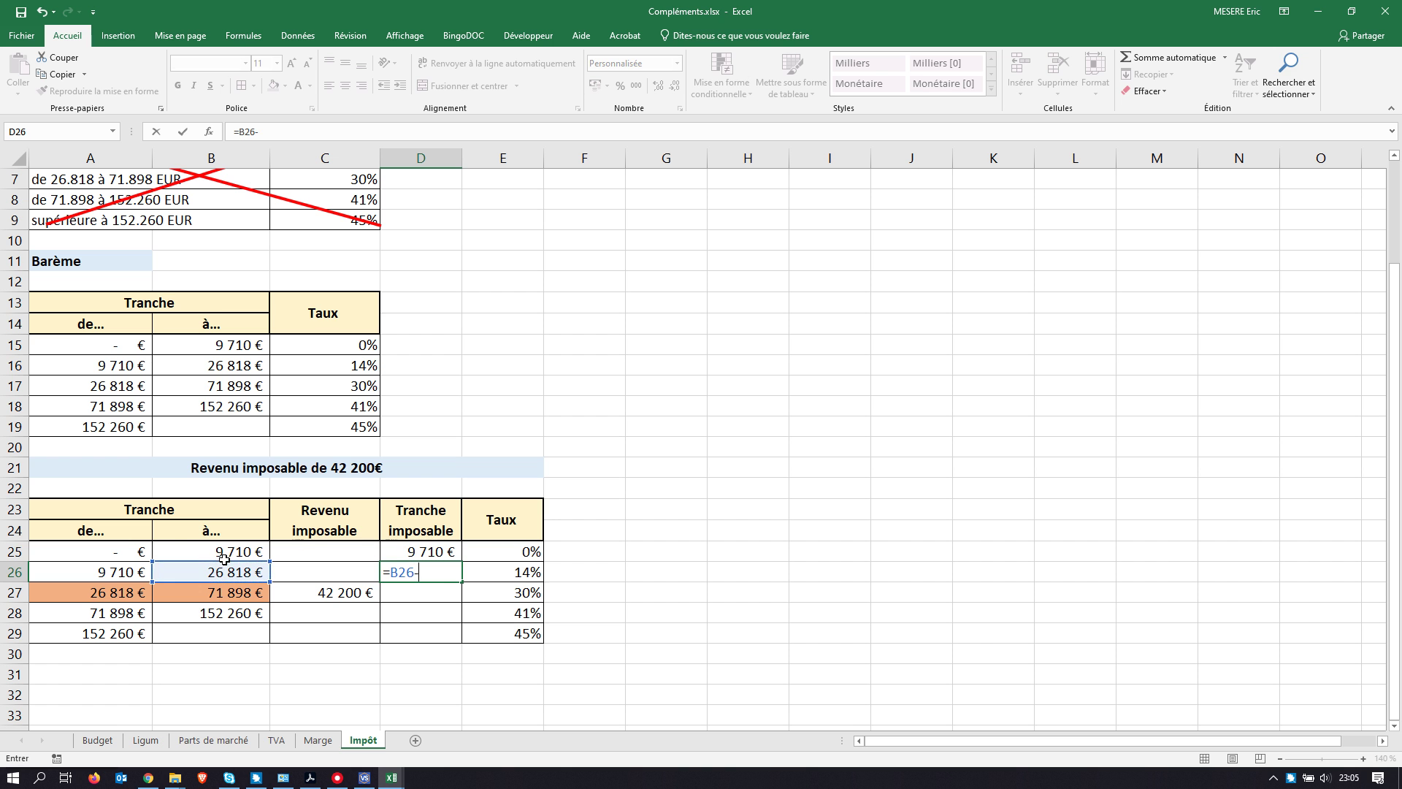
click(105, 578)
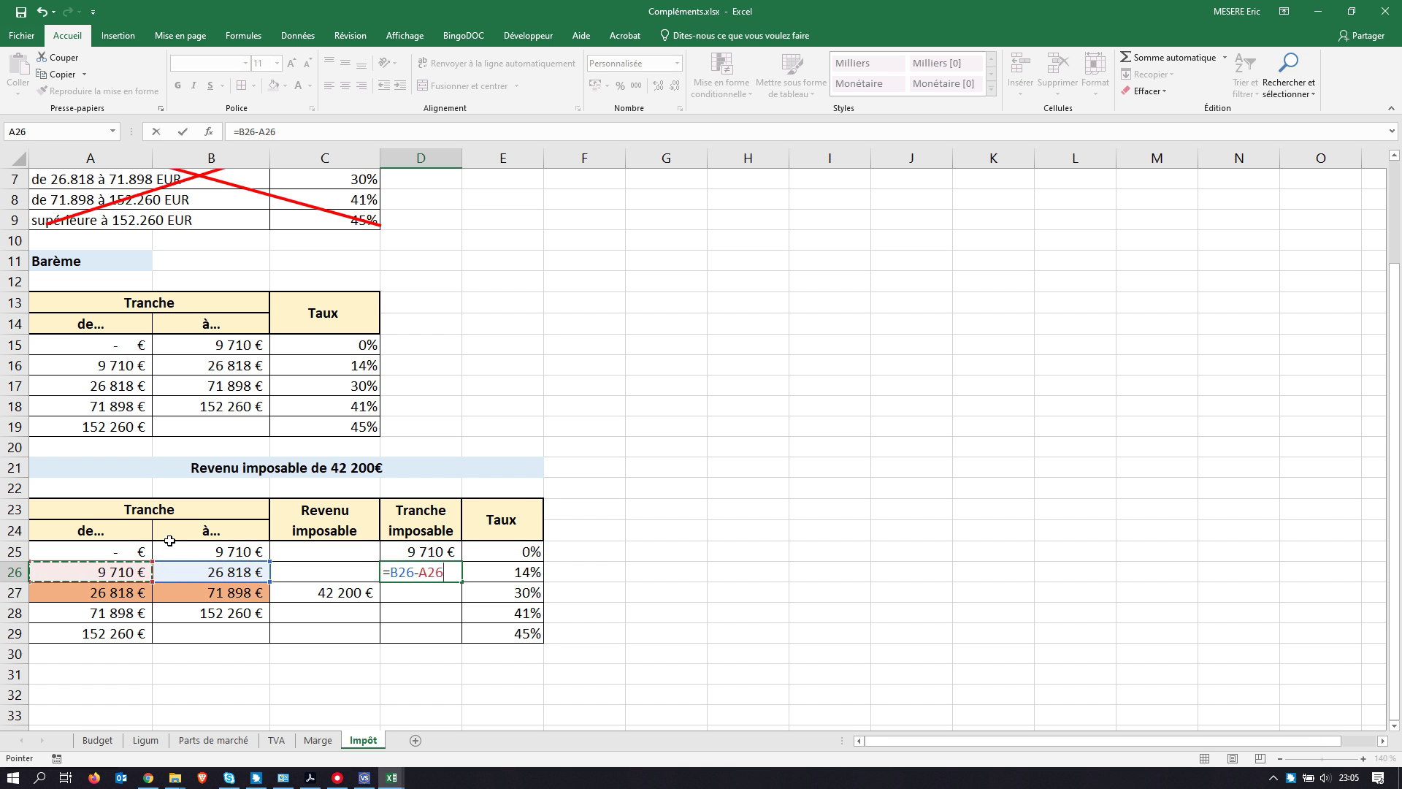
key(Return)
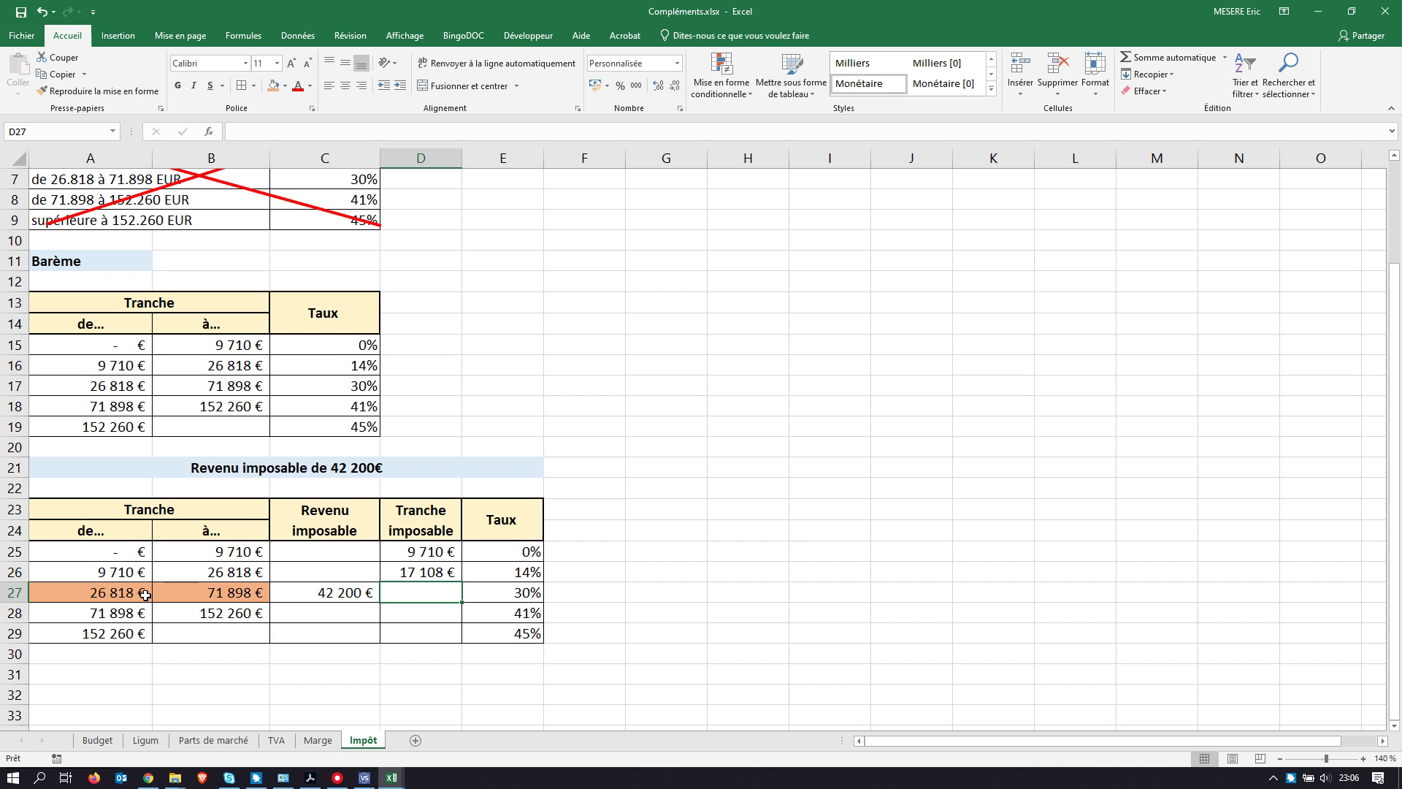
Step: Calculate the highlighted bracket's taxable portion in D27 by subtracting its lower limit A27 from the taxable income C27
click(330, 594)
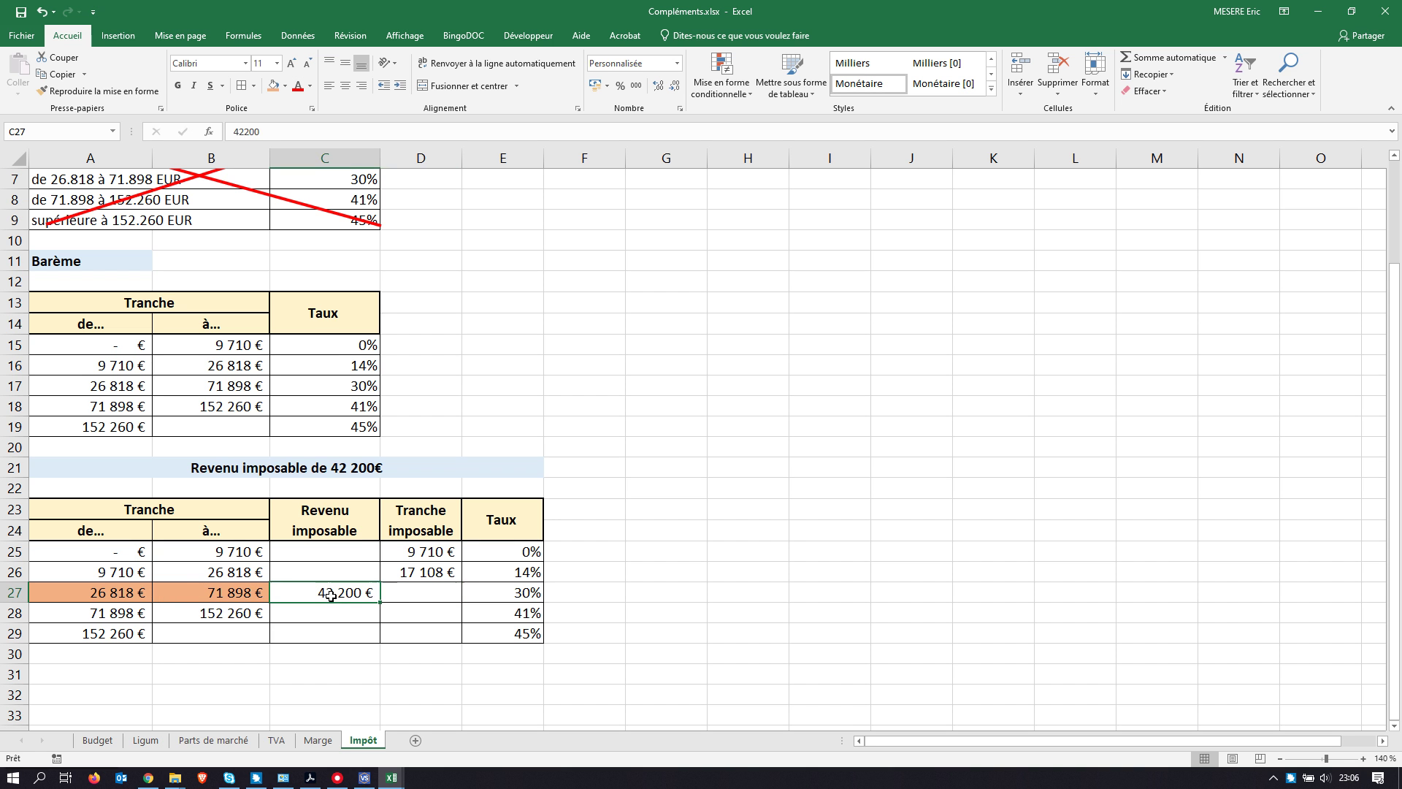
click(116, 595)
click(412, 594)
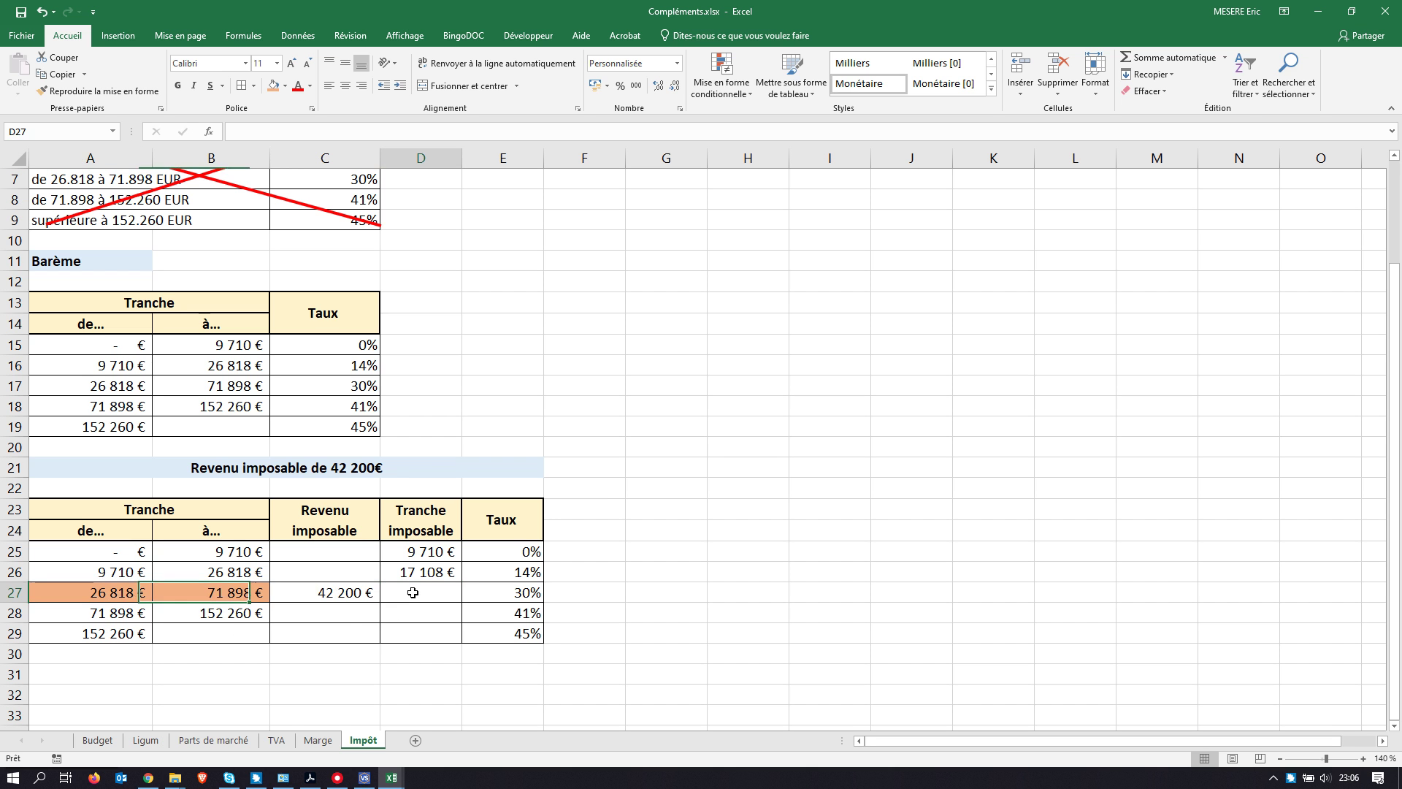
text(=)
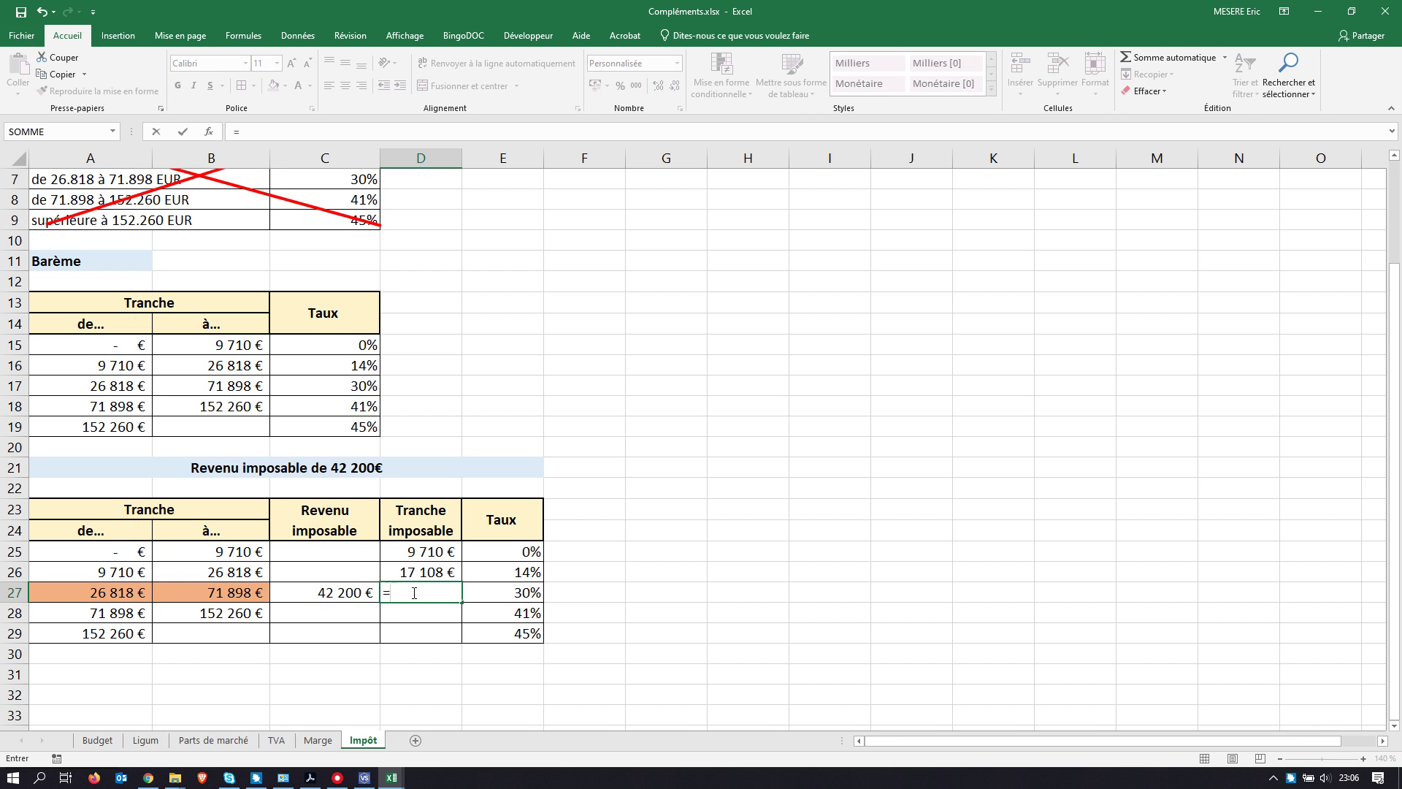
click(351, 594)
text(-)
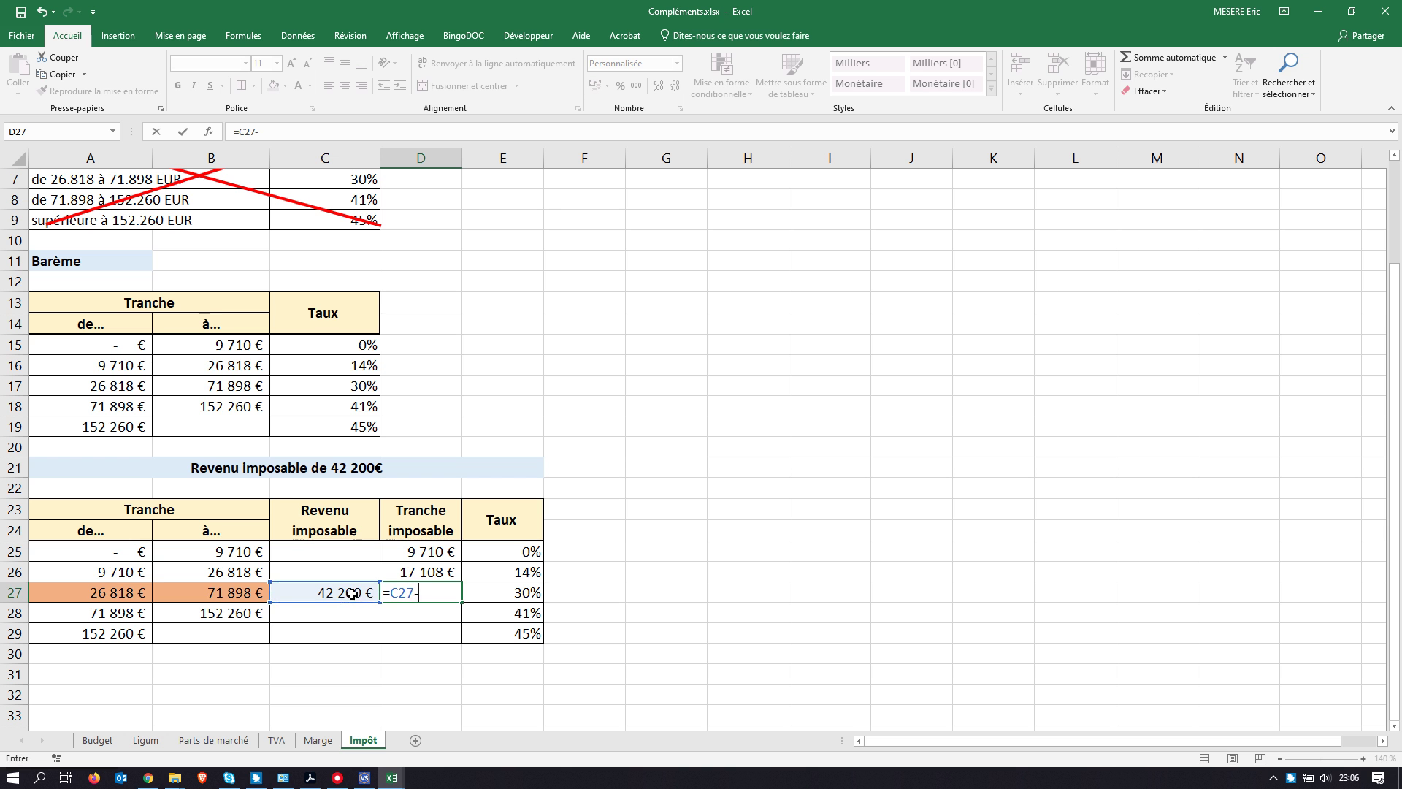
click(138, 589)
key(Return)
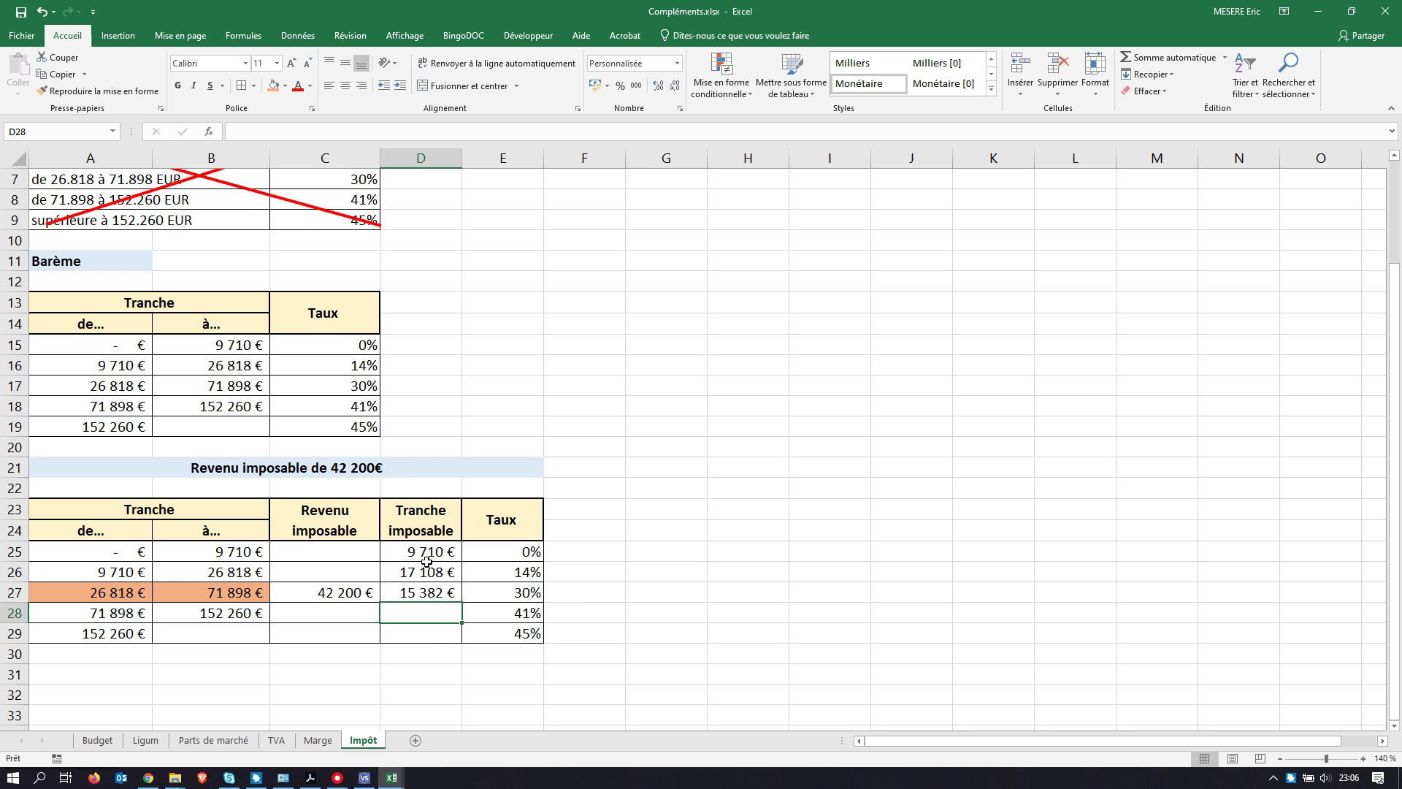
Step: Apply a thick outside border to cell D30 below the Tranche imposable column
click(427, 652)
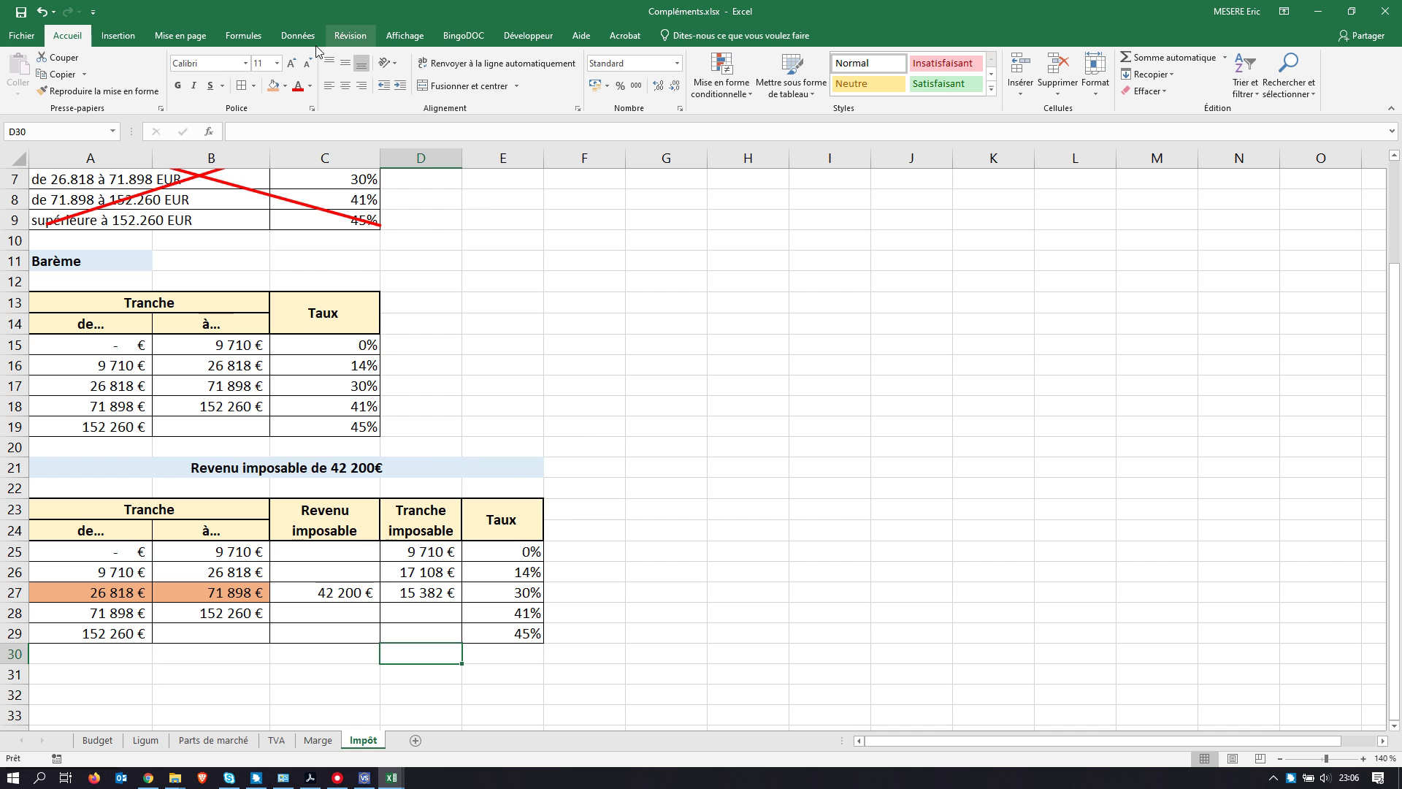
click(255, 86)
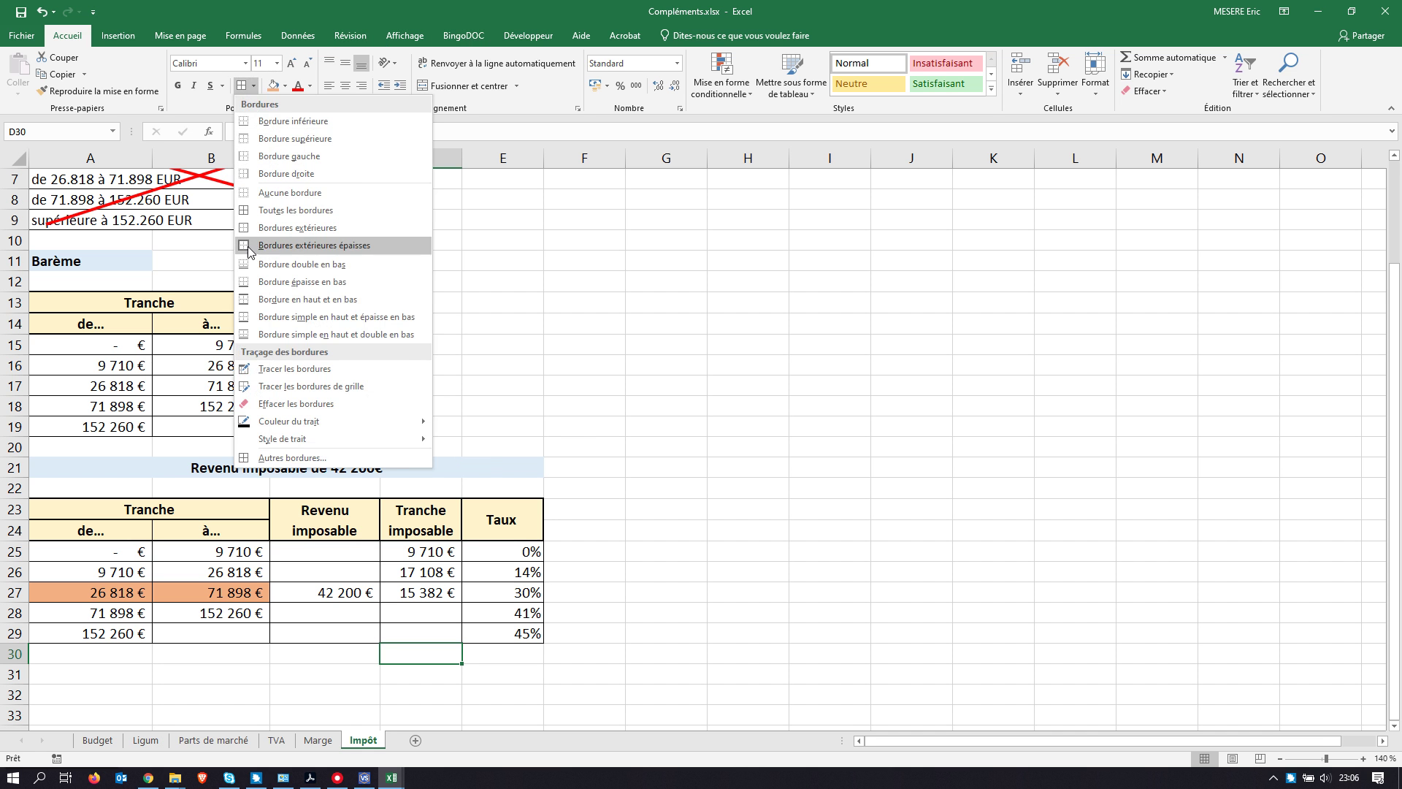
click(314, 246)
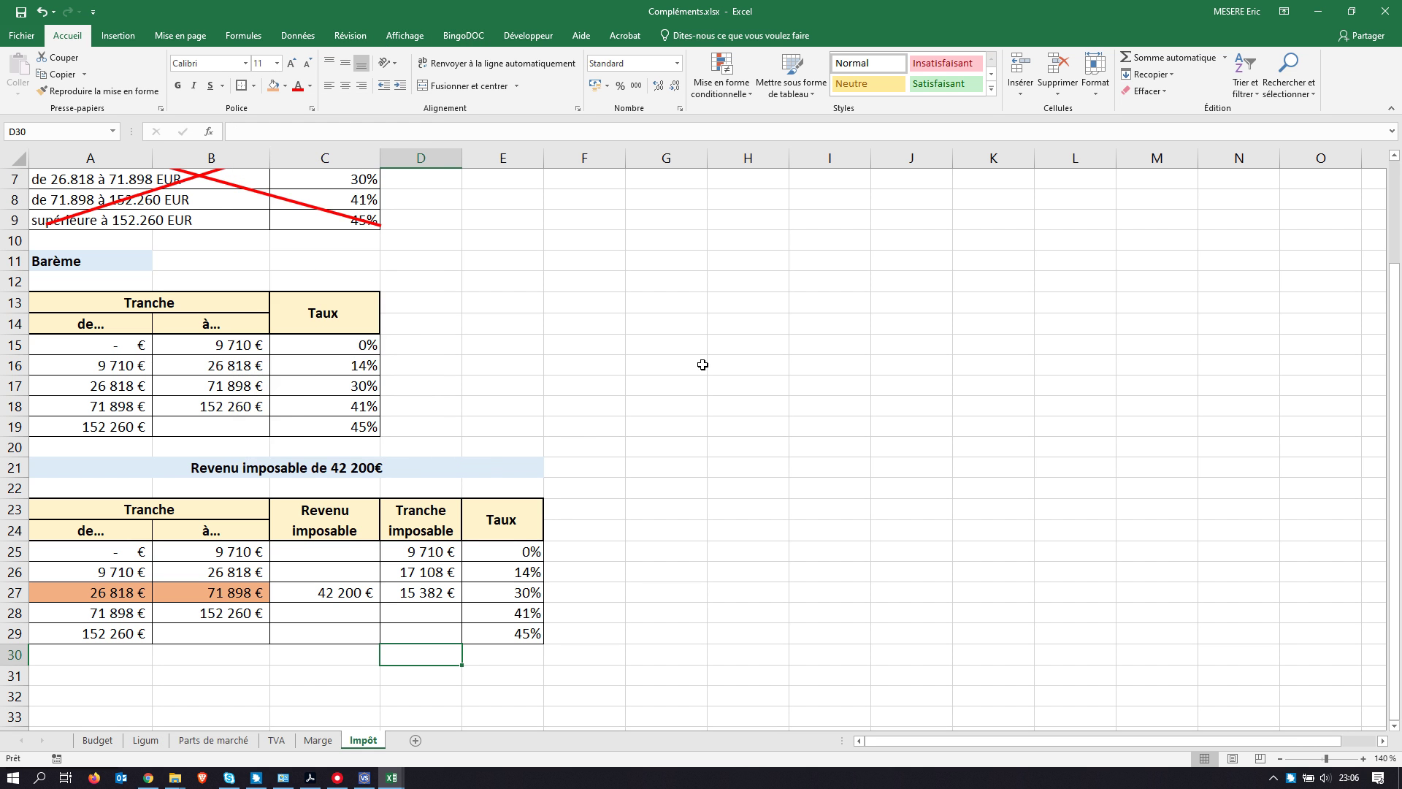
Step: Total the taxable portions in D30 with =SOMME(D25:D29) and make the total bold
click(1143, 57)
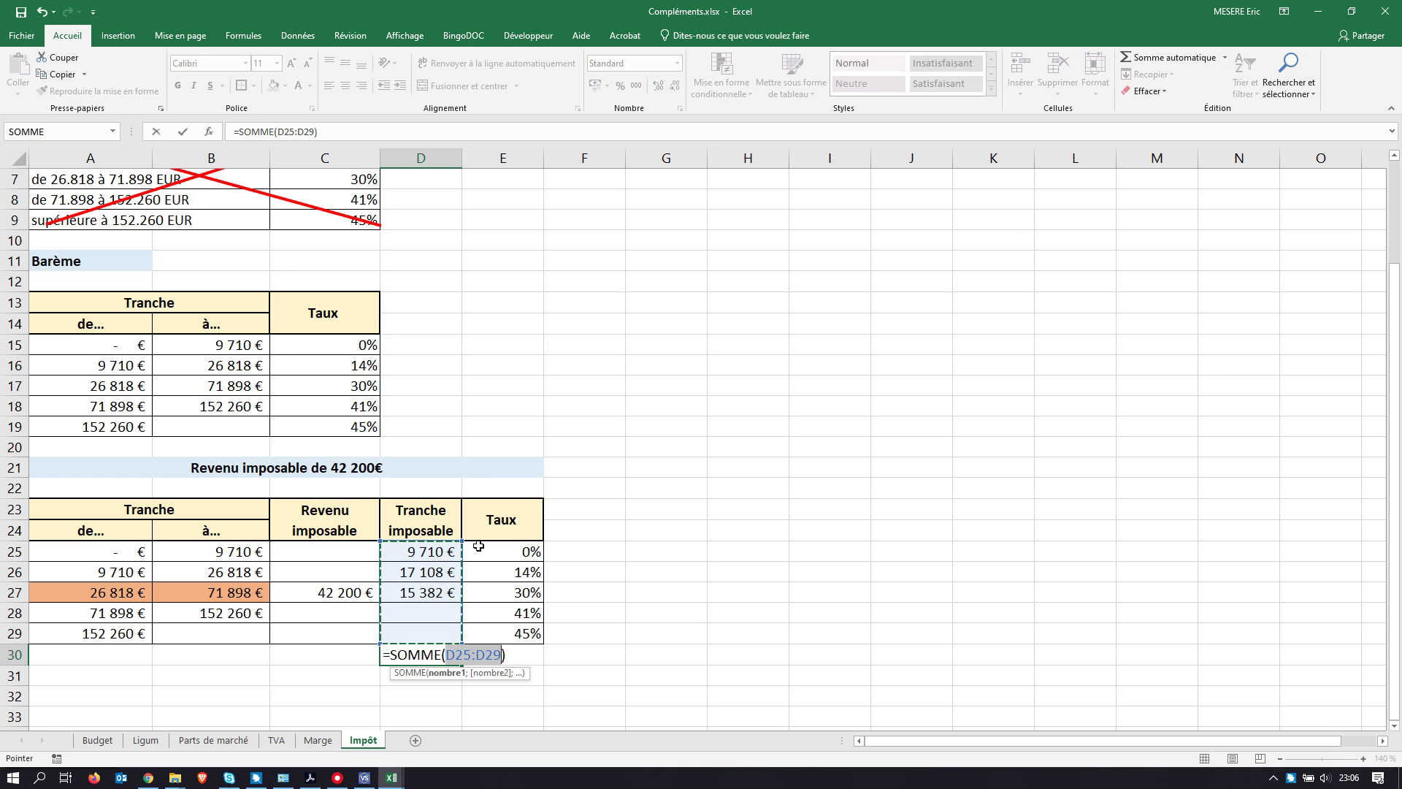
key(Return)
click(401, 652)
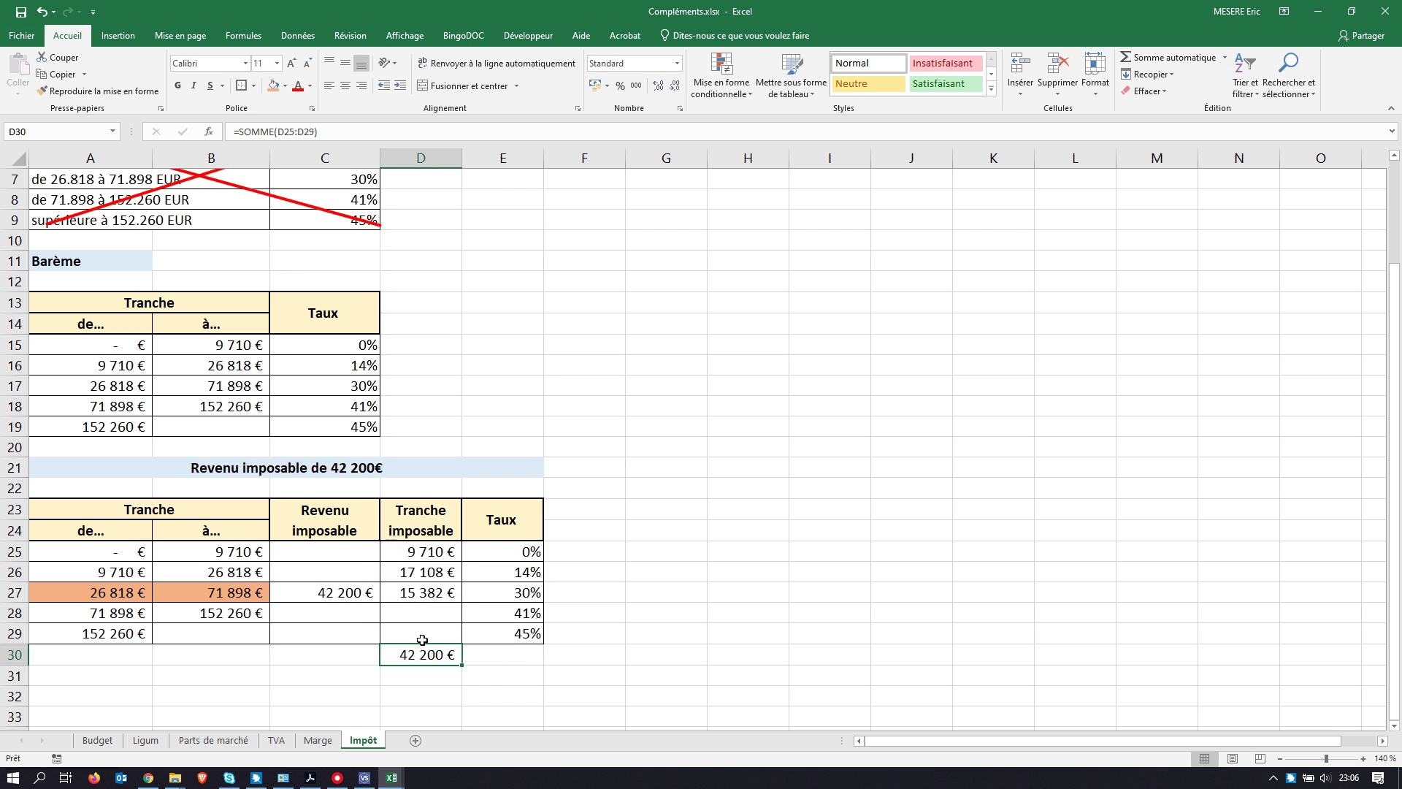
click(178, 88)
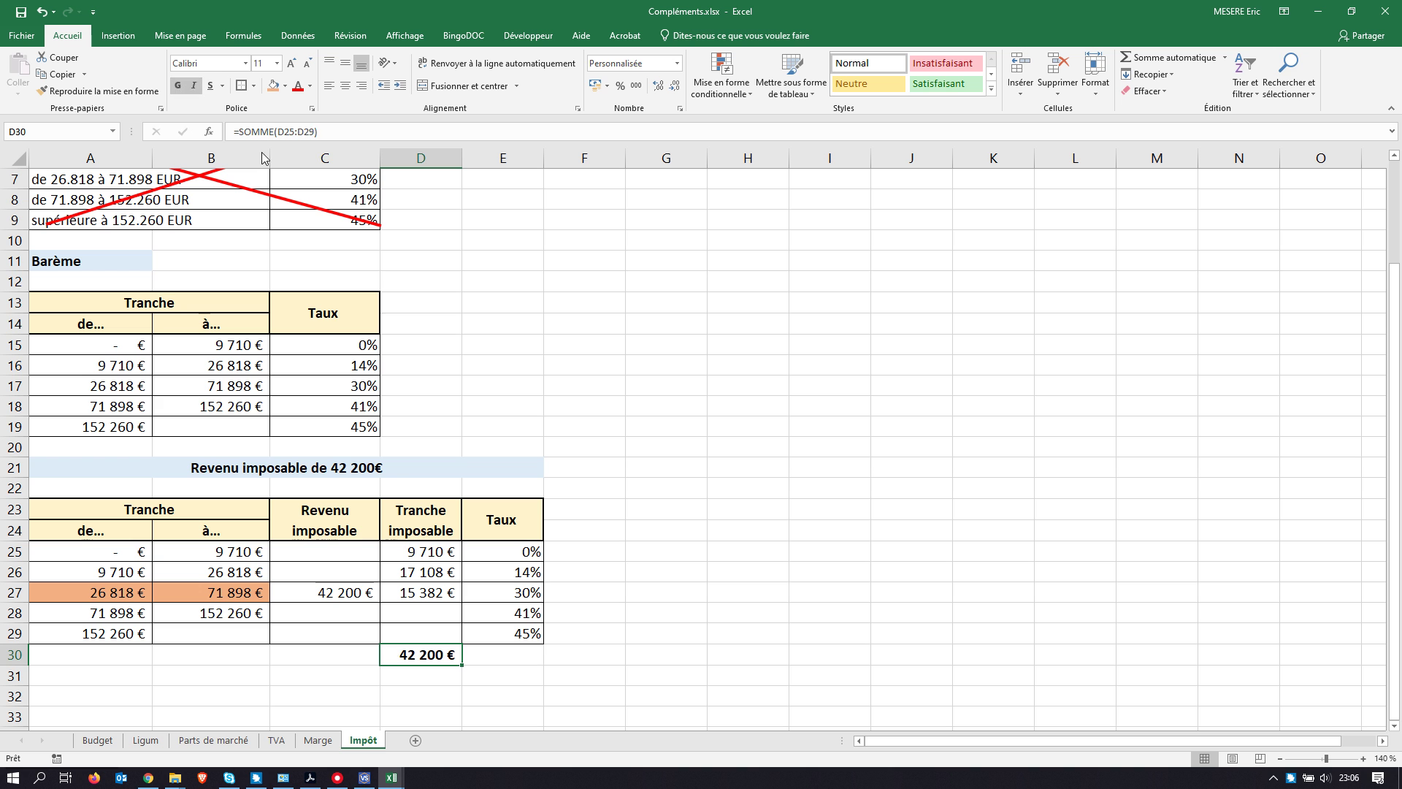
click(307, 657)
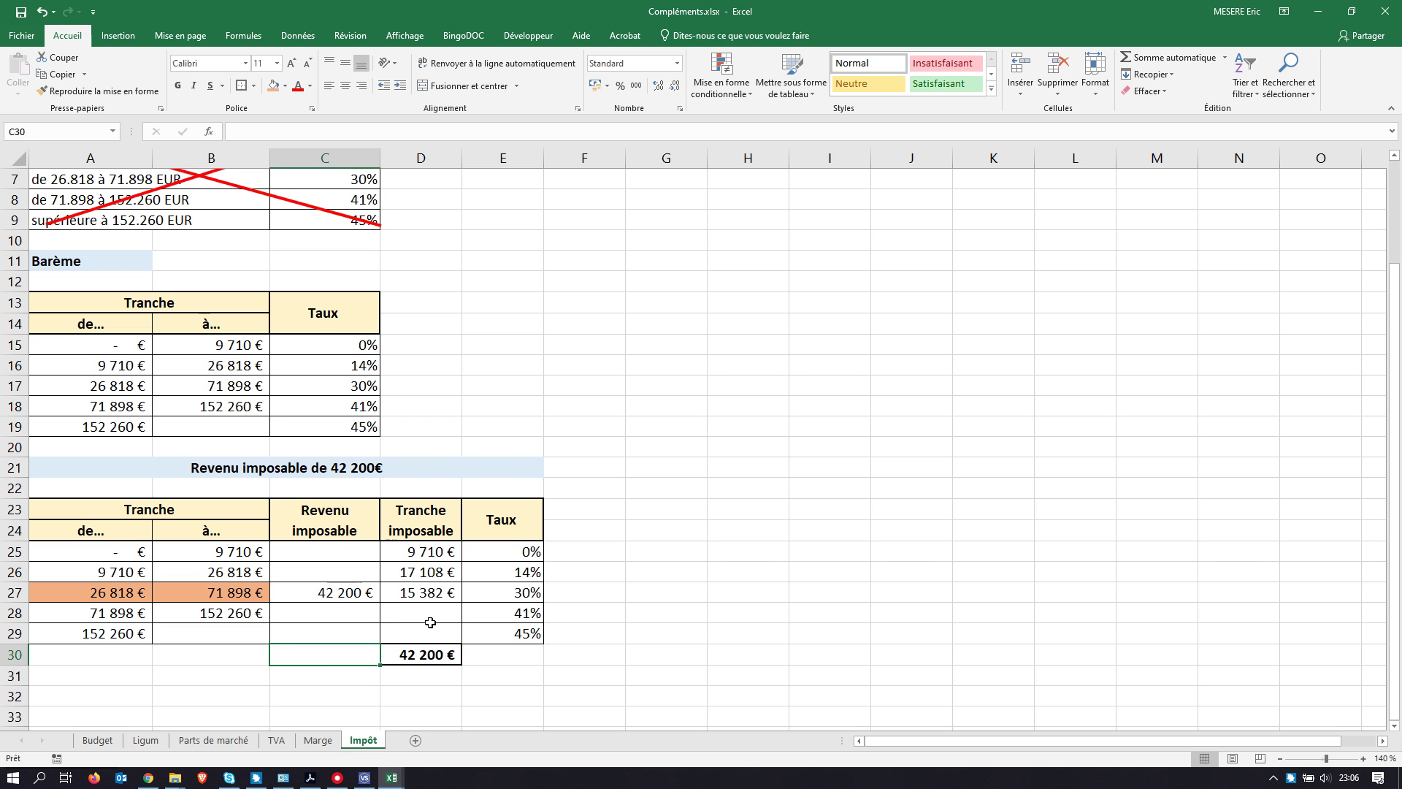
Step: Examine how the taxable income is split across the first three brackets and which rate applies to each portion
click(325, 593)
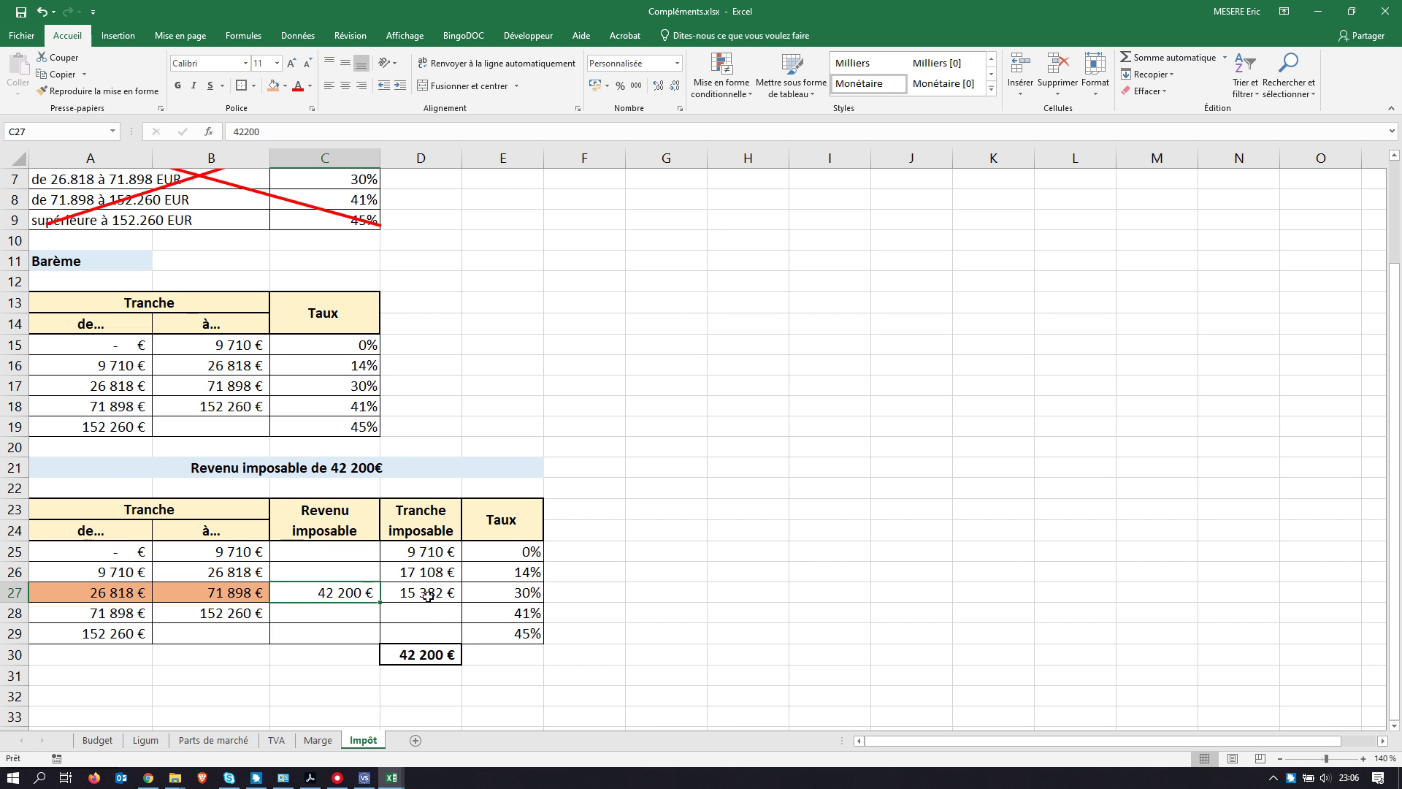
drag(129, 553, 218, 552)
click(438, 552)
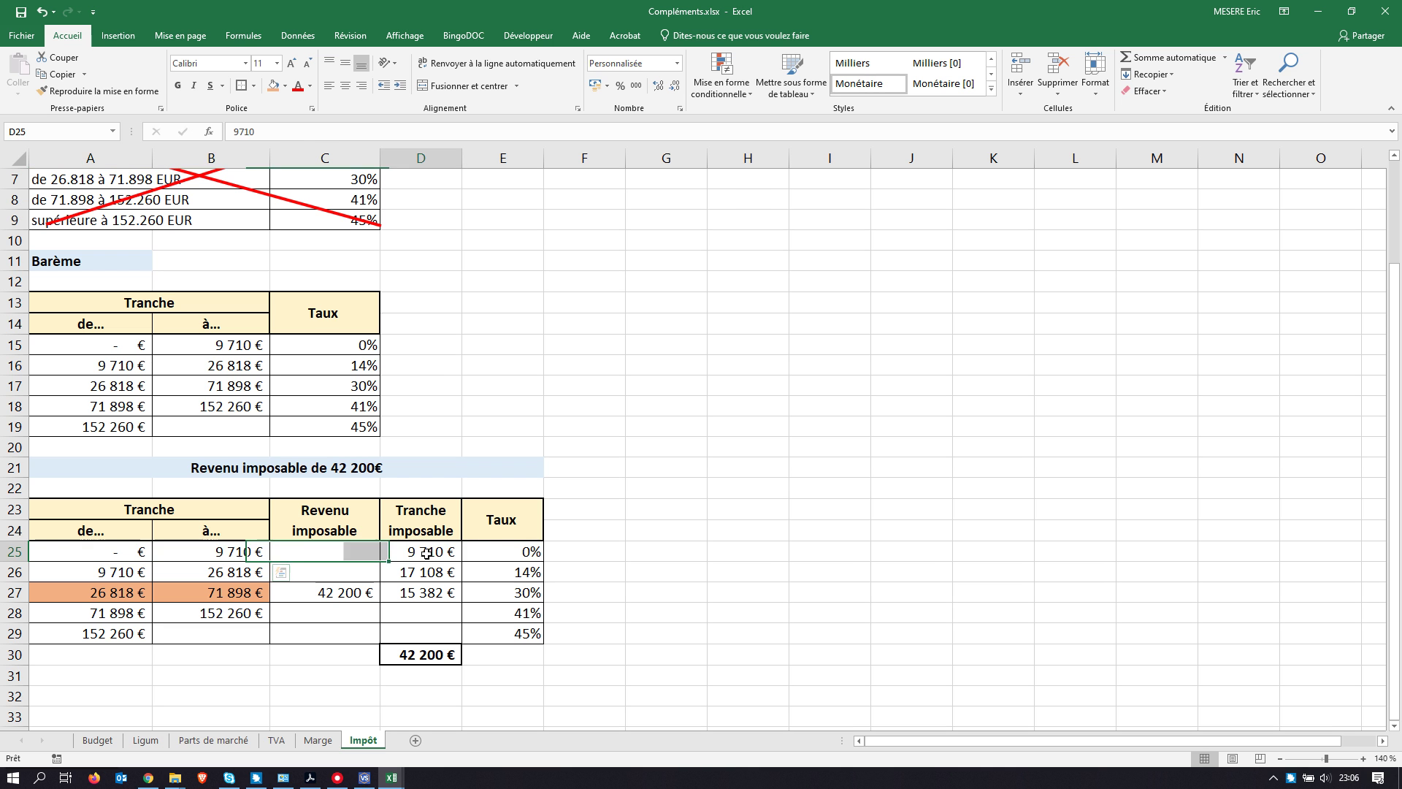
click(518, 552)
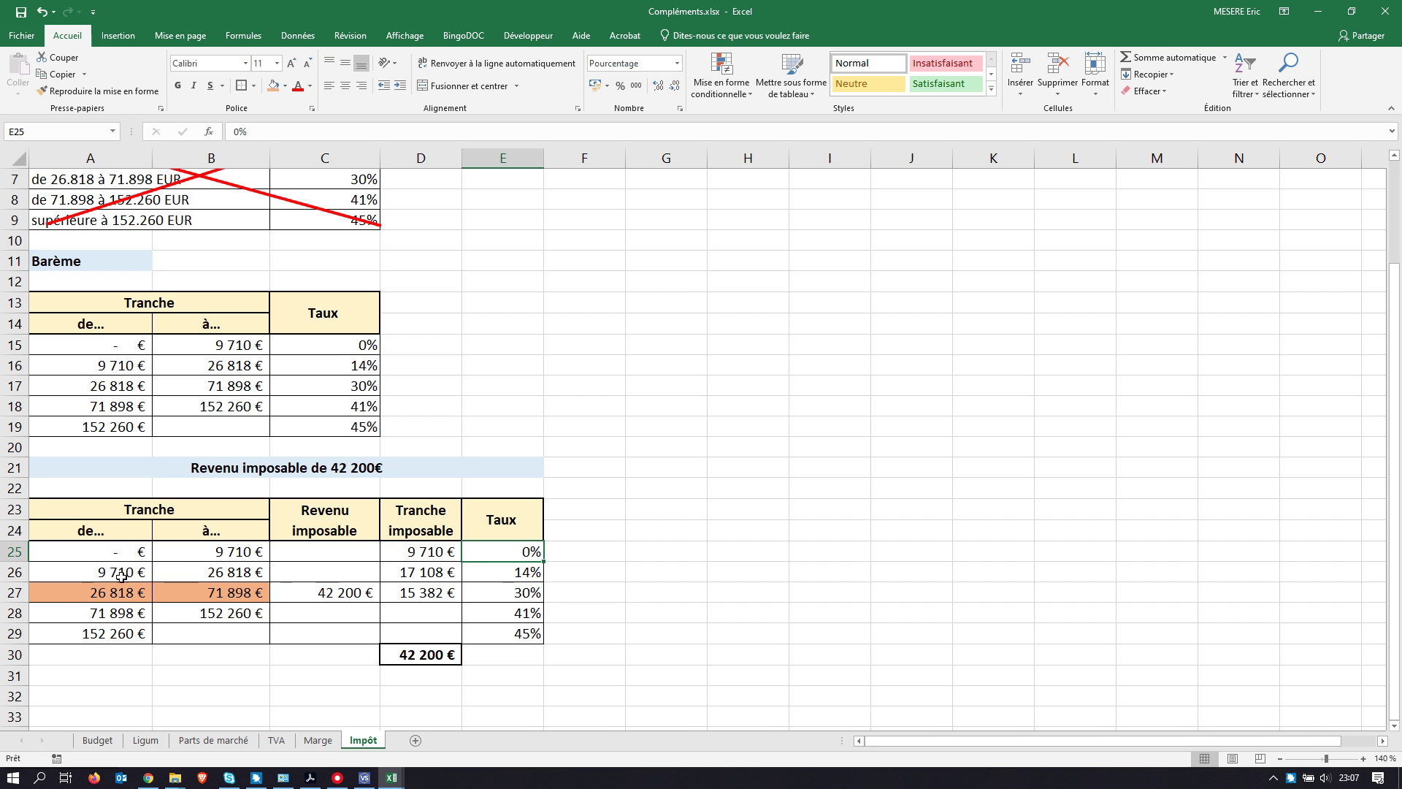
click(416, 574)
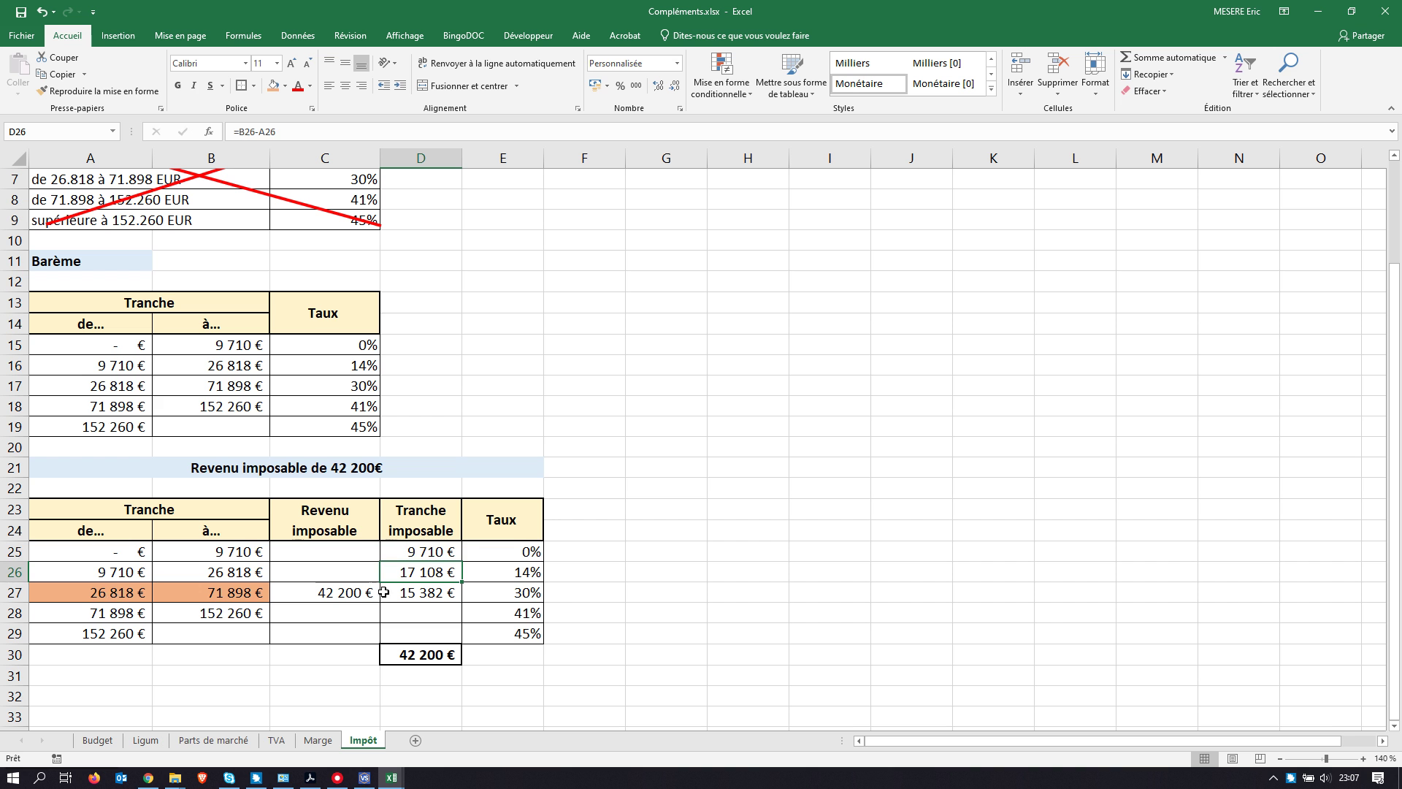
click(431, 553)
click(427, 572)
click(429, 592)
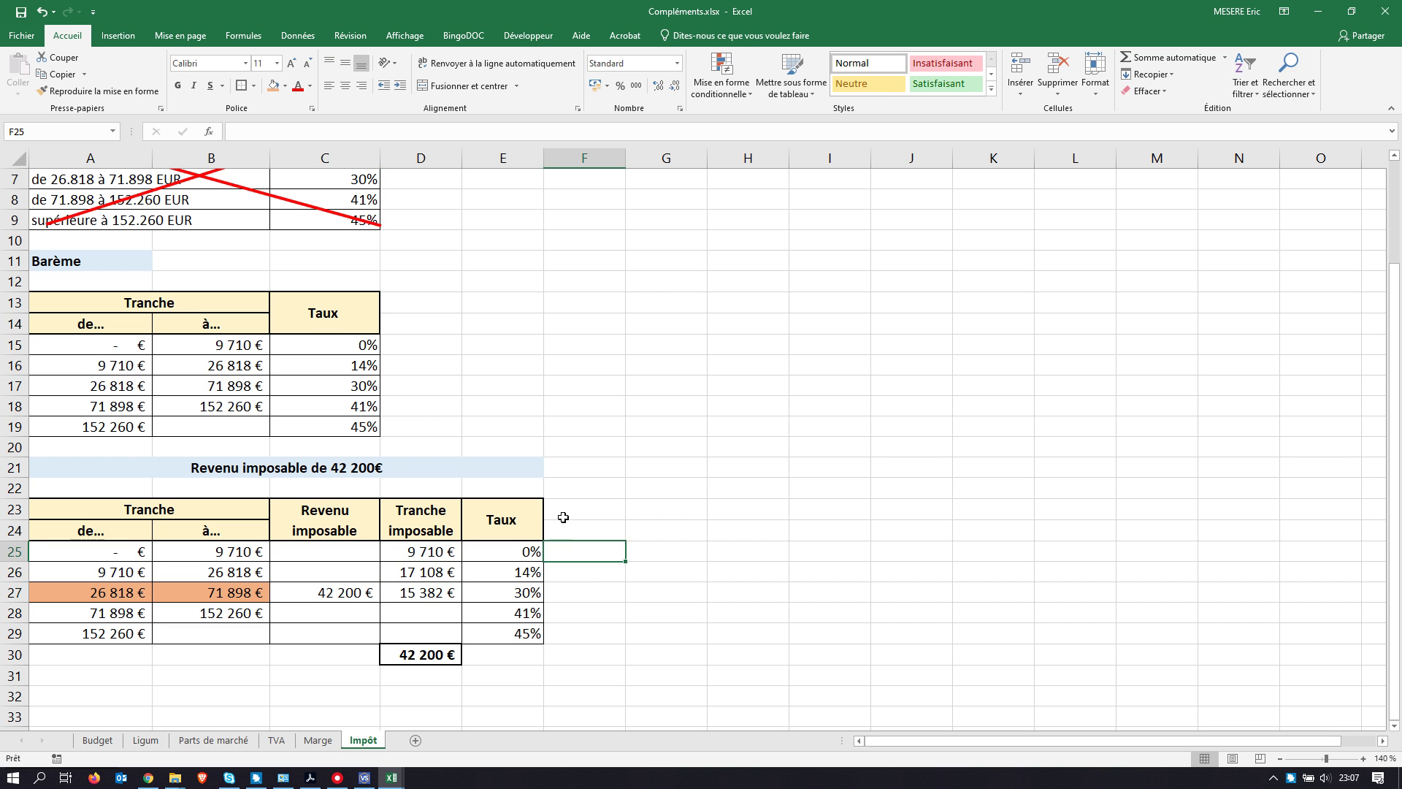
Step: Copy the Taux header's formatting into F23:F24 and enter Imposition par tranche as the new column header
click(525, 515)
drag(545, 540, 632, 541)
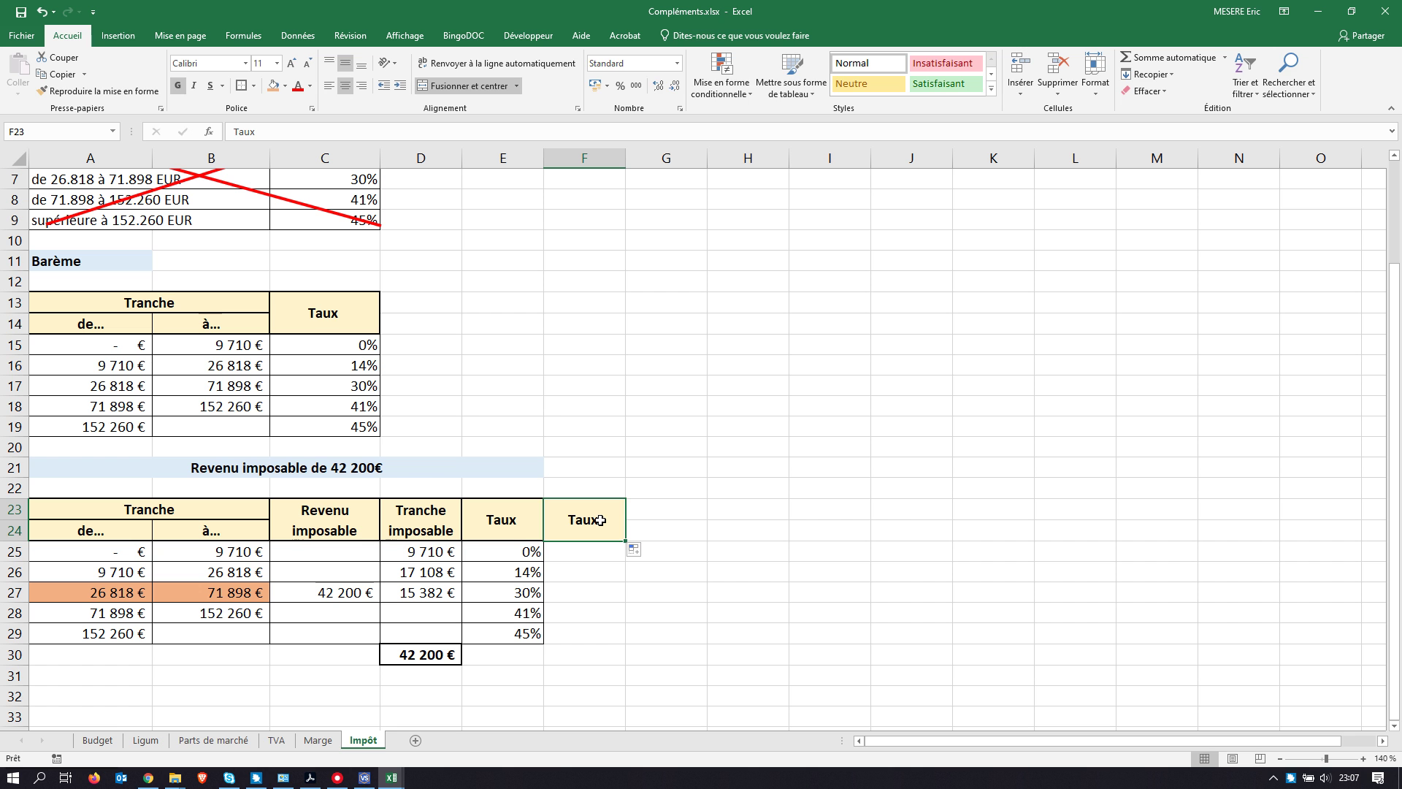
text(Impositi)
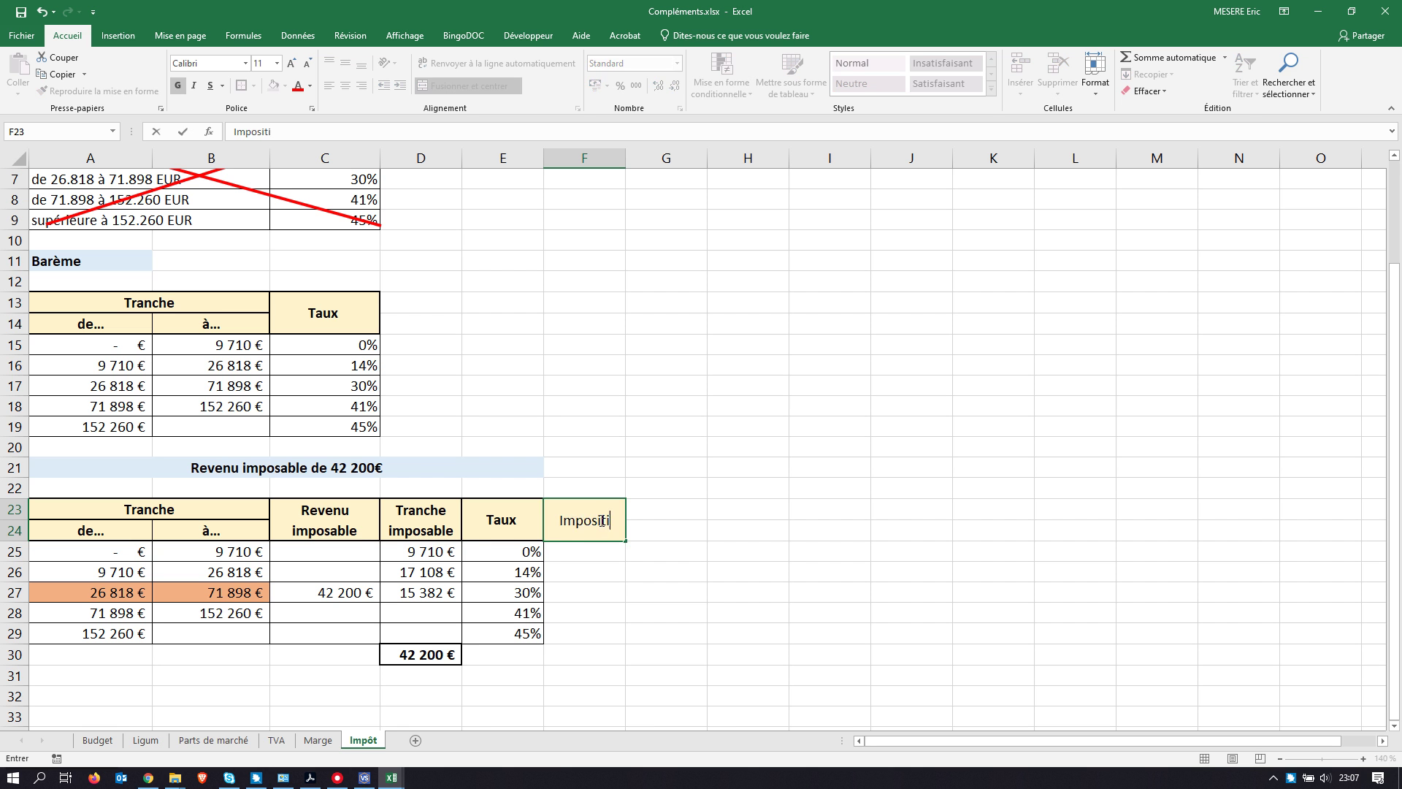
text(on par tr)
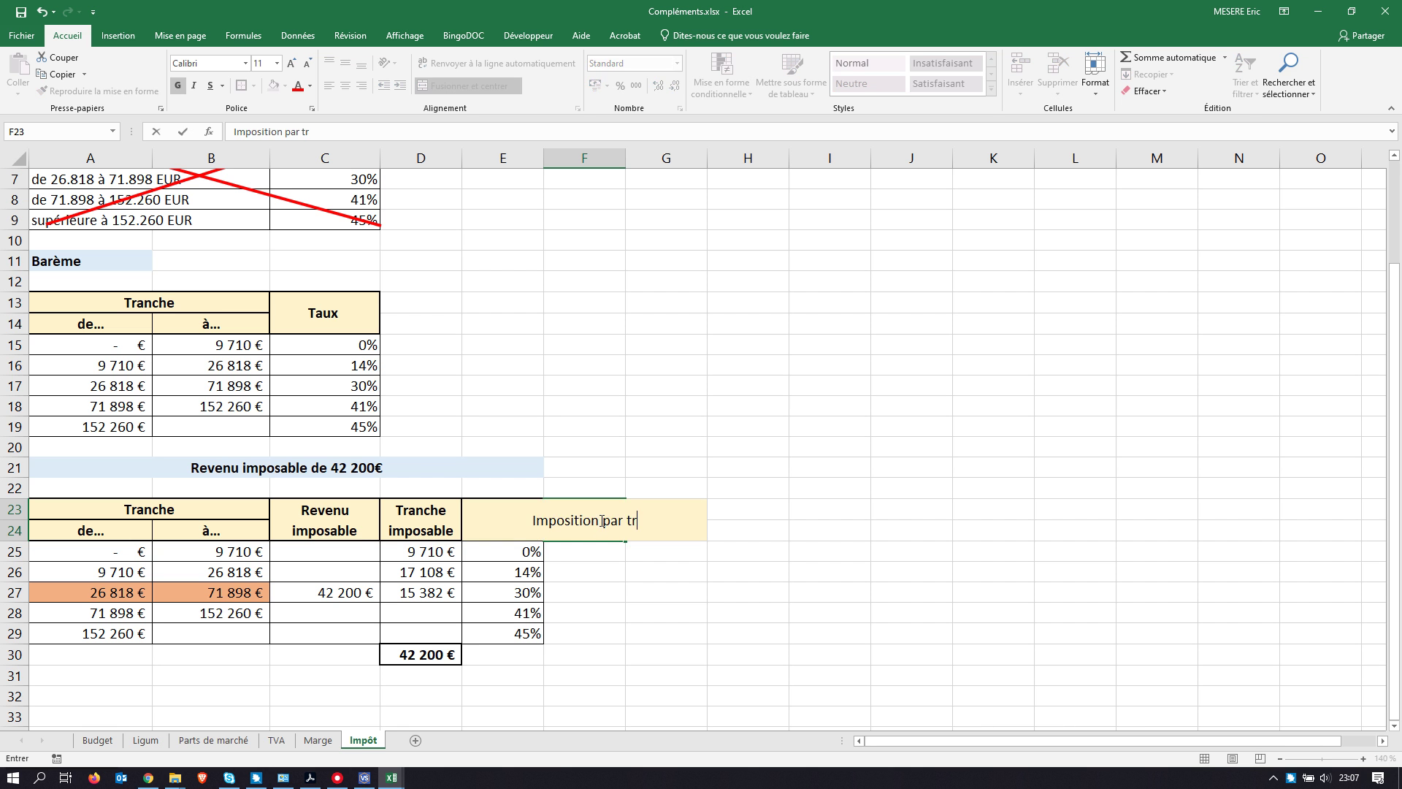
text(anche)
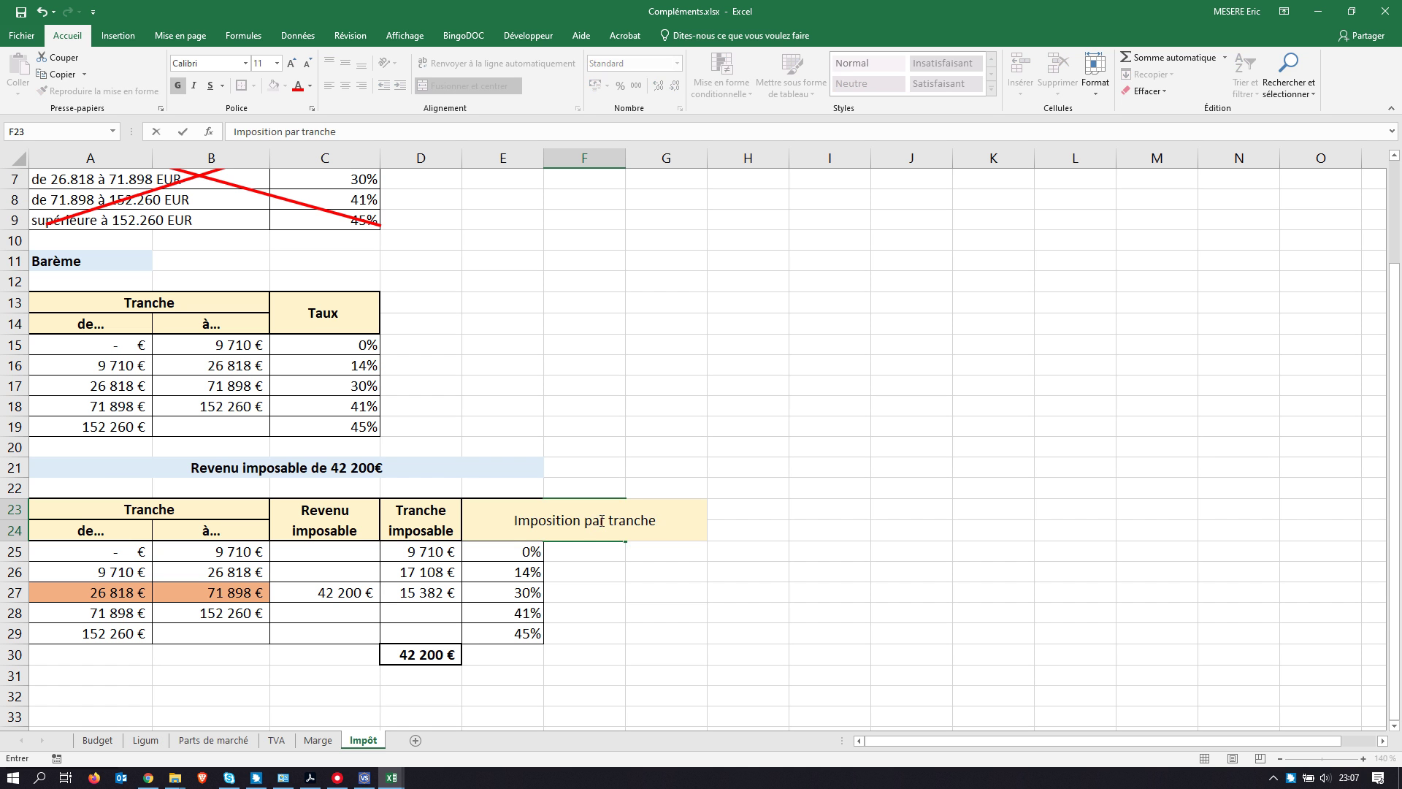
click(604, 579)
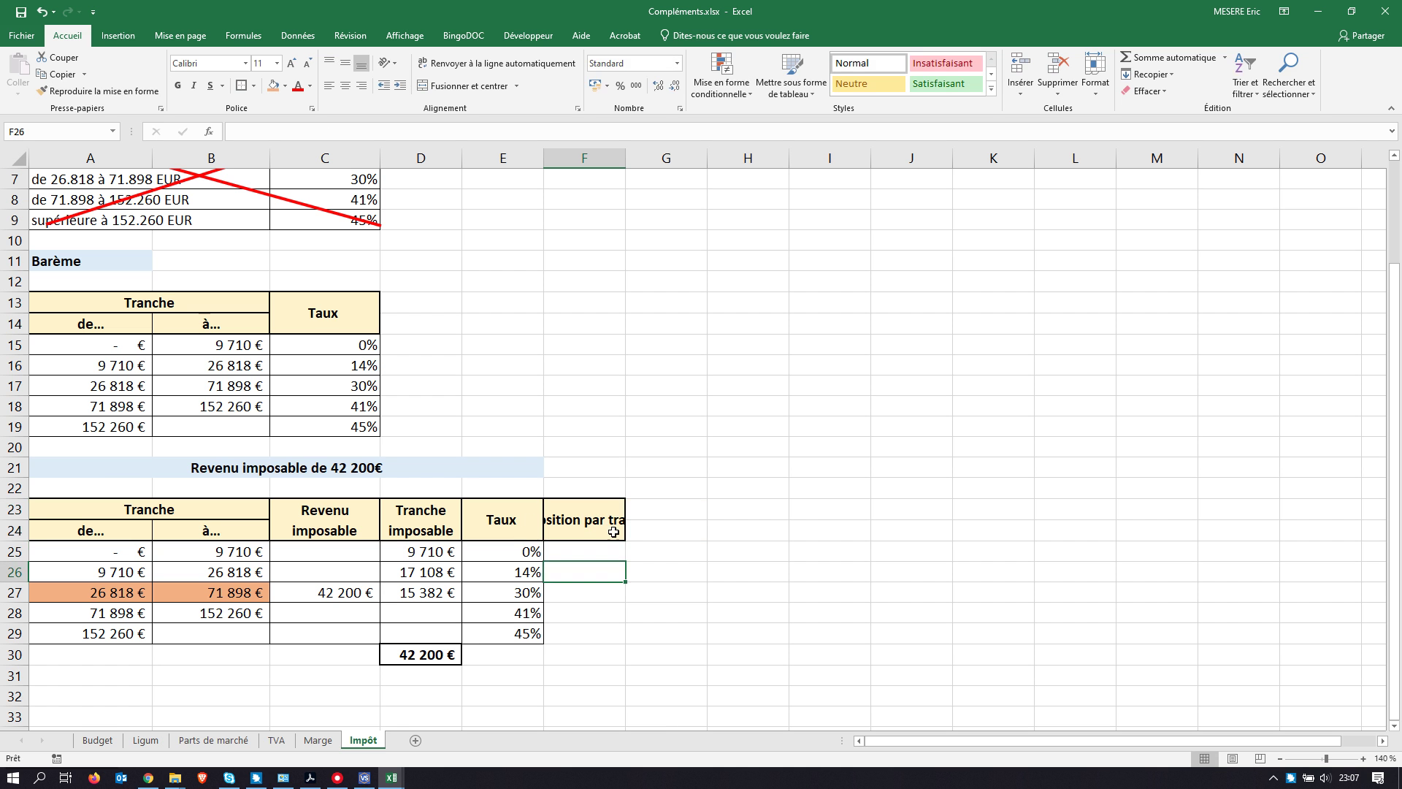
Step: Widen column F slightly and wrap the text of its Imposition par tranche header
drag(631, 164, 643, 164)
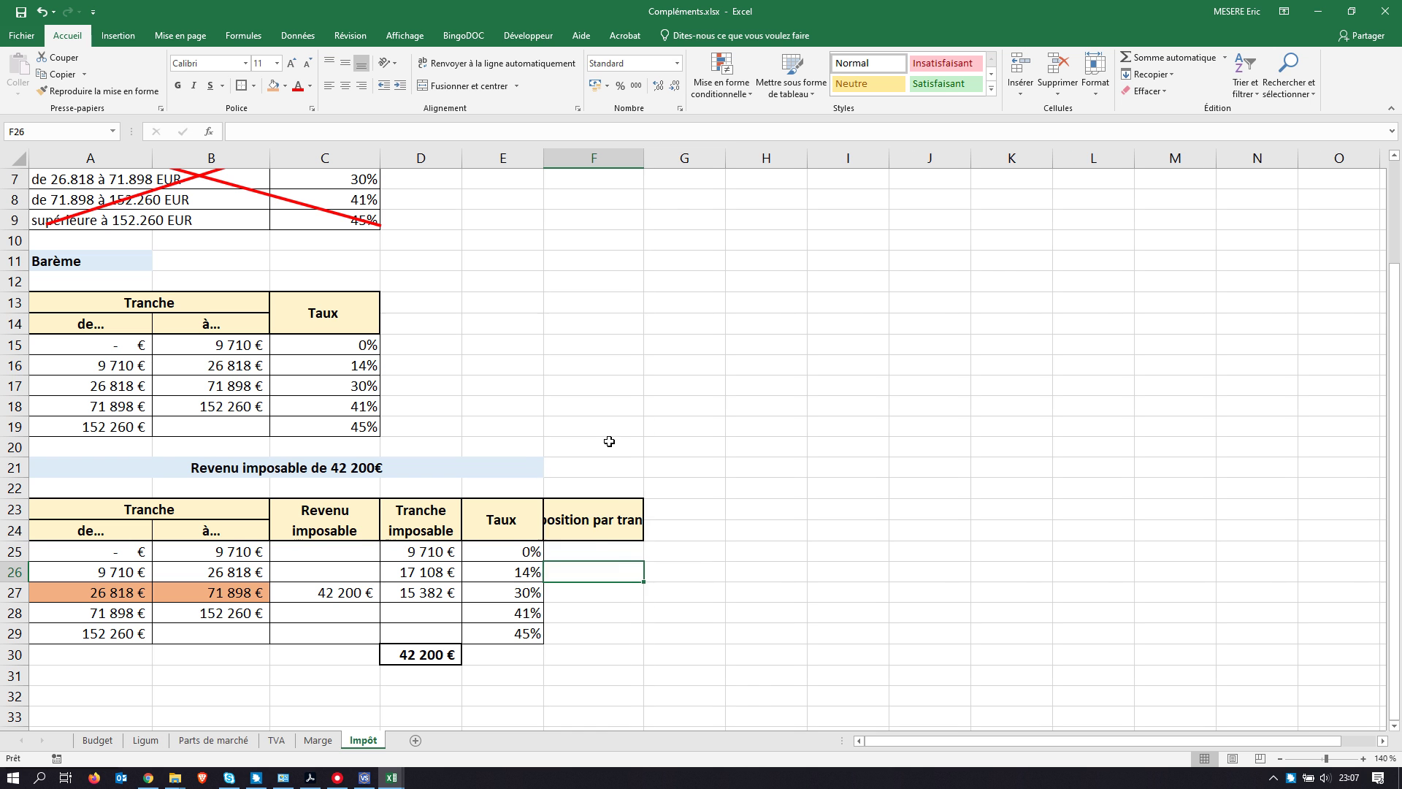
click(593, 519)
click(508, 69)
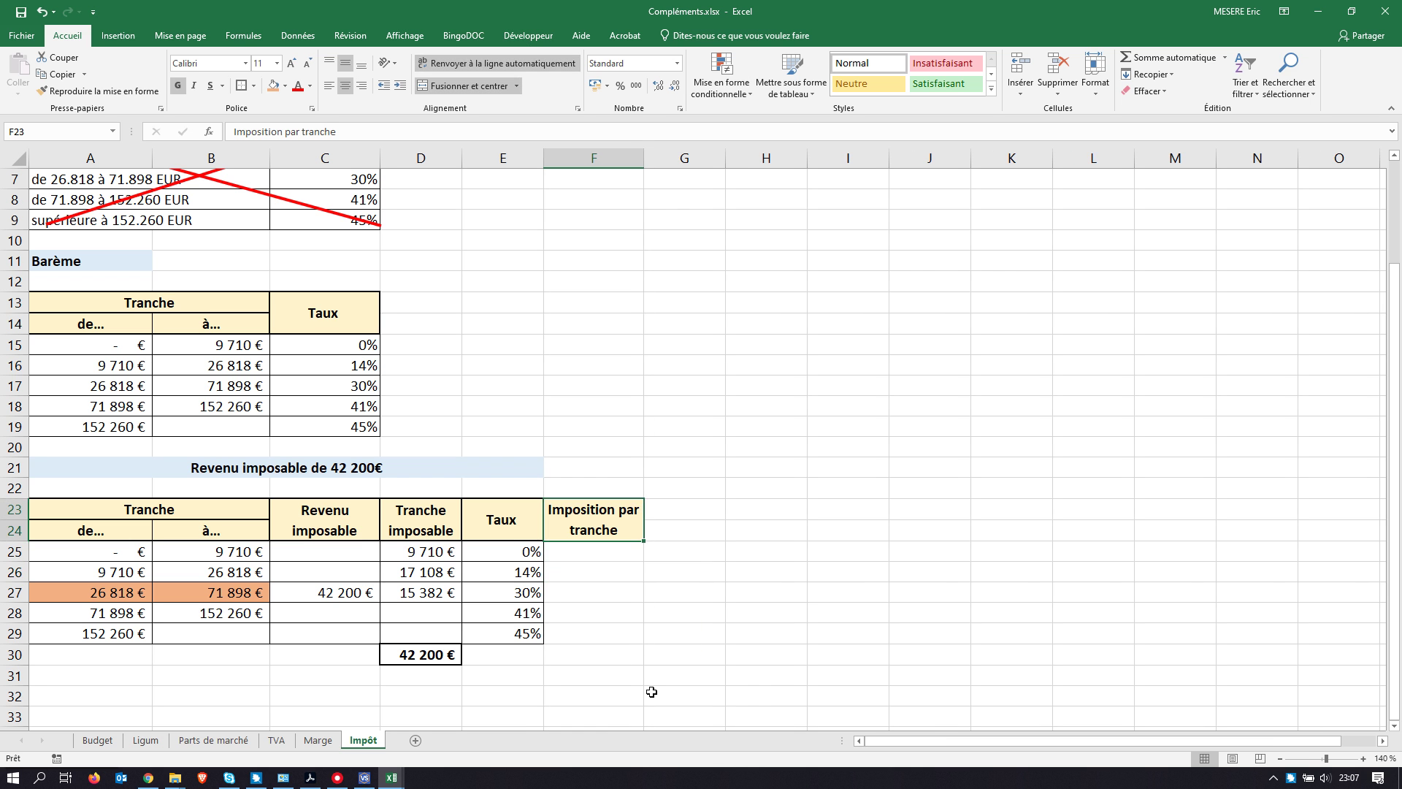
Step: Apply all borders to the empty cells F25:F29 below the Imposition par tranche header
drag(650, 694, 657, 675)
drag(592, 551, 584, 632)
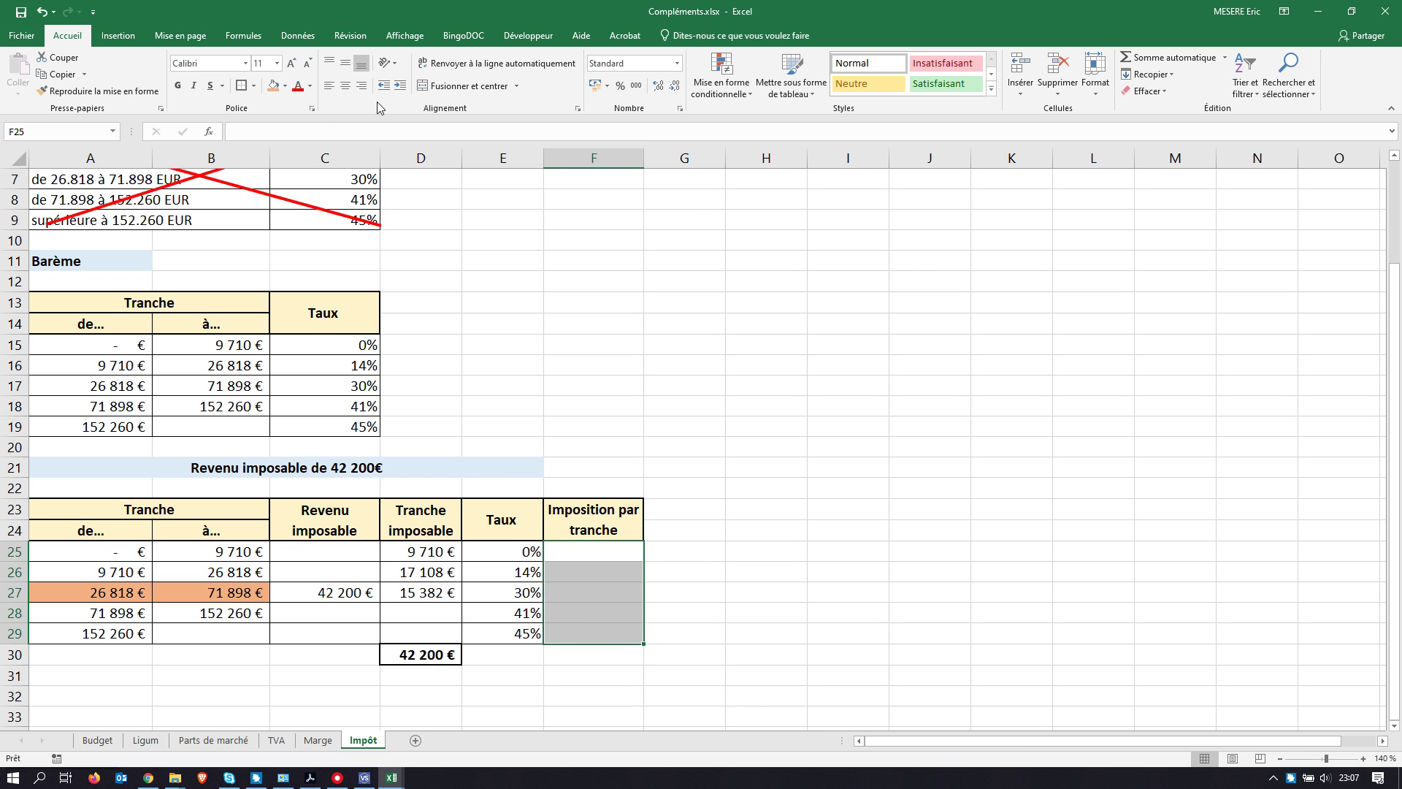
click(254, 86)
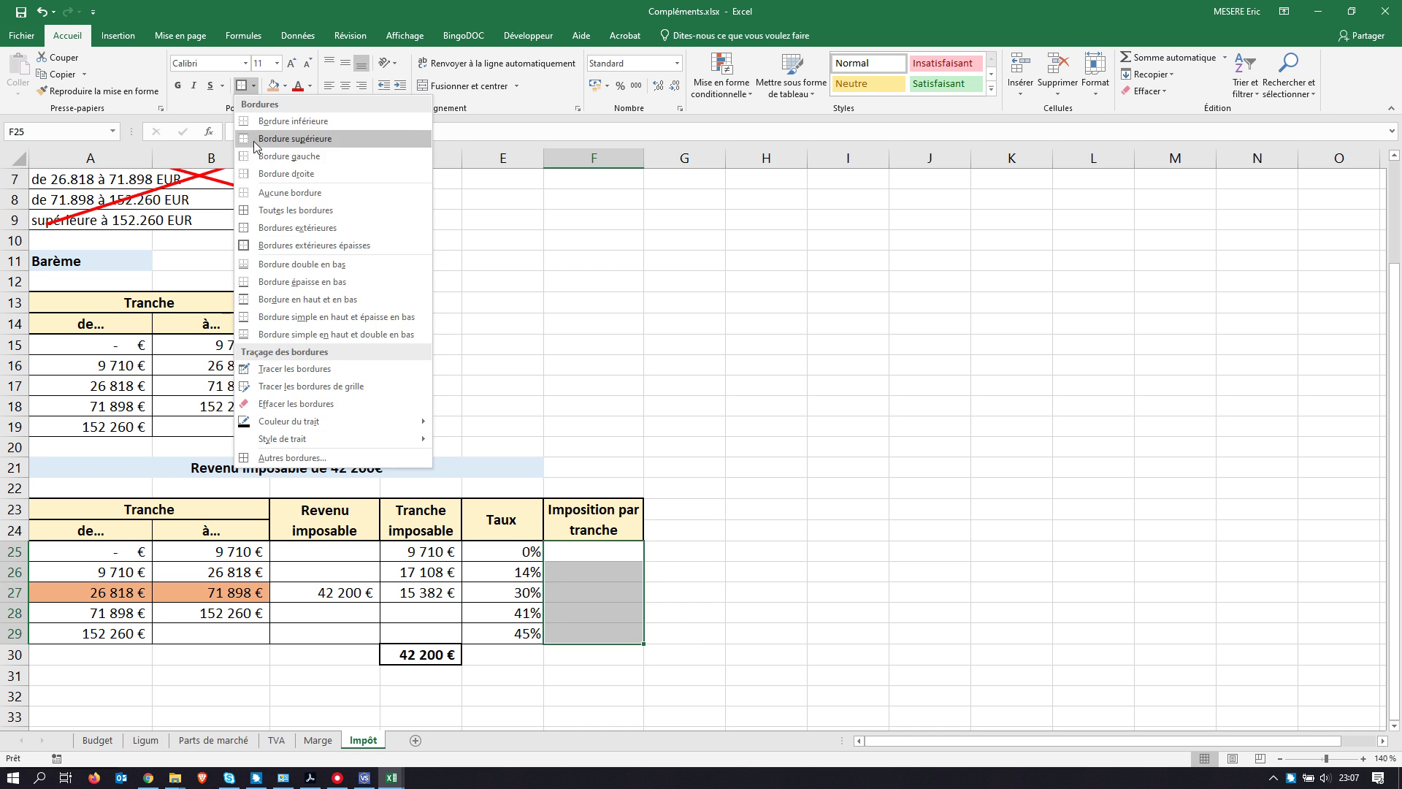
click(252, 209)
click(621, 592)
Step: Calculate the first bracket's tax in F25 with =D25*E25
click(595, 548)
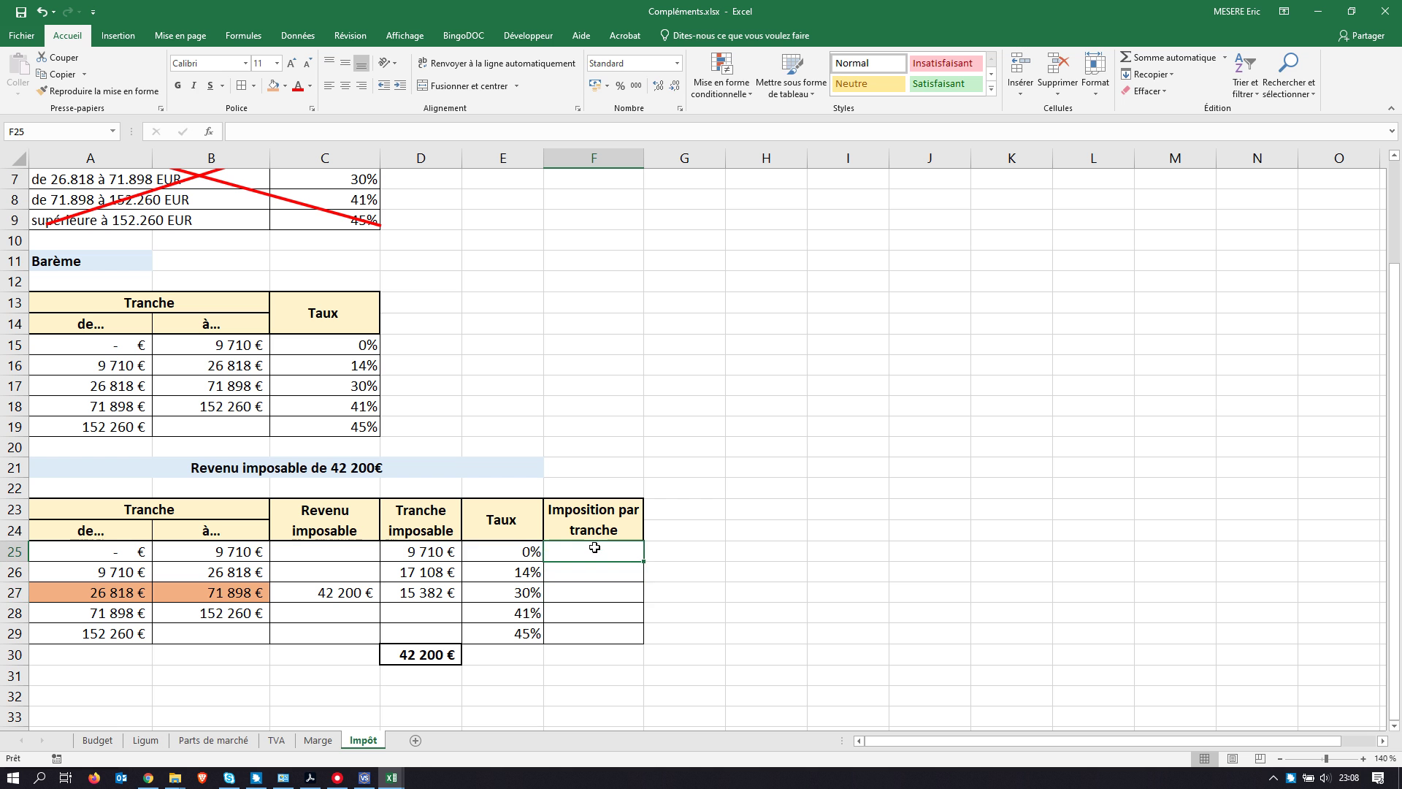
text(=)
click(444, 553)
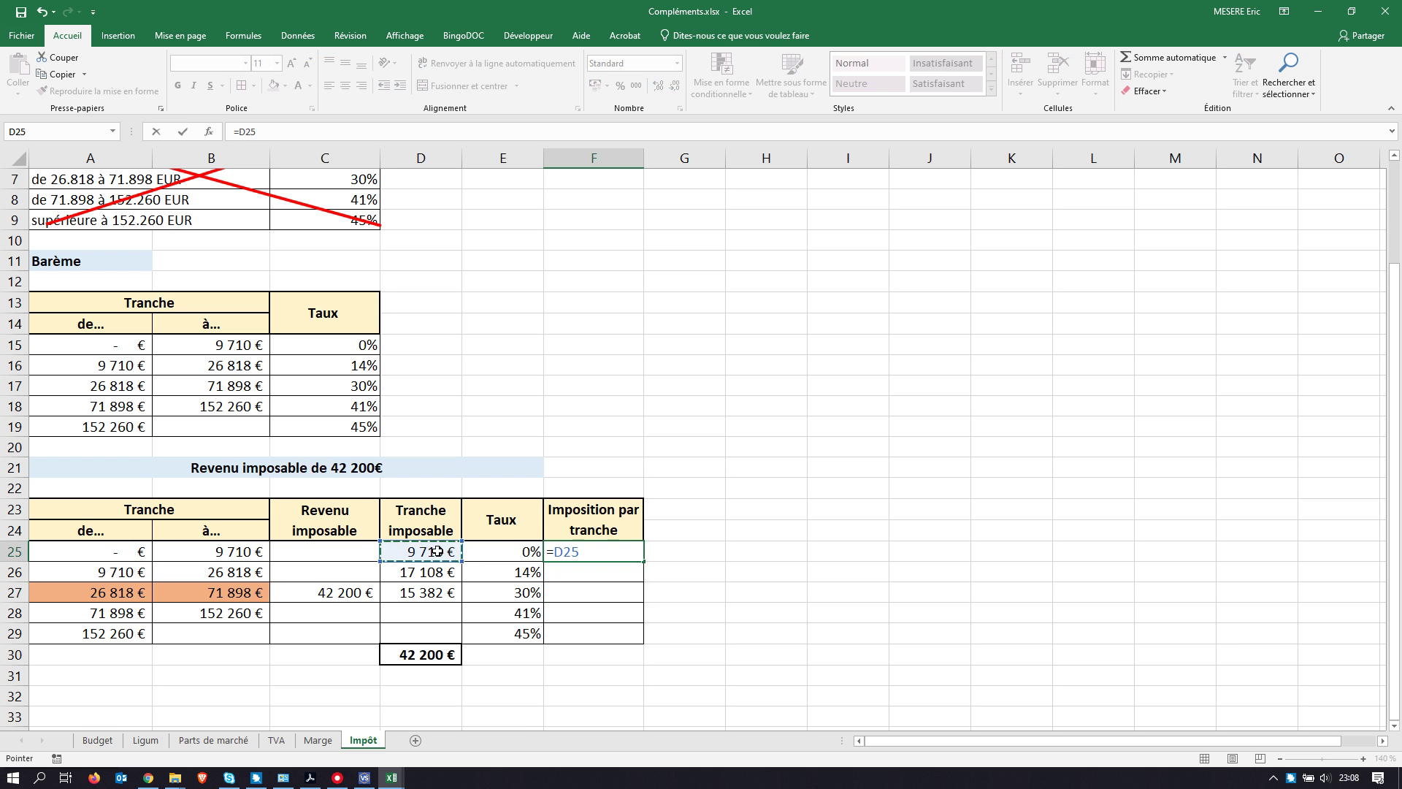
text(*)
click(509, 555)
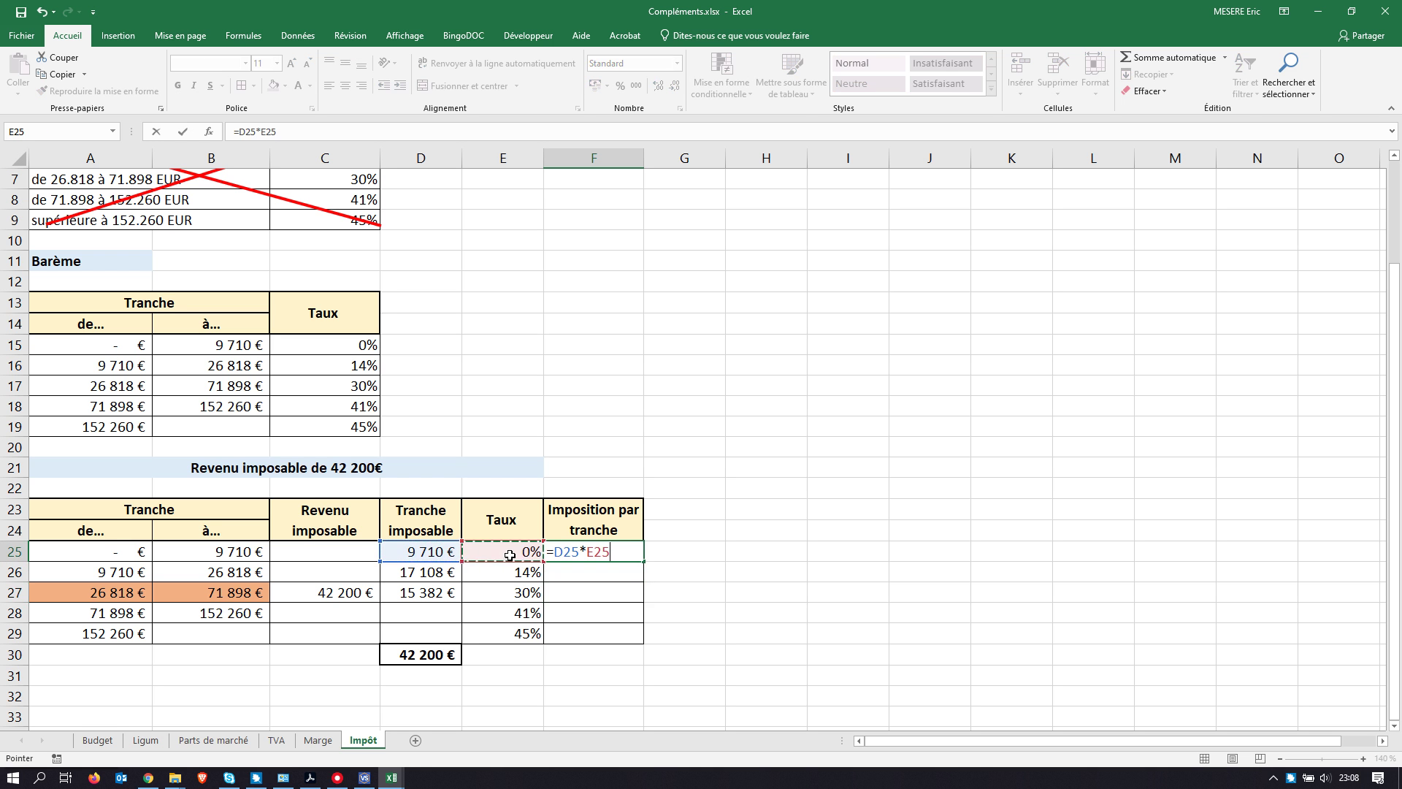
key(Return)
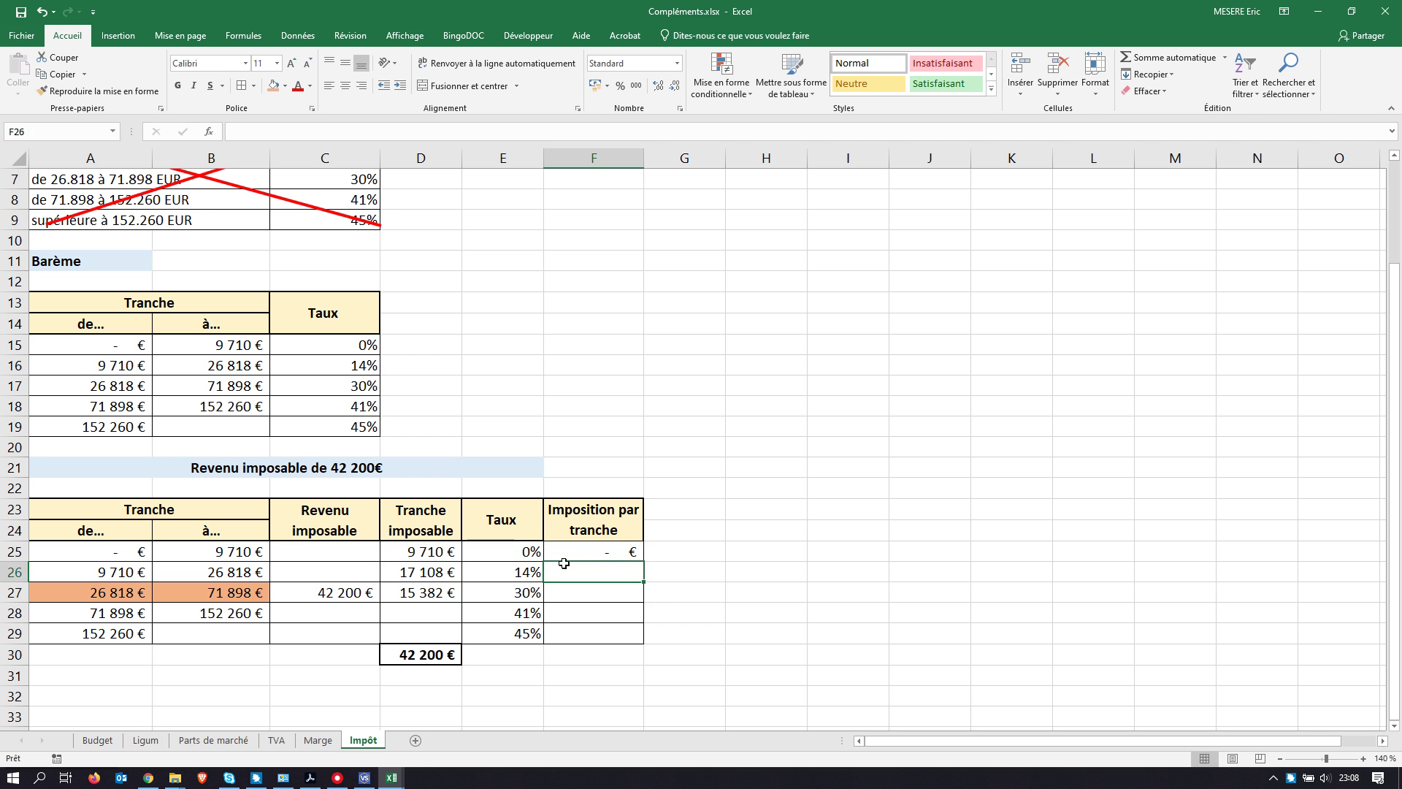
Step: Calculate the second bracket's tax in F26 by multiplying its taxable portion D26 by its rate E26
text(=)
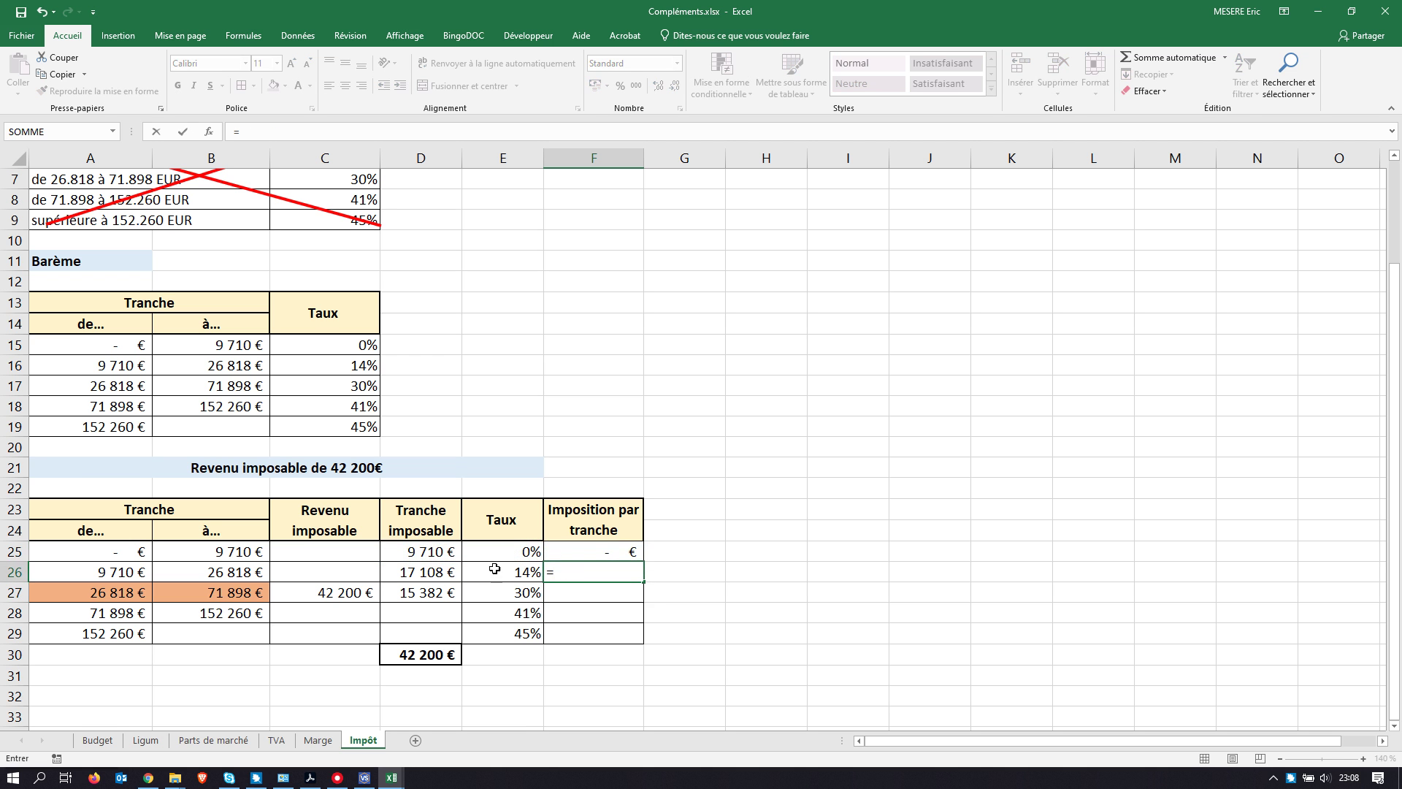
click(432, 571)
text(*)
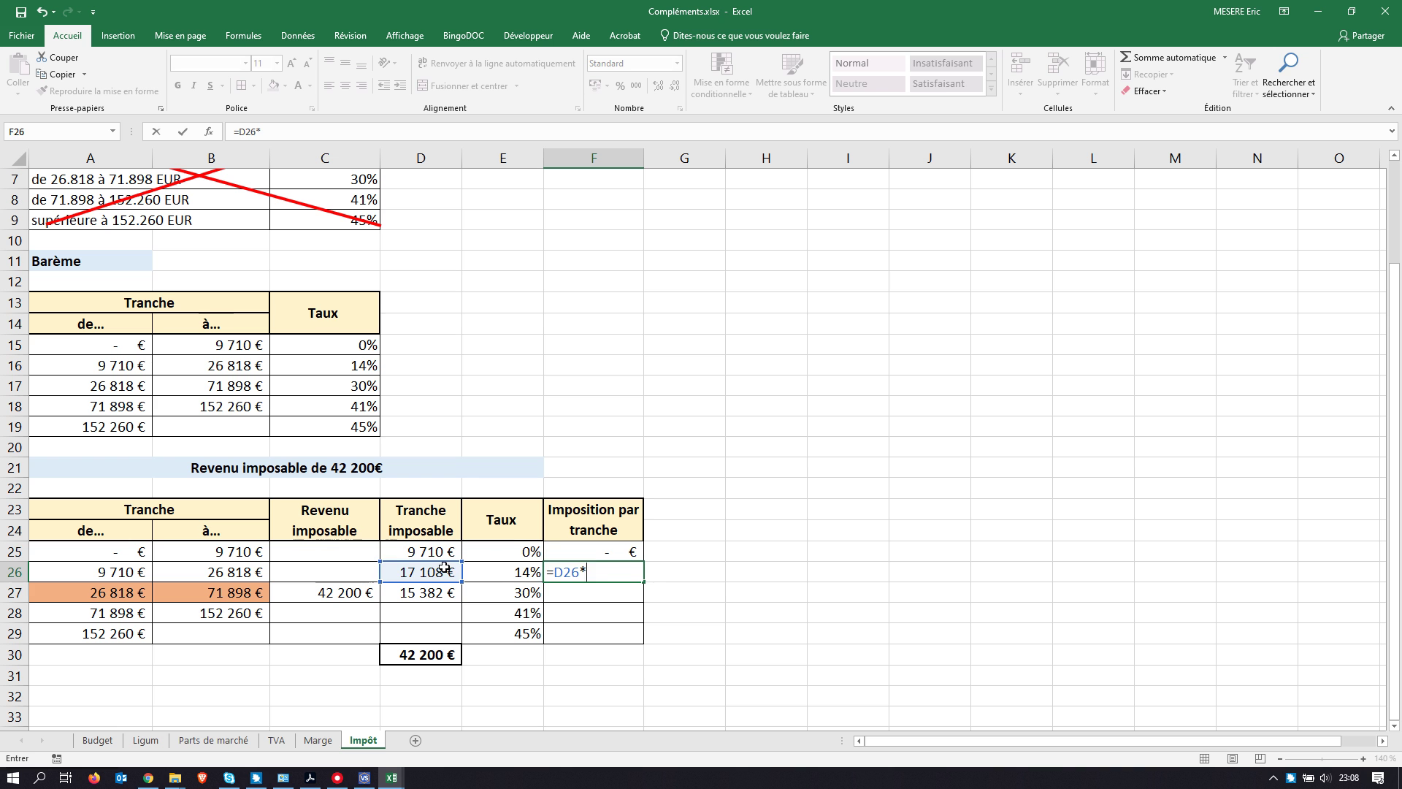
click(502, 572)
key(Return)
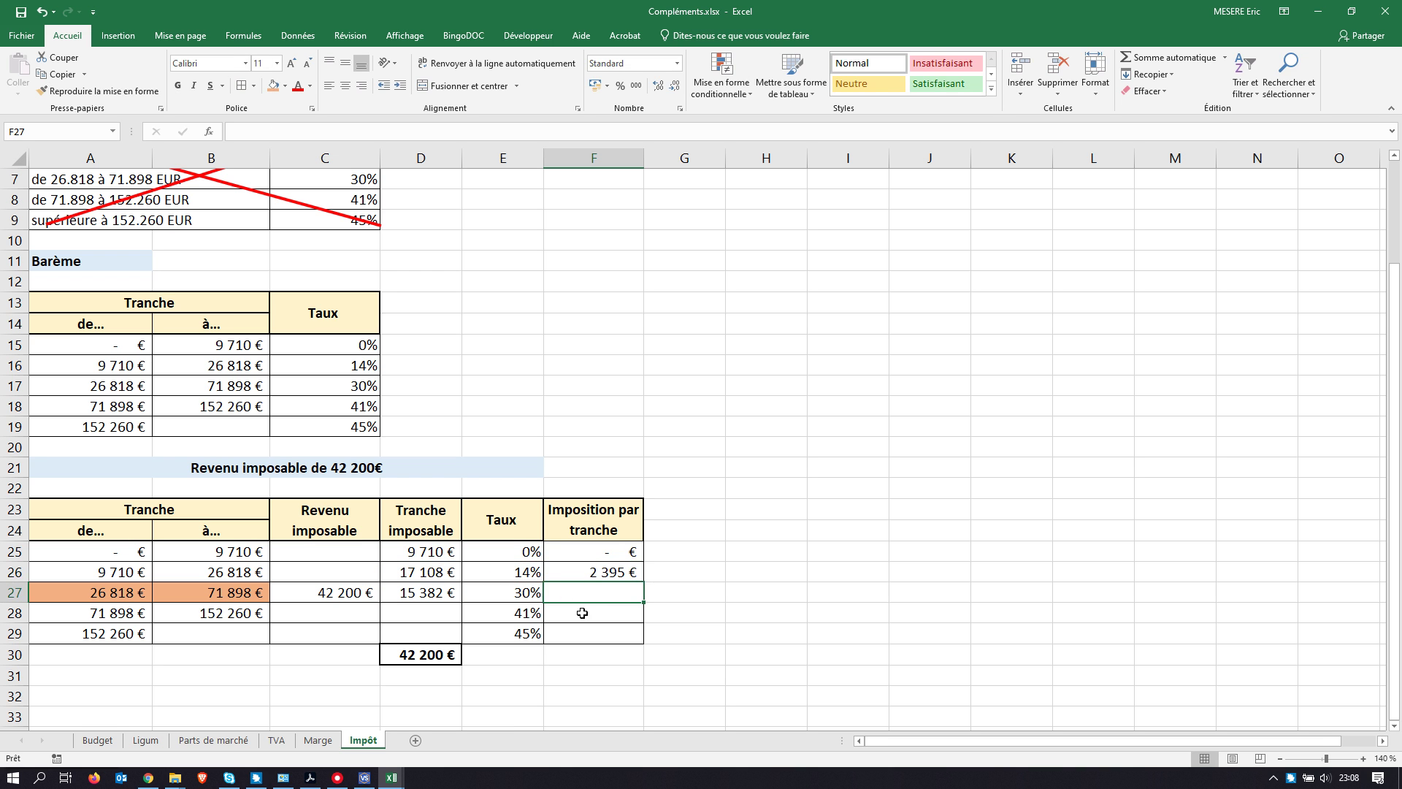
Step: Calculate the highlighted bracket's tax in F27 by multiplying its taxable portion D27 by its rate E27
text(=)
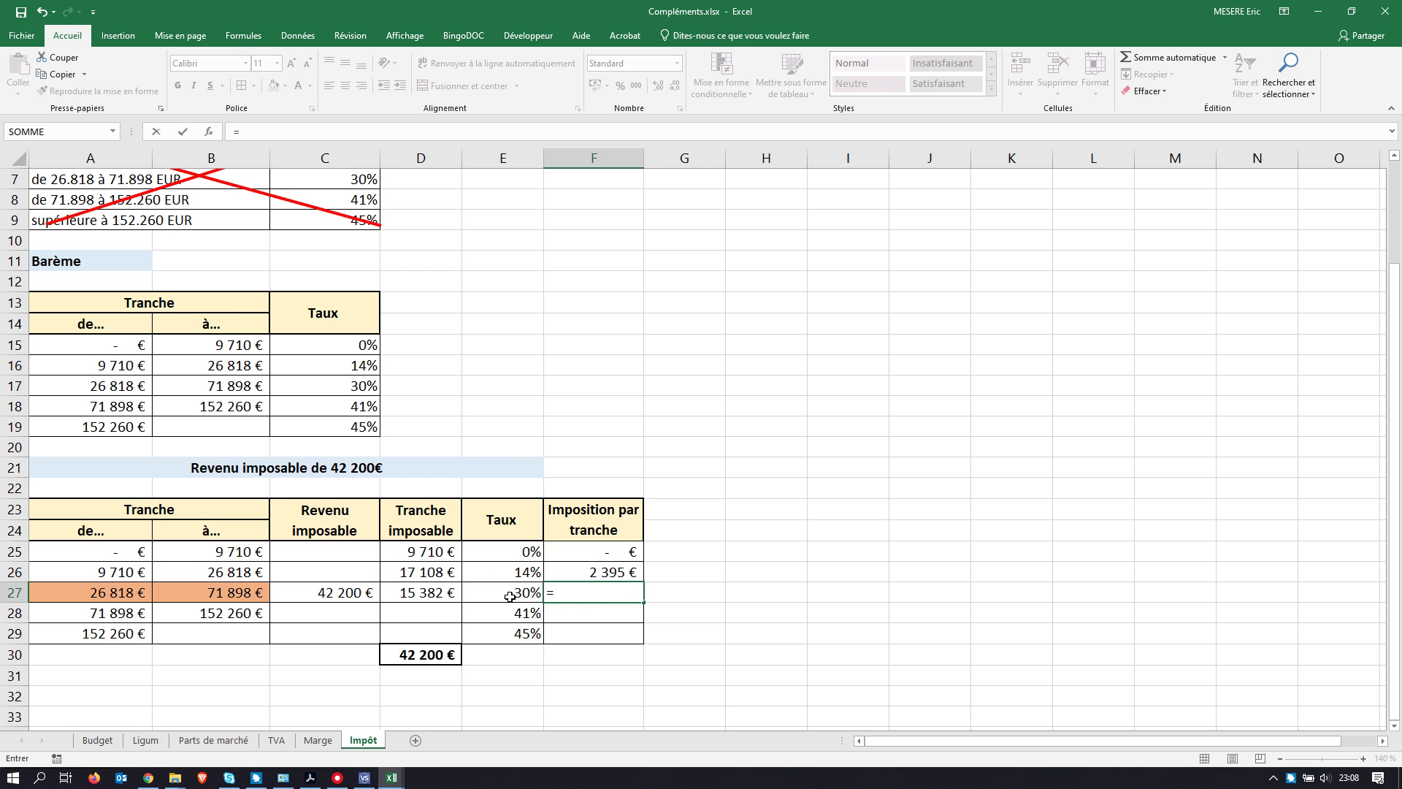
click(408, 595)
text(*)
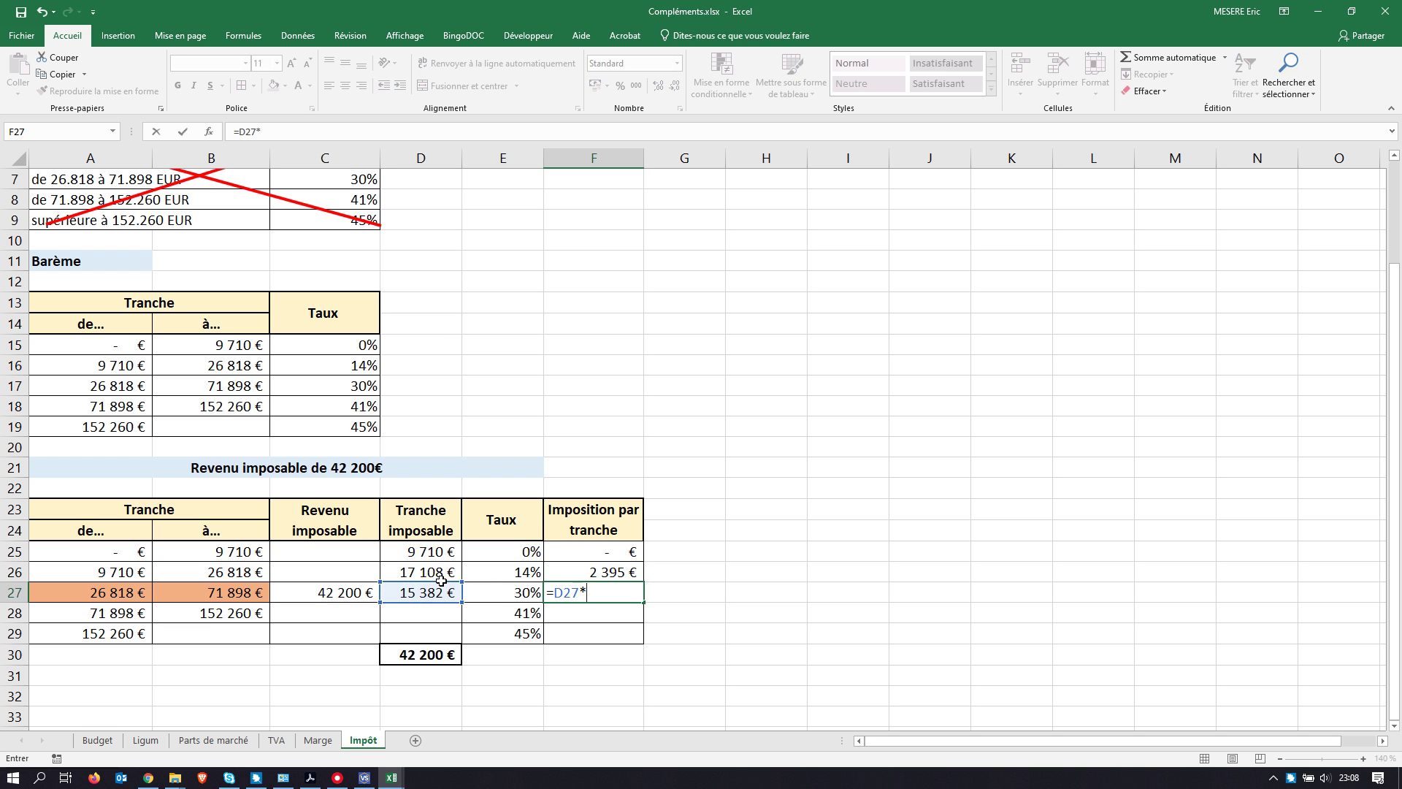
click(515, 594)
key(Return)
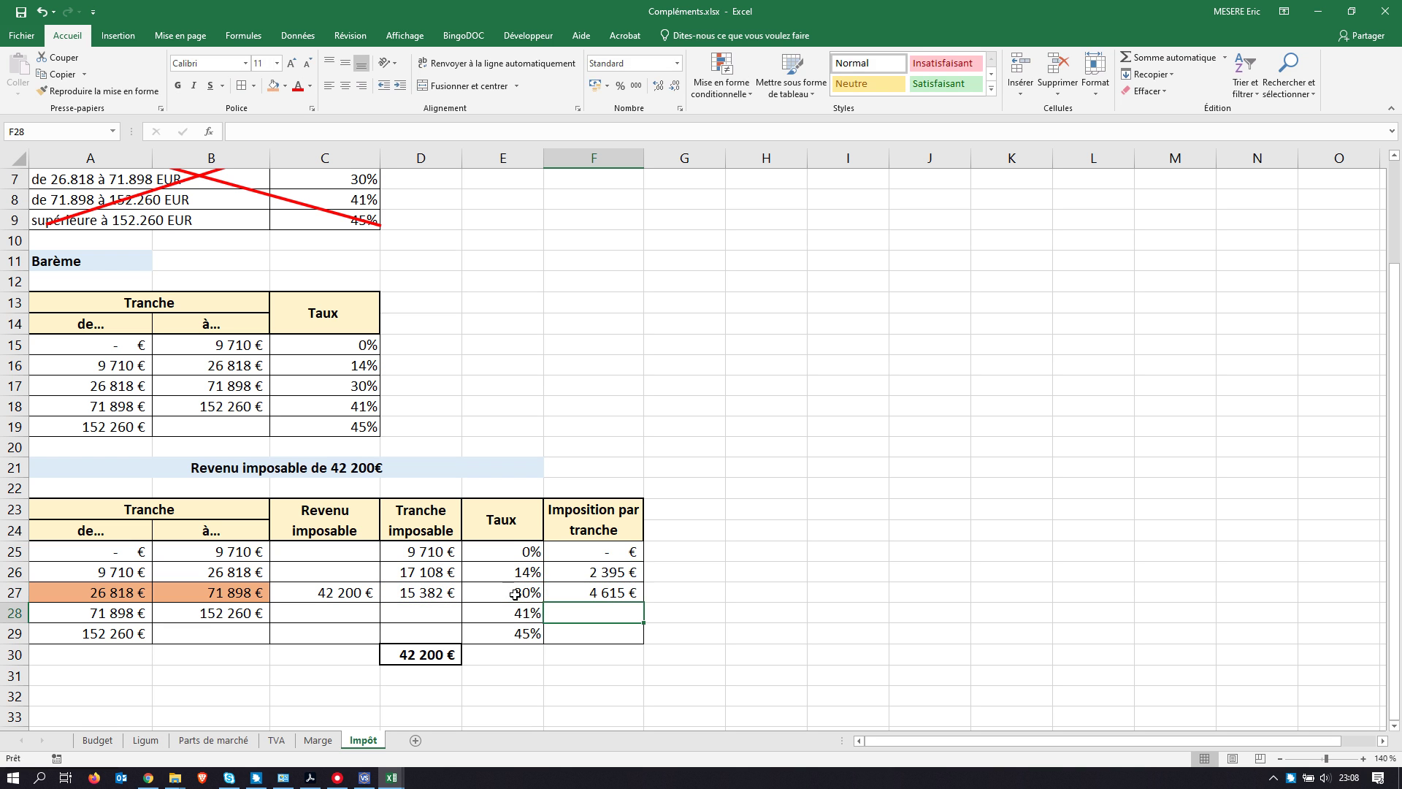
Step: Apply a thick outside border to cell F30 below the Imposition par tranche column
click(599, 655)
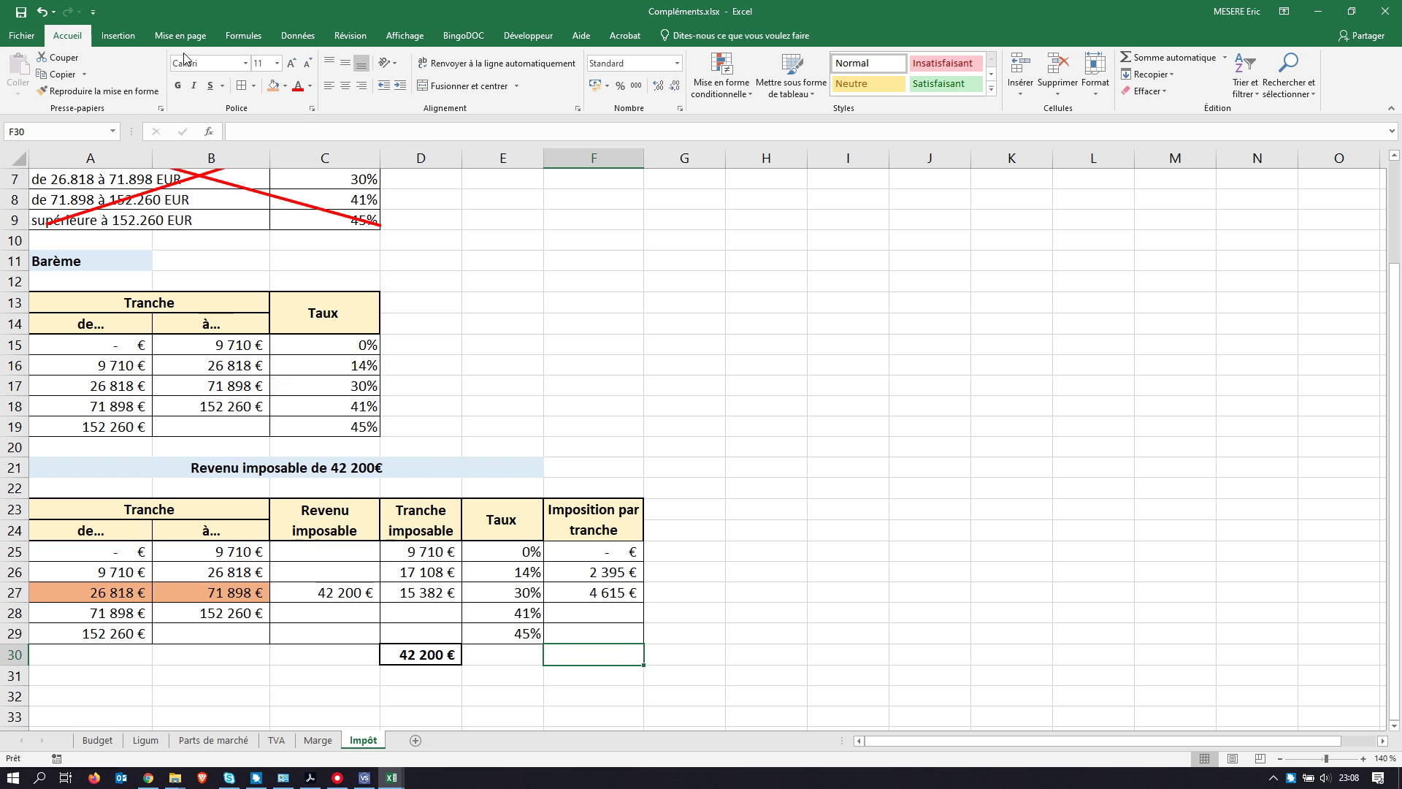
click(254, 88)
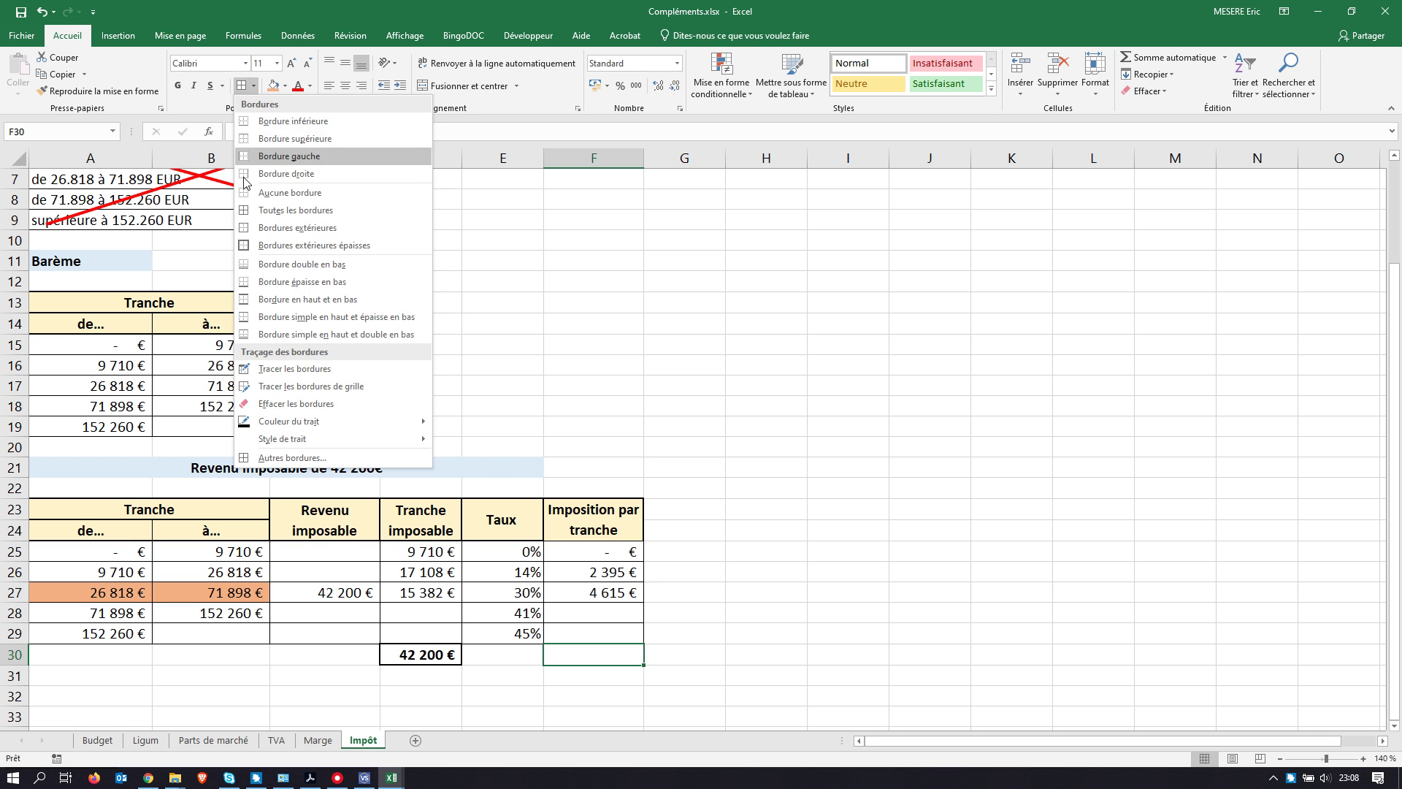
click(285, 257)
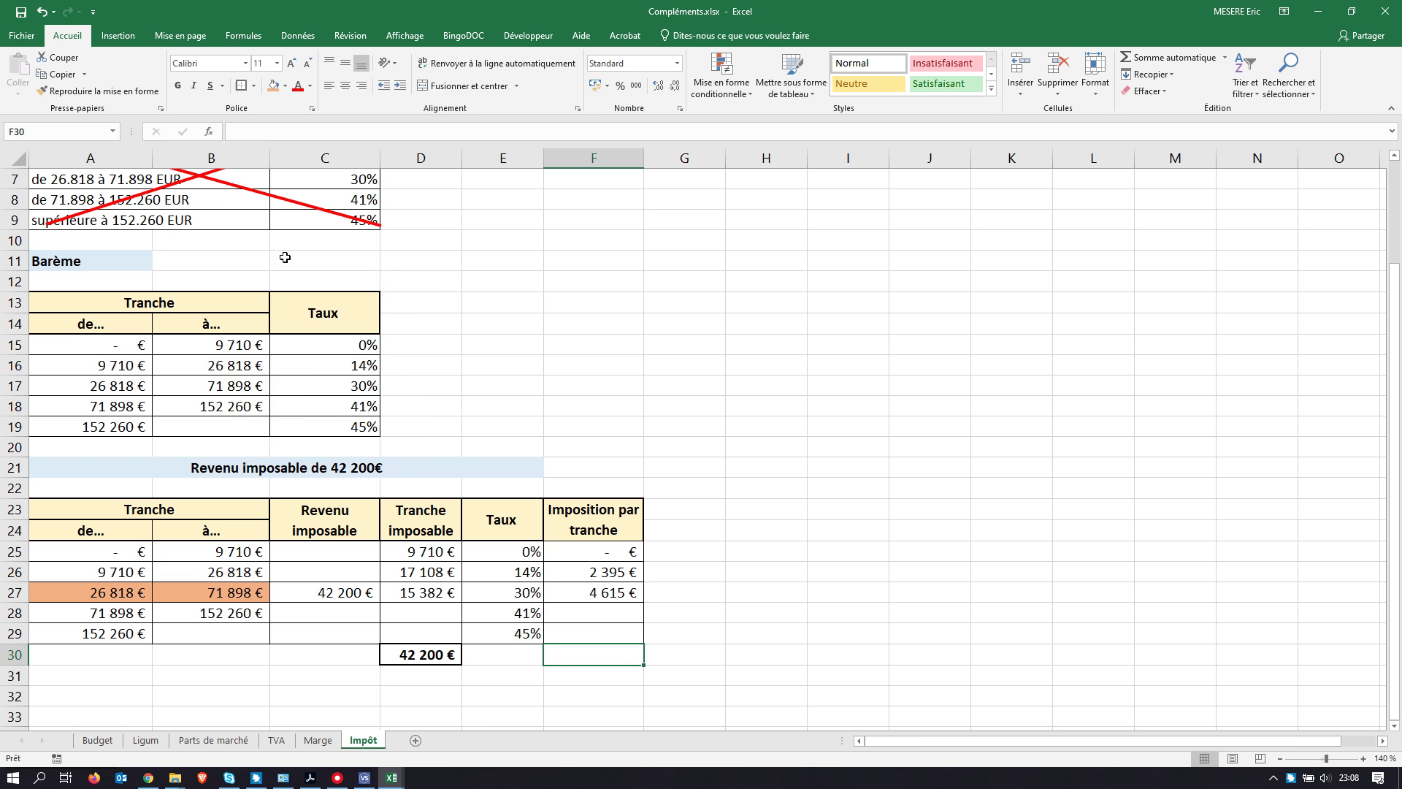
Step: Total the per-bracket tax amounts in F30 with an automatic sum and make the total bold
click(1158, 57)
key(Return)
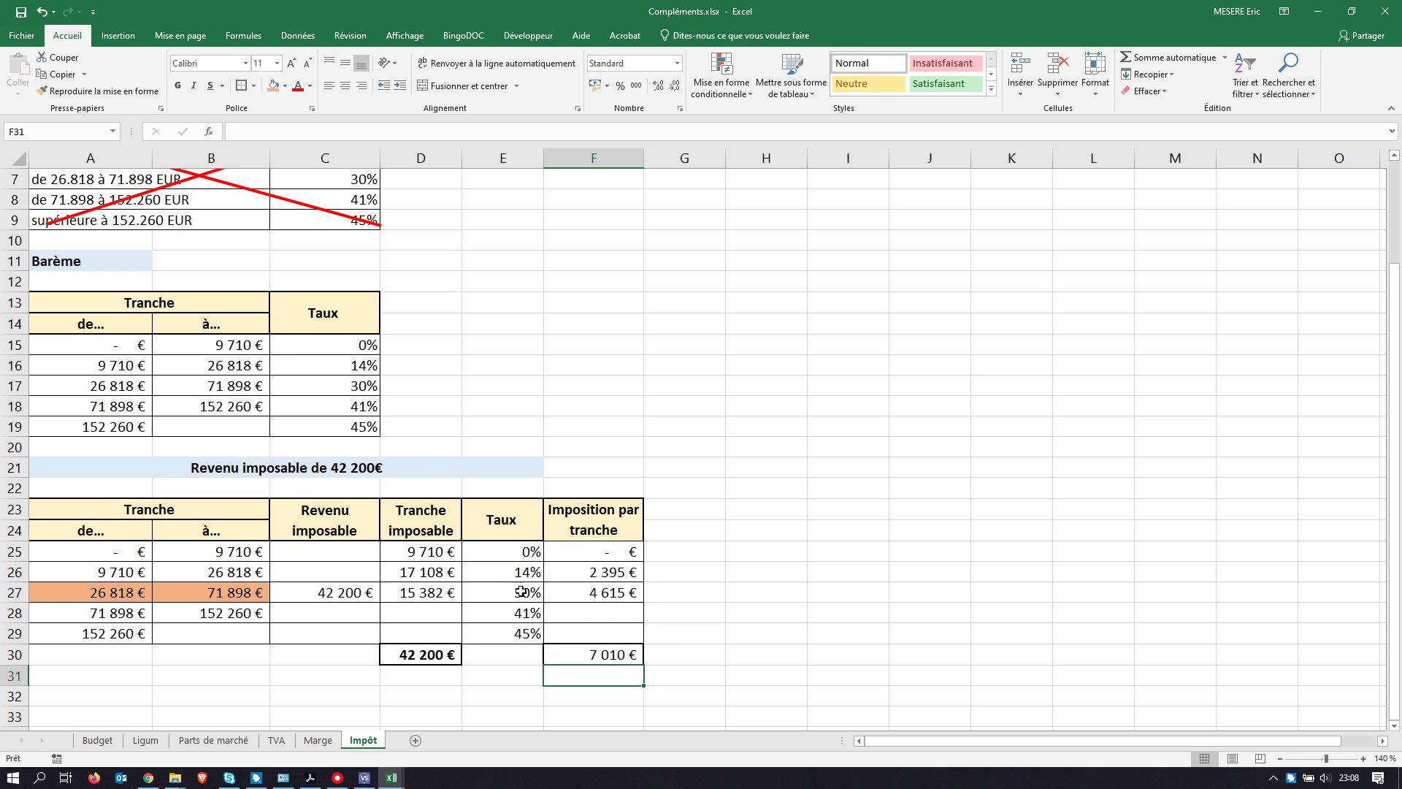
click(630, 653)
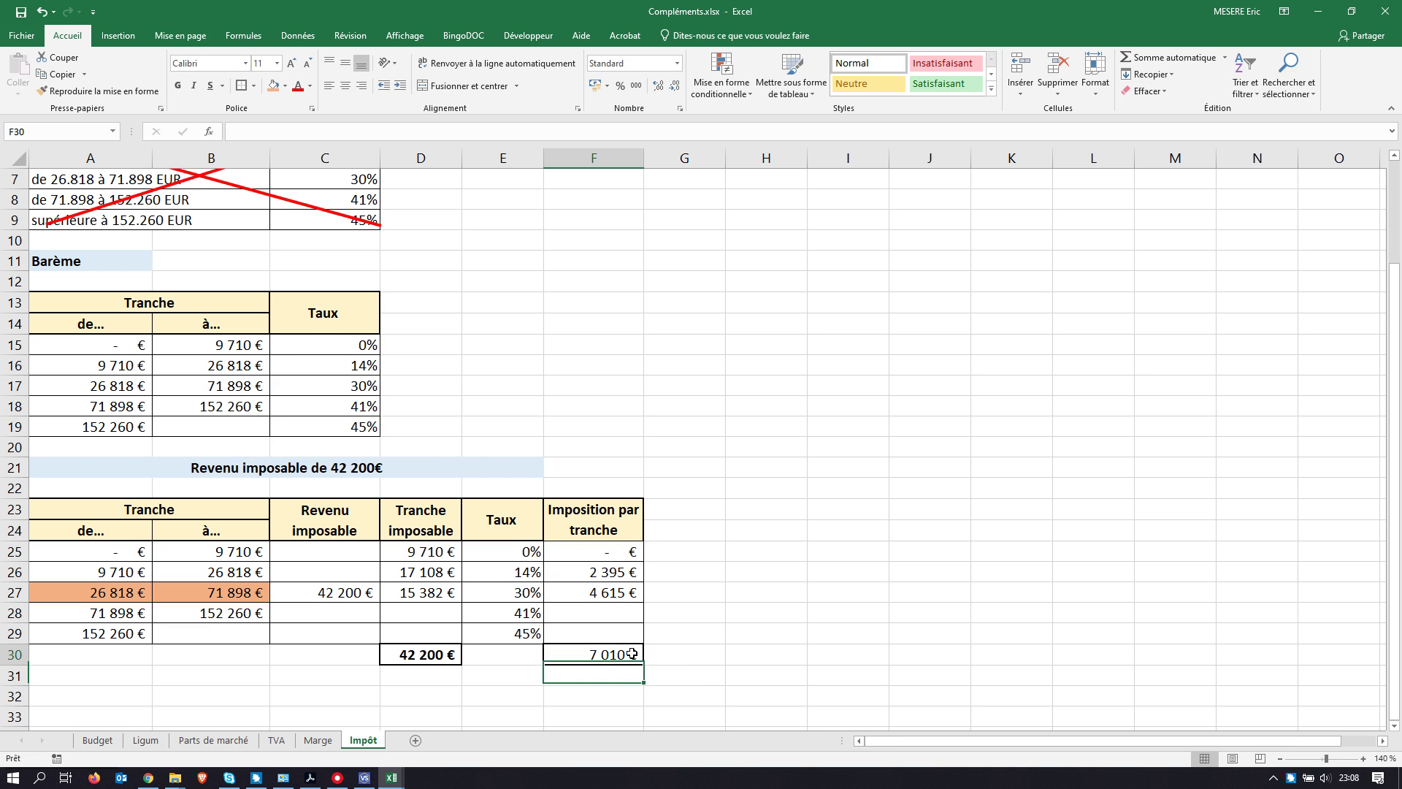
click(178, 89)
click(730, 524)
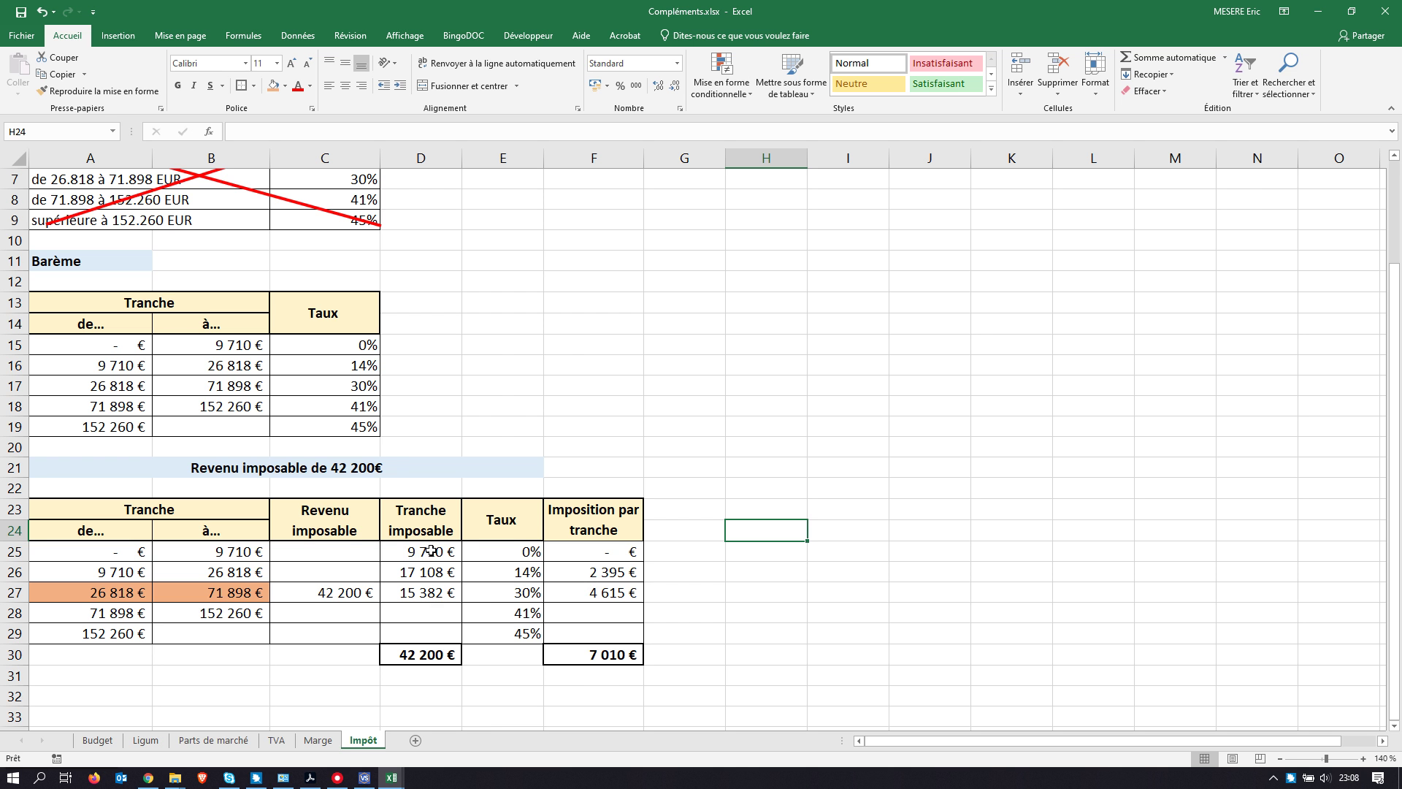
Step: Switch to 3_TVA et marges_TAF.pdf in Adobe Acrobat and read the instruction about the tax's weight relative to income
key(alt+Tab)
key(alt+Tab)
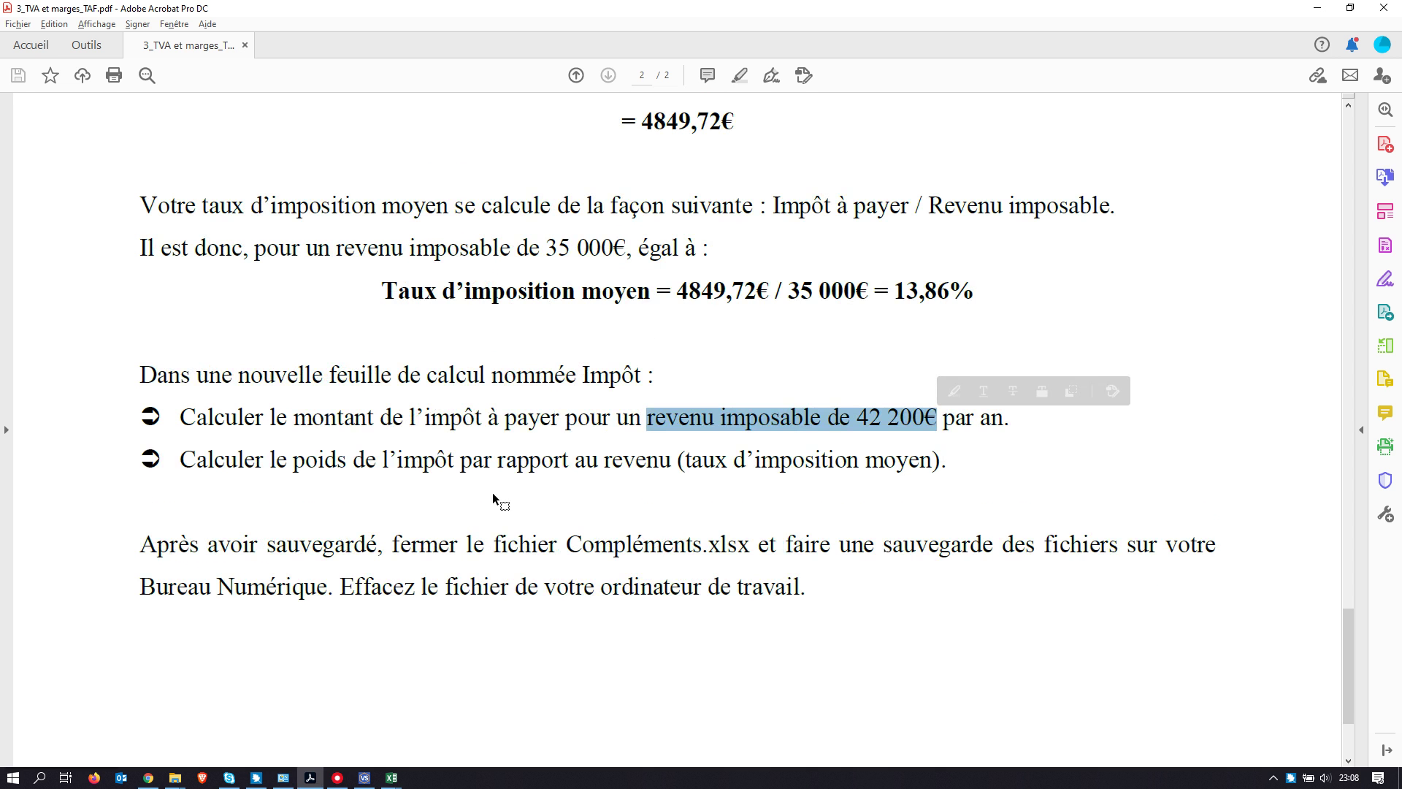
drag(181, 460, 345, 461)
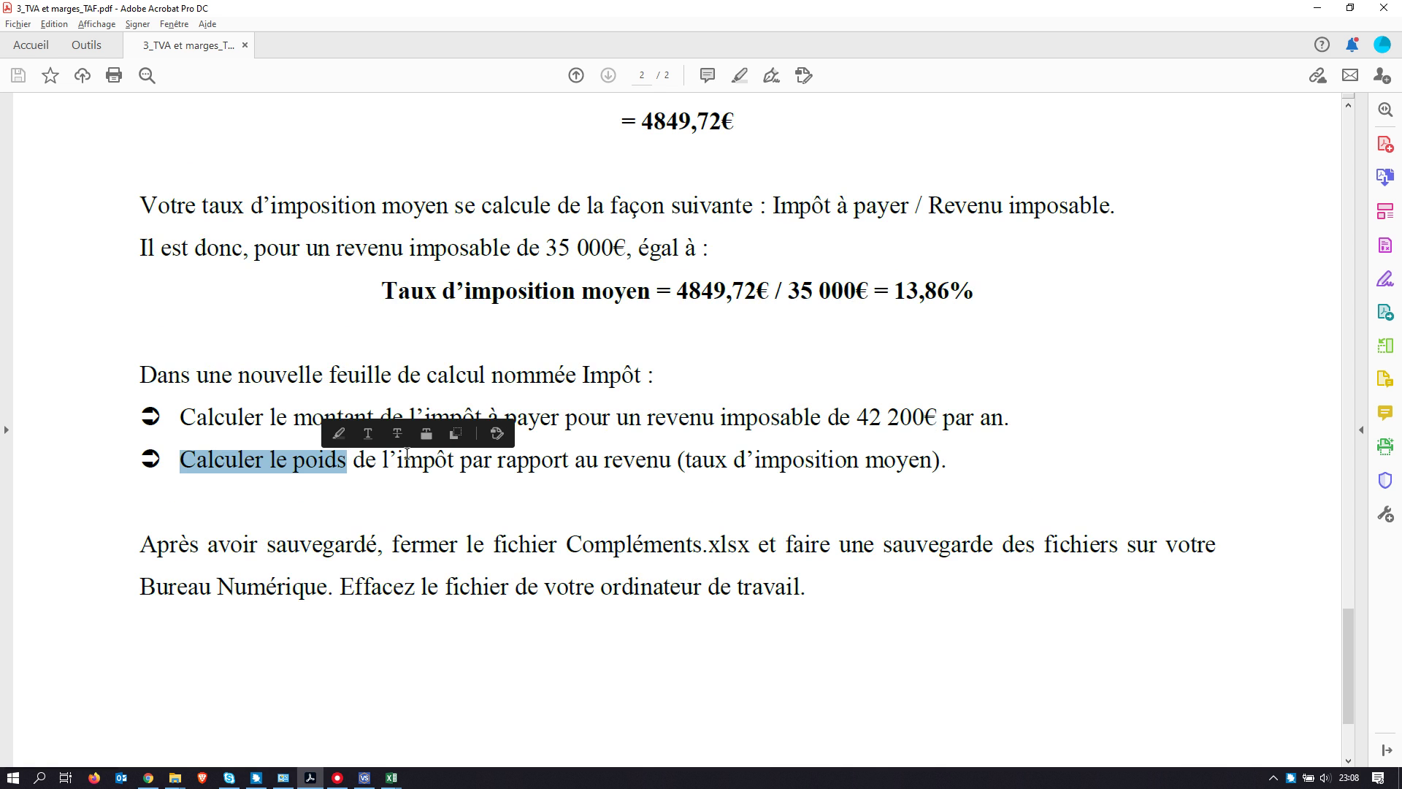
Step: Switch back to the Excel workbook and enter the label Poids de l'imposition in A32 below the table
click(391, 777)
scroll(581, 540, down, 2)
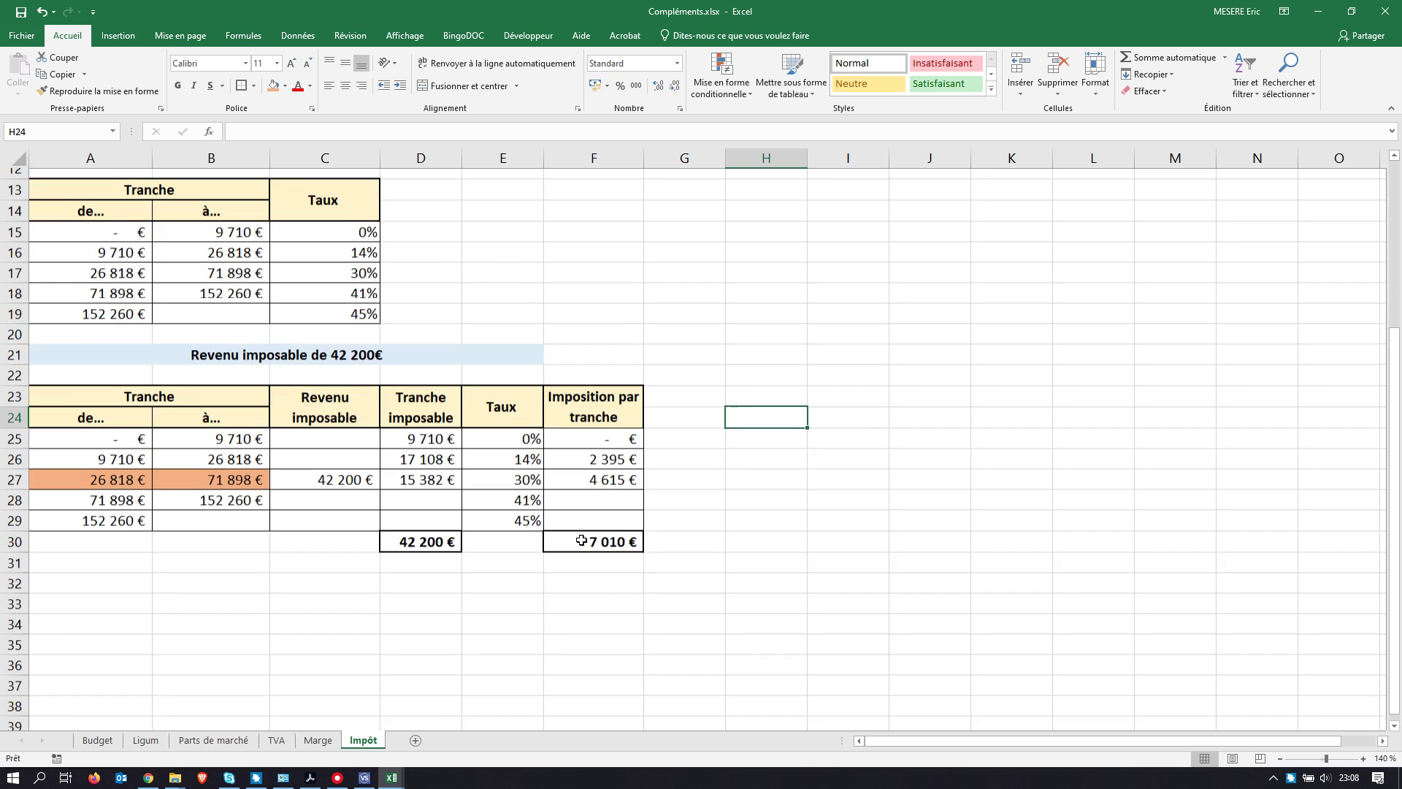
click(130, 571)
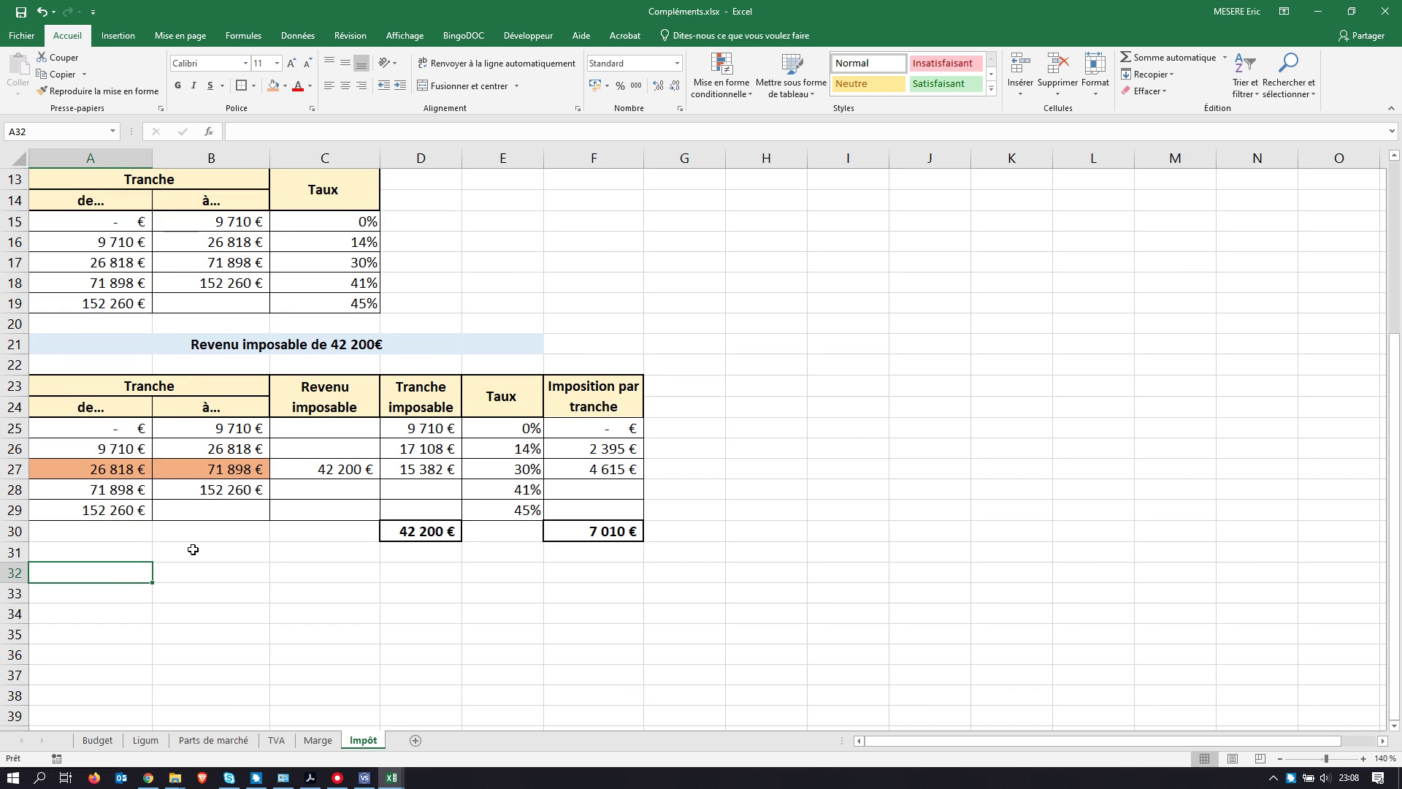
text(Poids)
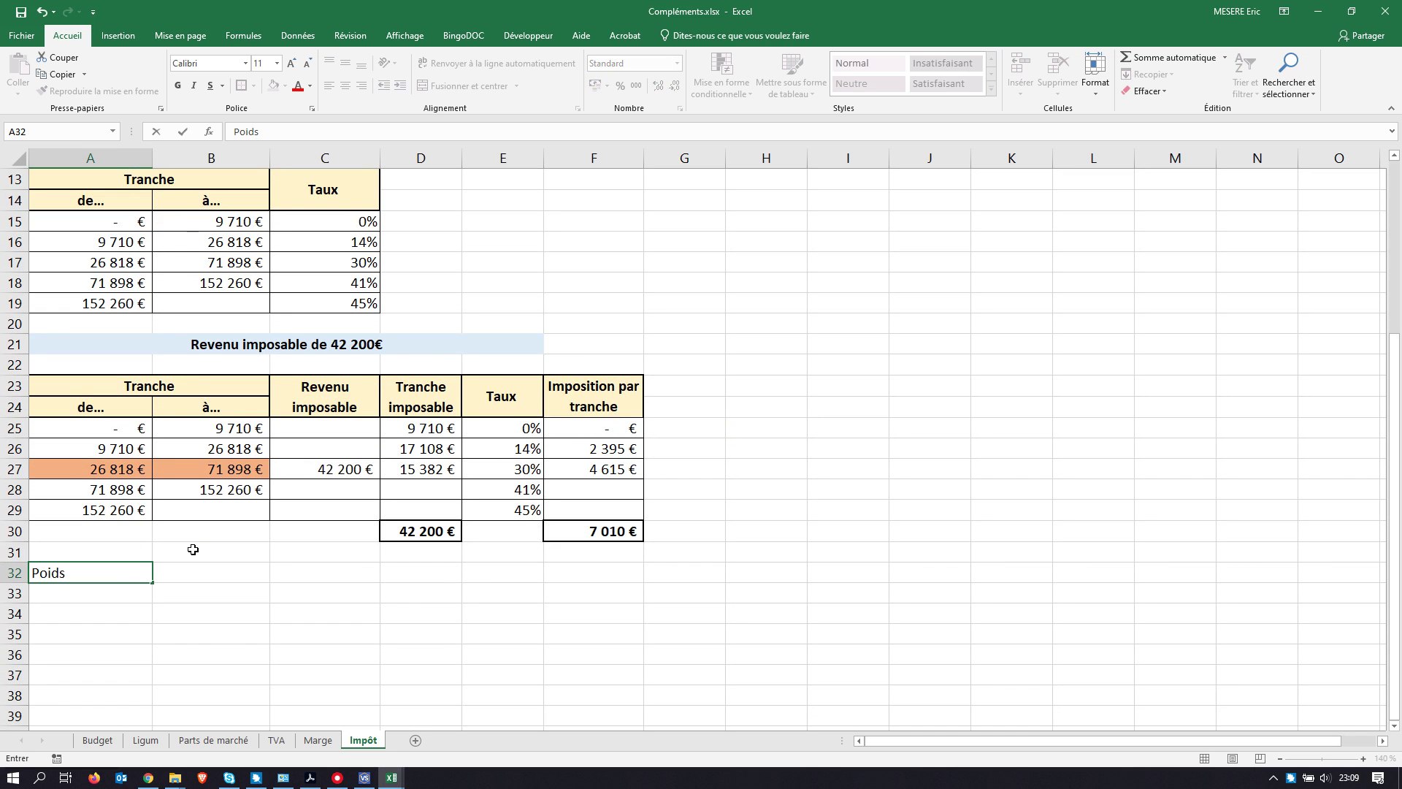
text( de l'impositio)
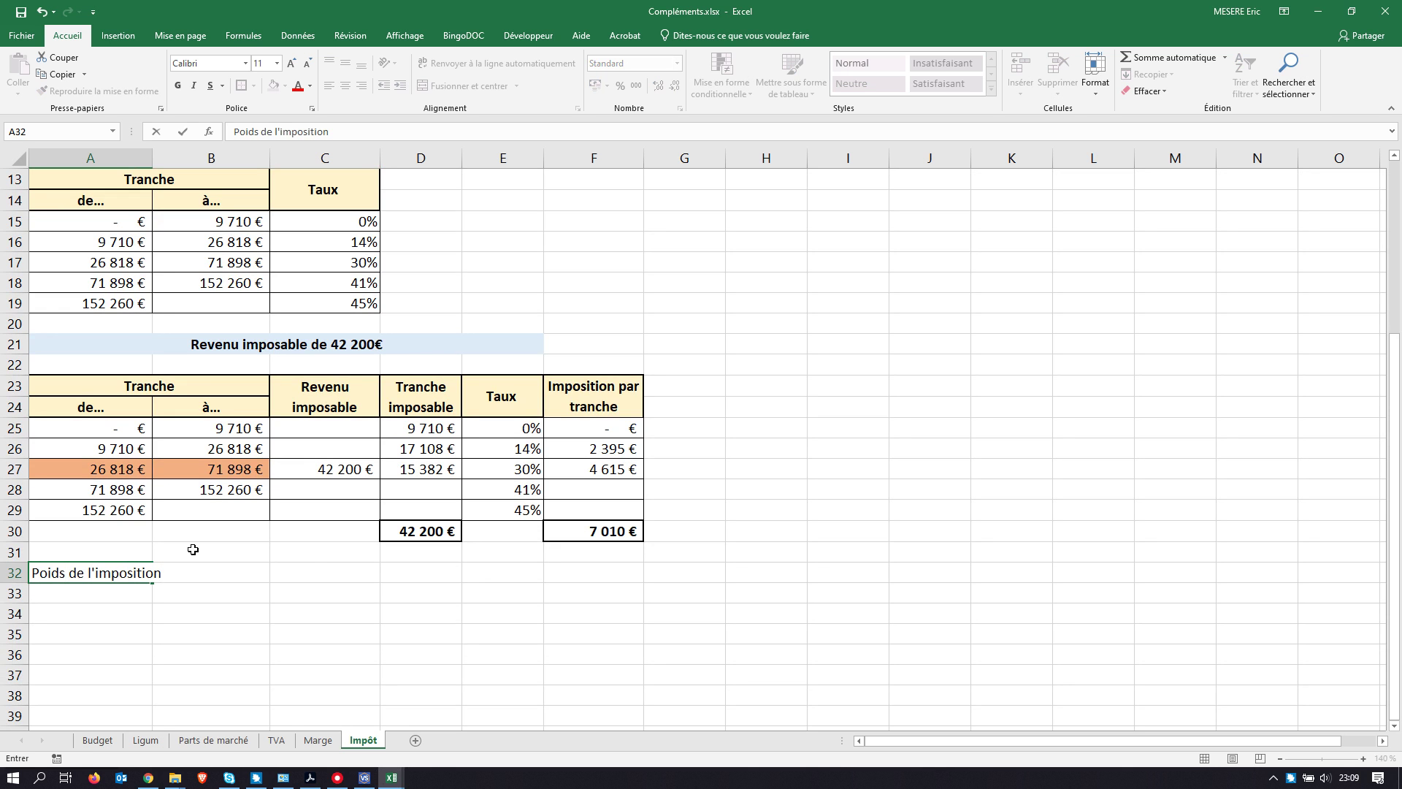
text(n)
click(175, 592)
Step: Merge A32:B32 and right-align the Poids de l'imposition label
drag(138, 576, 219, 575)
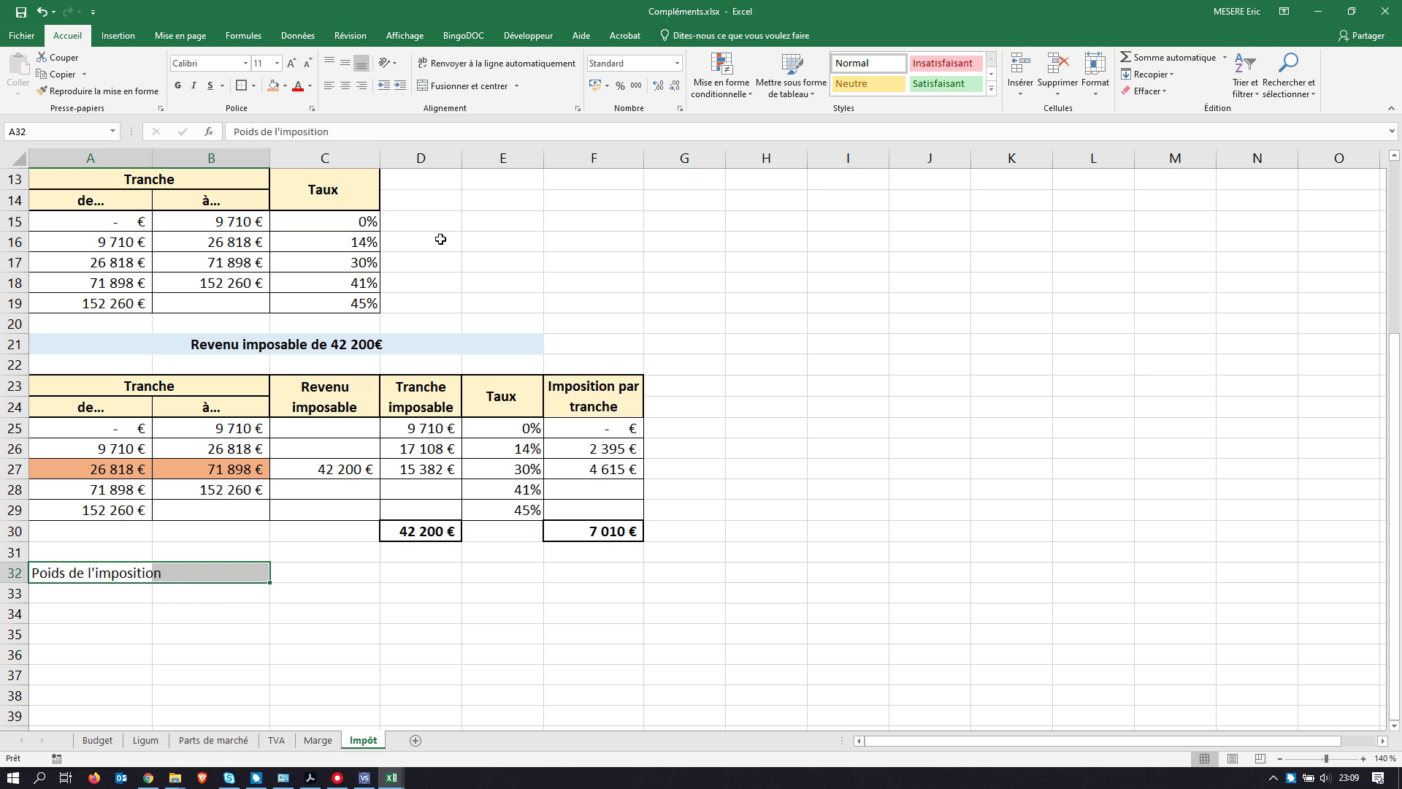
click(468, 85)
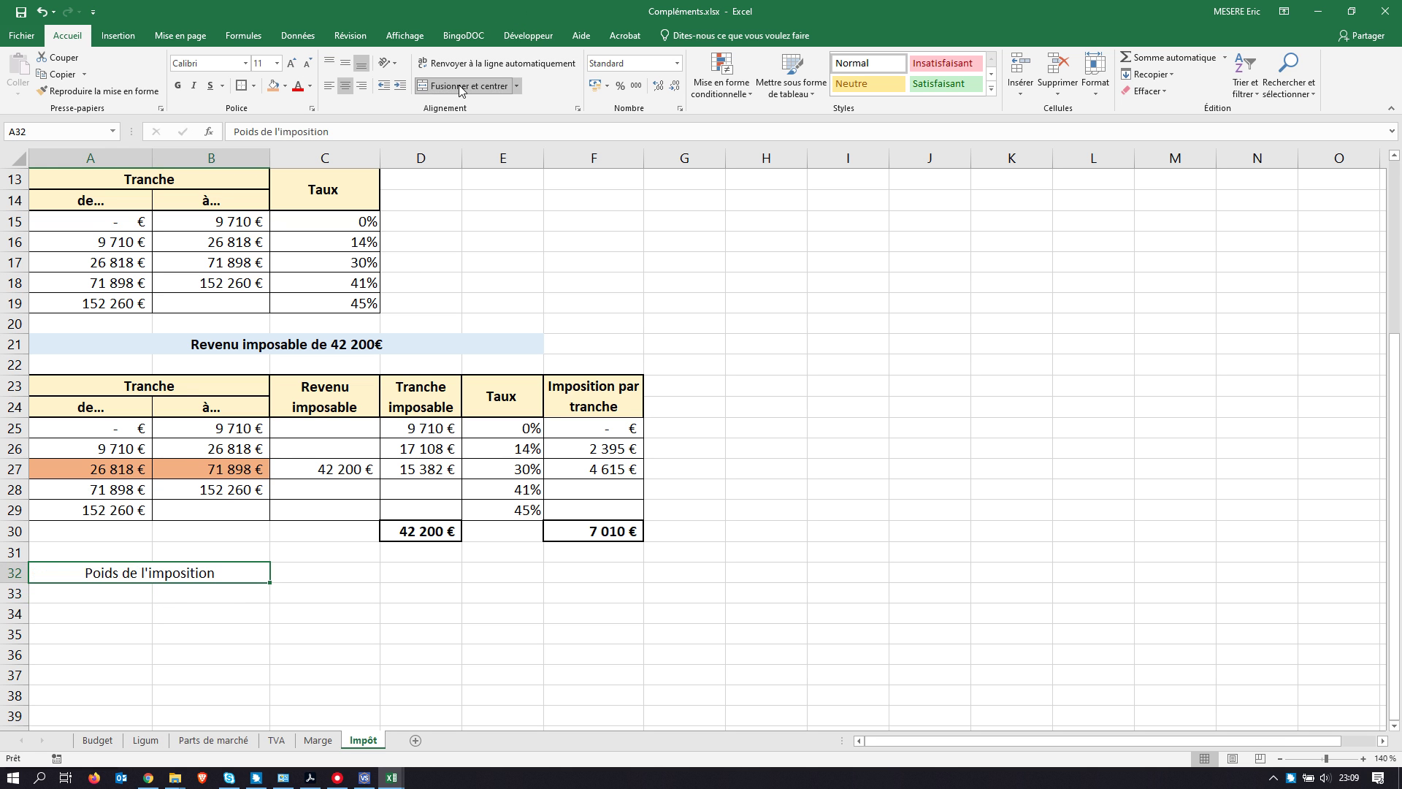
click(360, 86)
Step: Calculate the tax's weight in C32 by dividing the total tax by the taxable income with =F30/D30
click(356, 564)
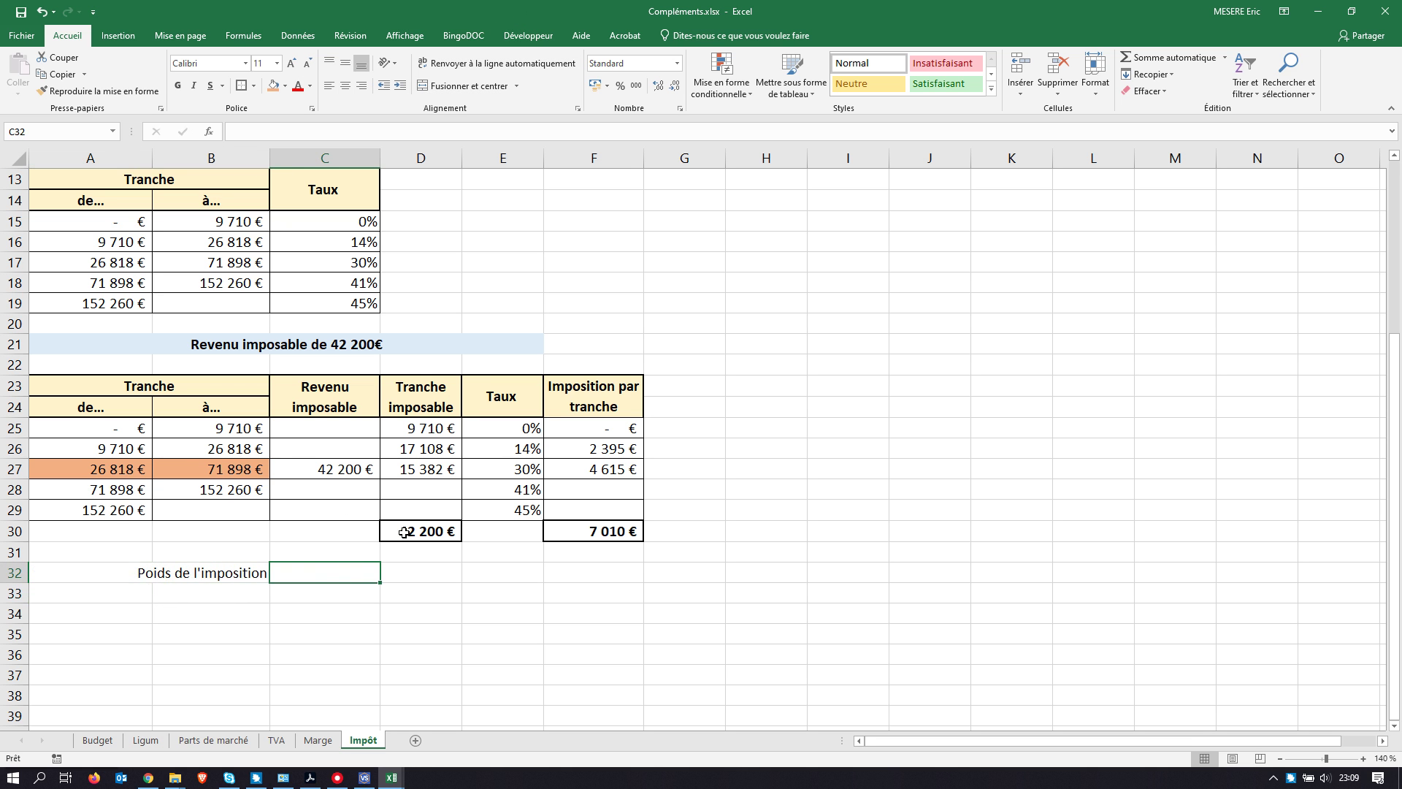
text(=)
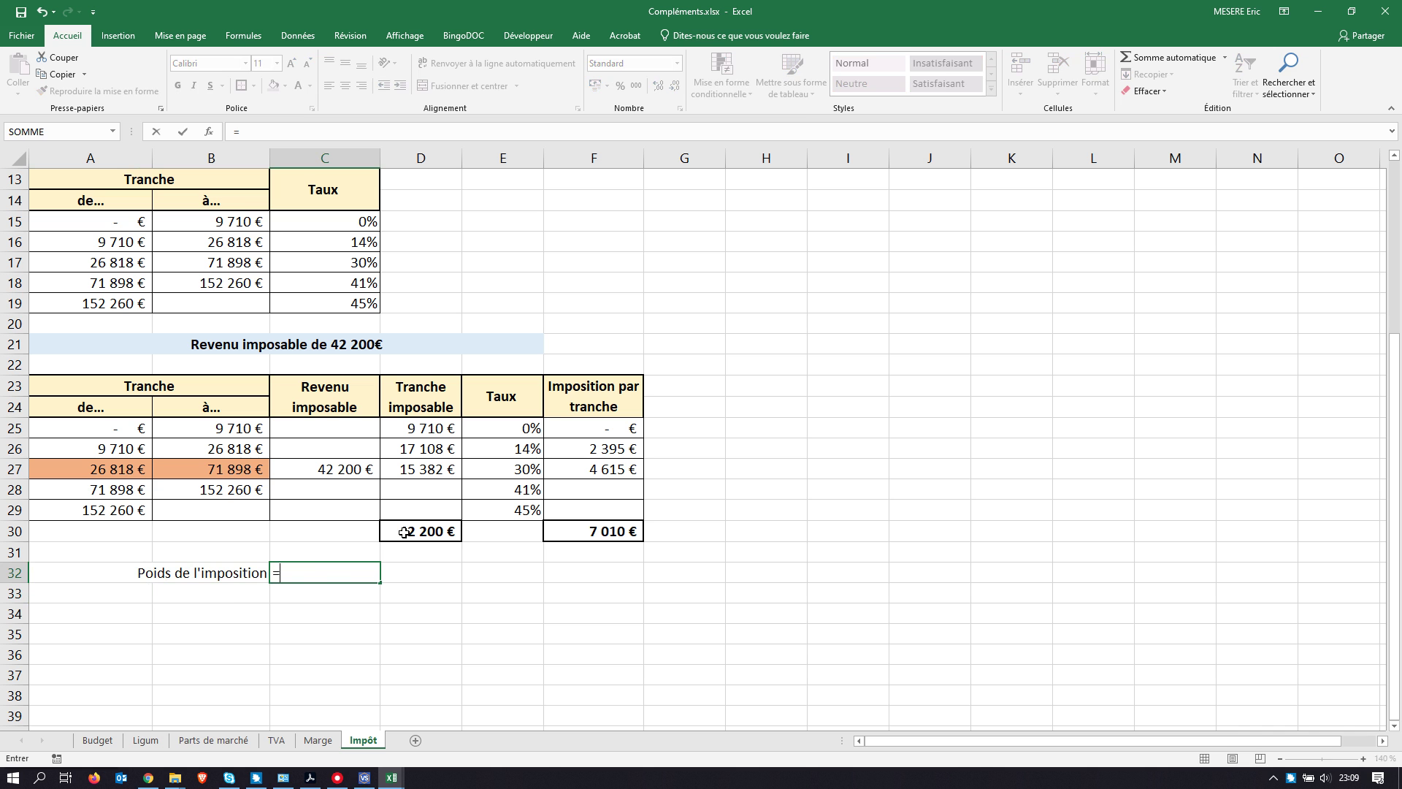
click(588, 532)
text(/)
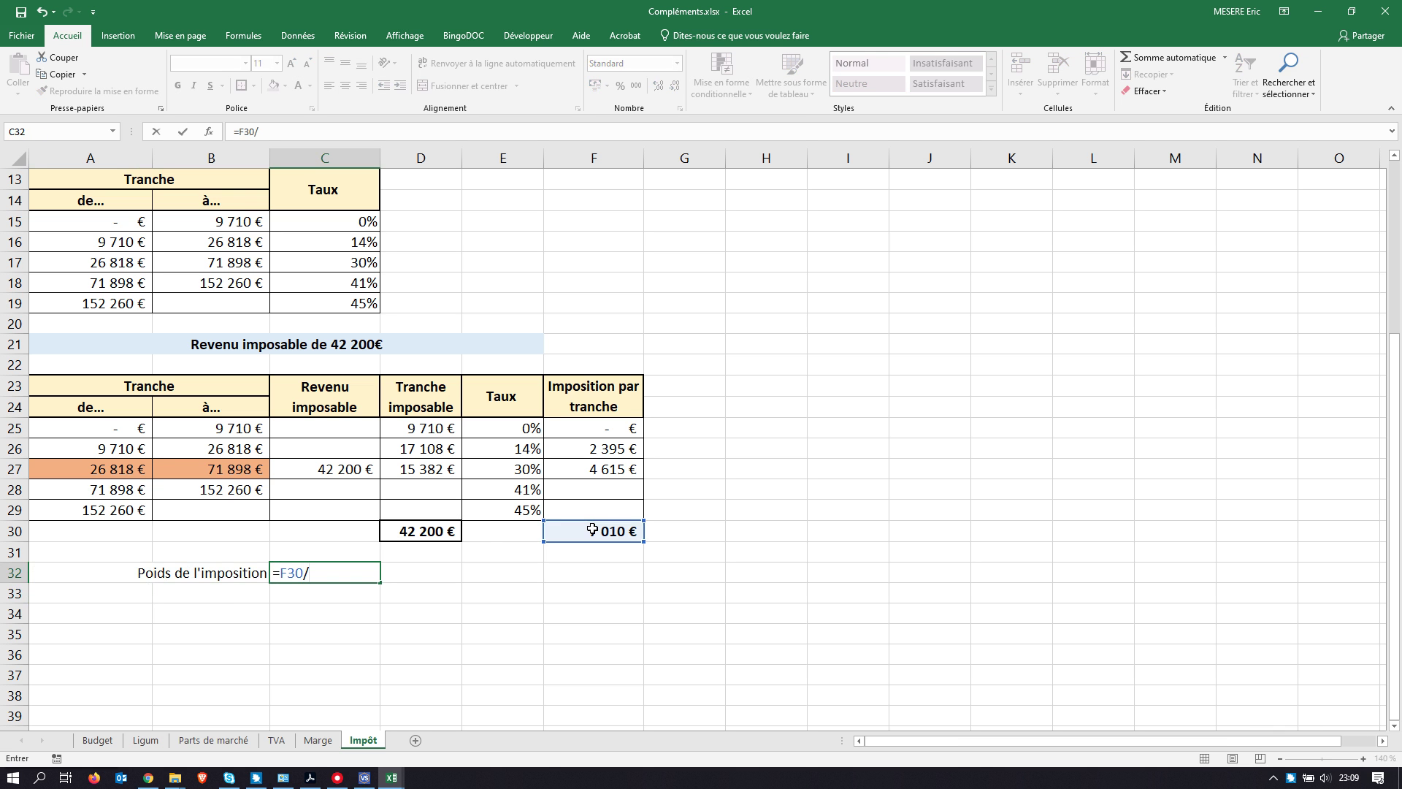
click(406, 531)
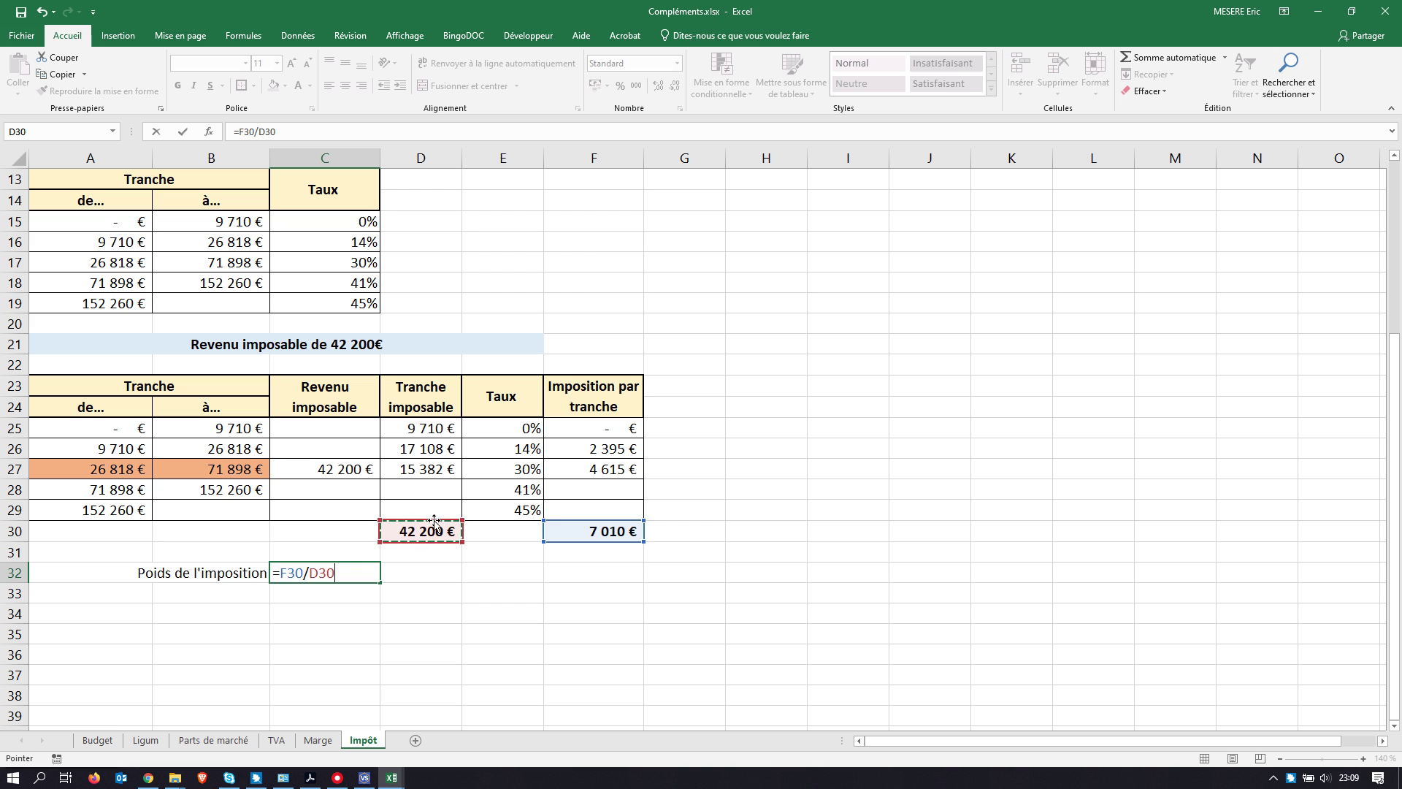
key(Return)
Step: Format the rate in C32 as a percentage with two decimal places
click(368, 573)
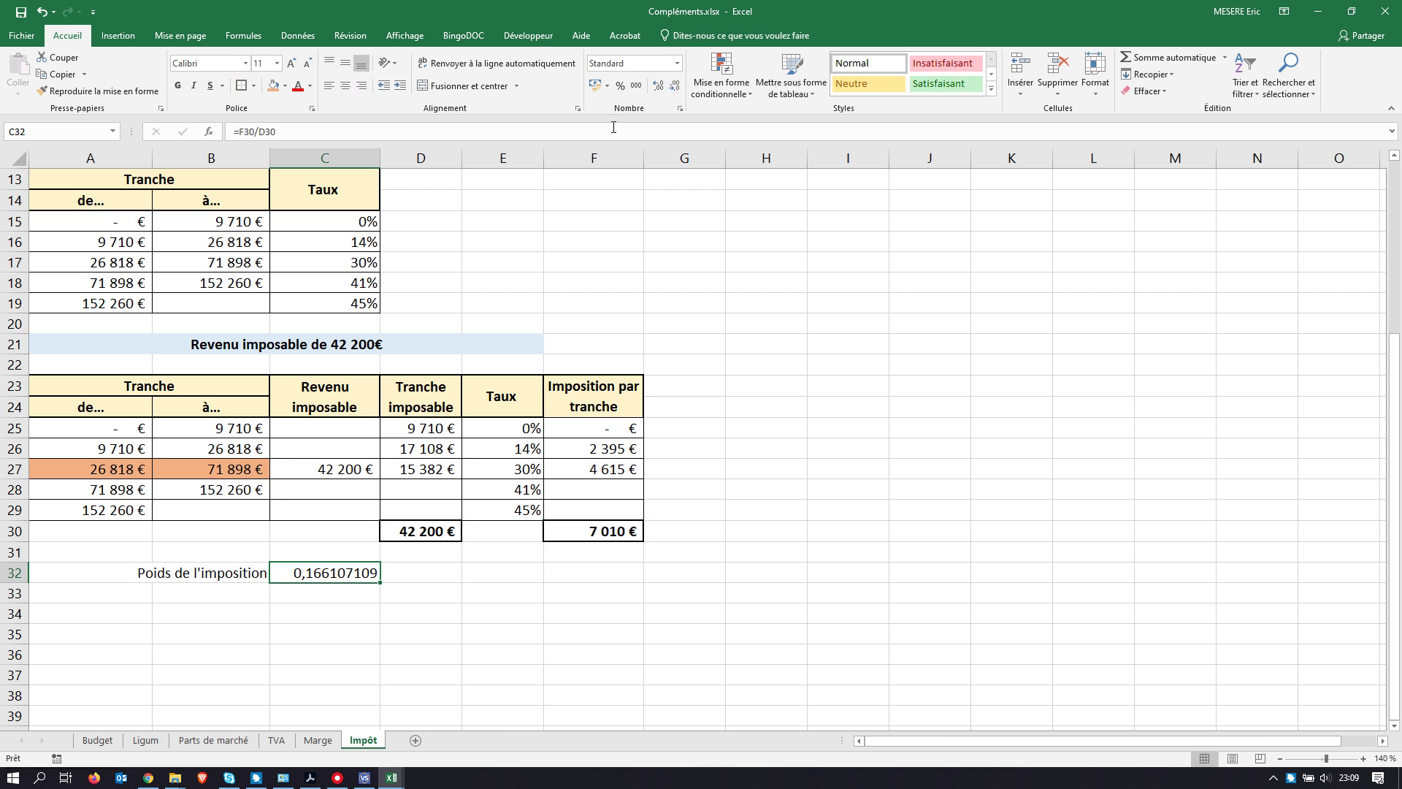
click(620, 86)
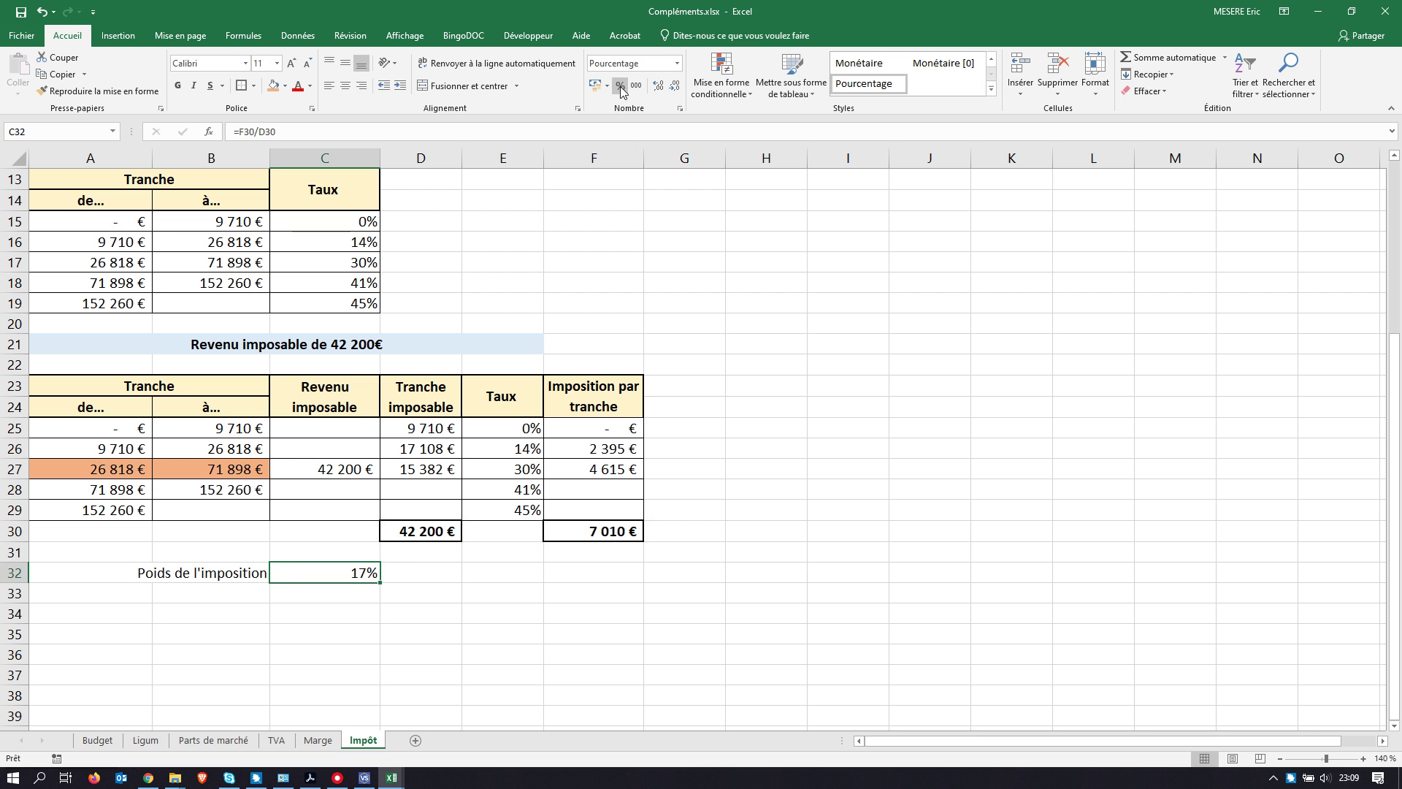
click(657, 86)
click(657, 86)
click(310, 600)
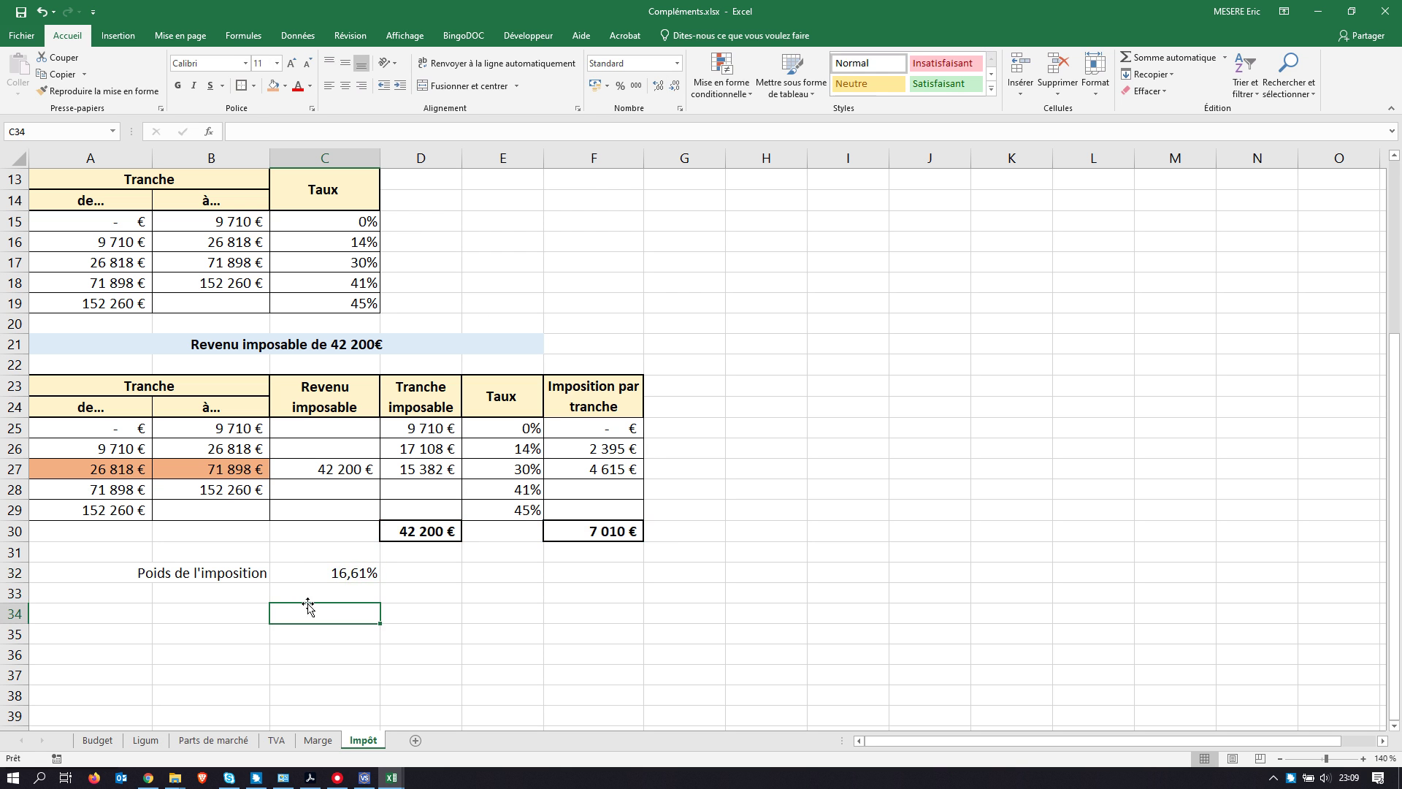
Step: Make the rate in C32 bold with a thick outline border, and make the Poids de l'imposition label bold
click(298, 574)
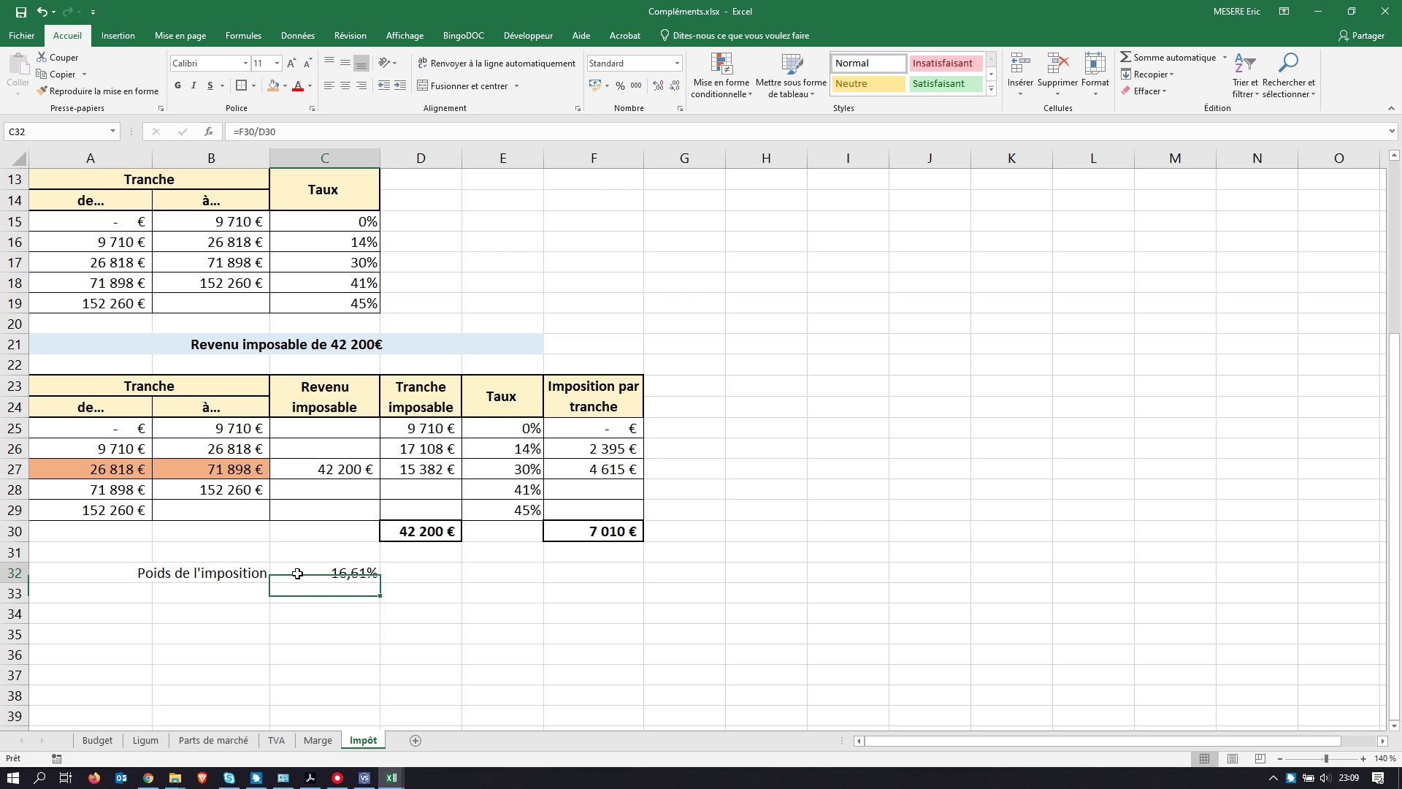
click(177, 86)
click(224, 574)
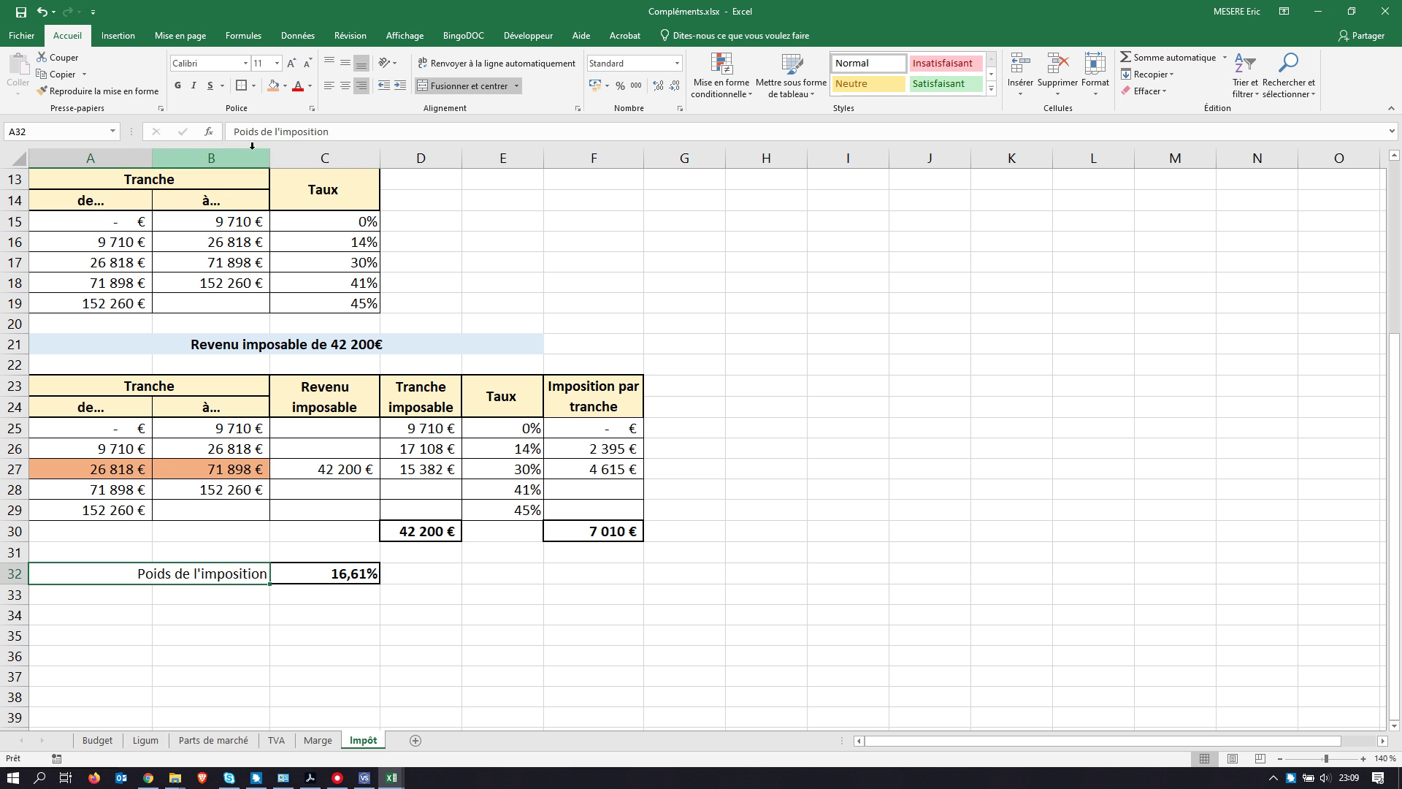
click(181, 88)
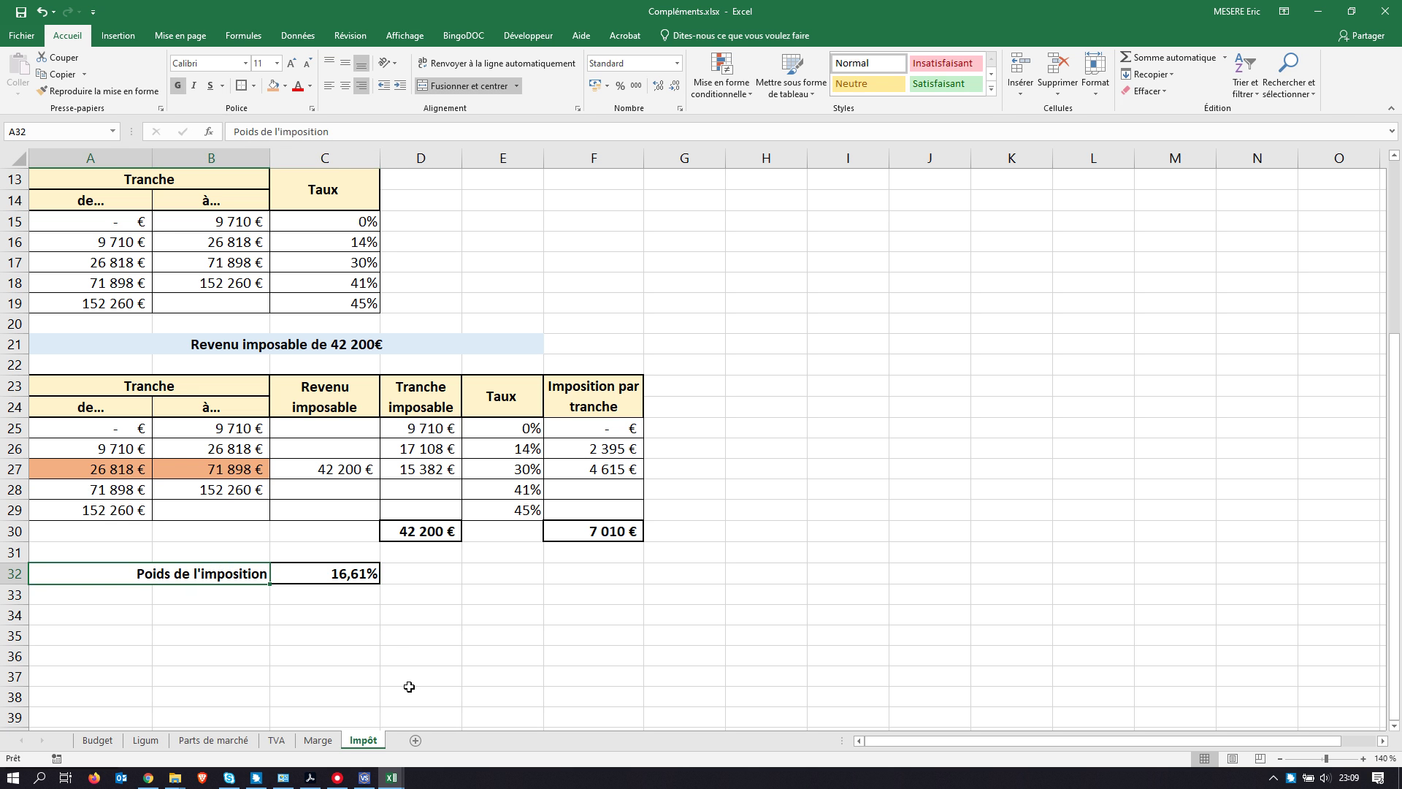
click(394, 652)
Step: Switch to 3_TVA et marges_TAF.pdf in Adobe Acrobat and check the remaining instructions at the end of page 2
key(alt+Tab)
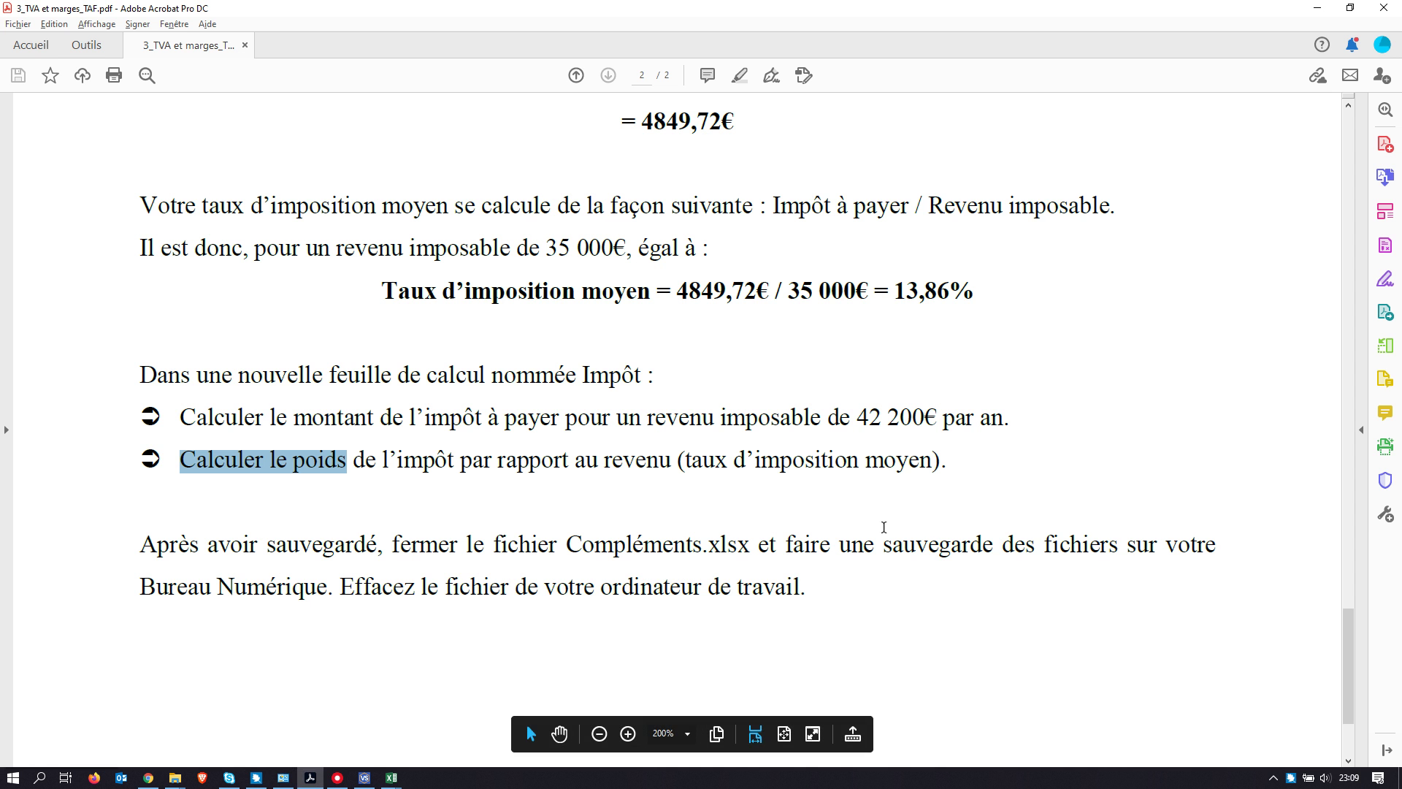
key(alt+Tab)
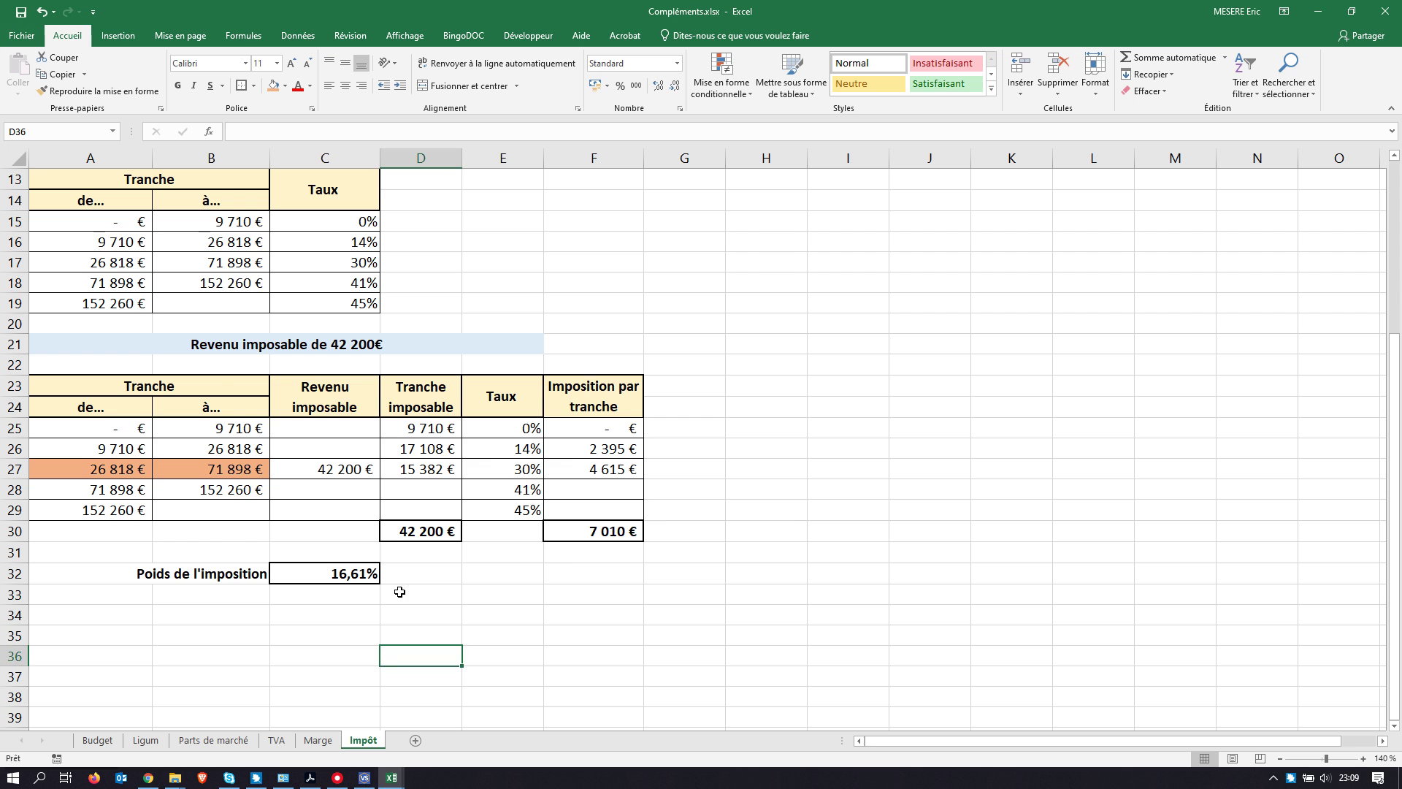
key(alt+Tab)
scroll(527, 724, down, 3)
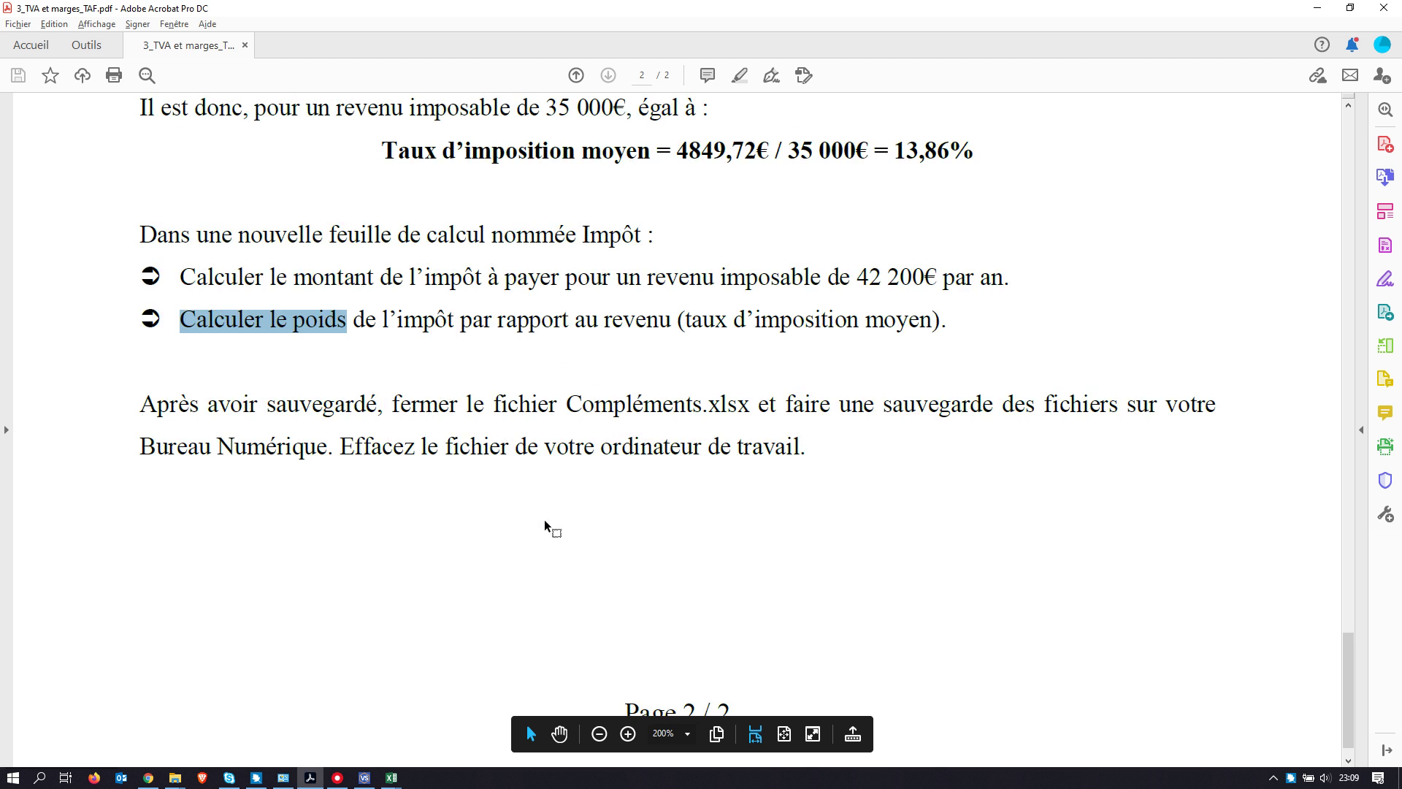
scroll(544, 515, up, 3)
scroll(545, 516, down, 3)
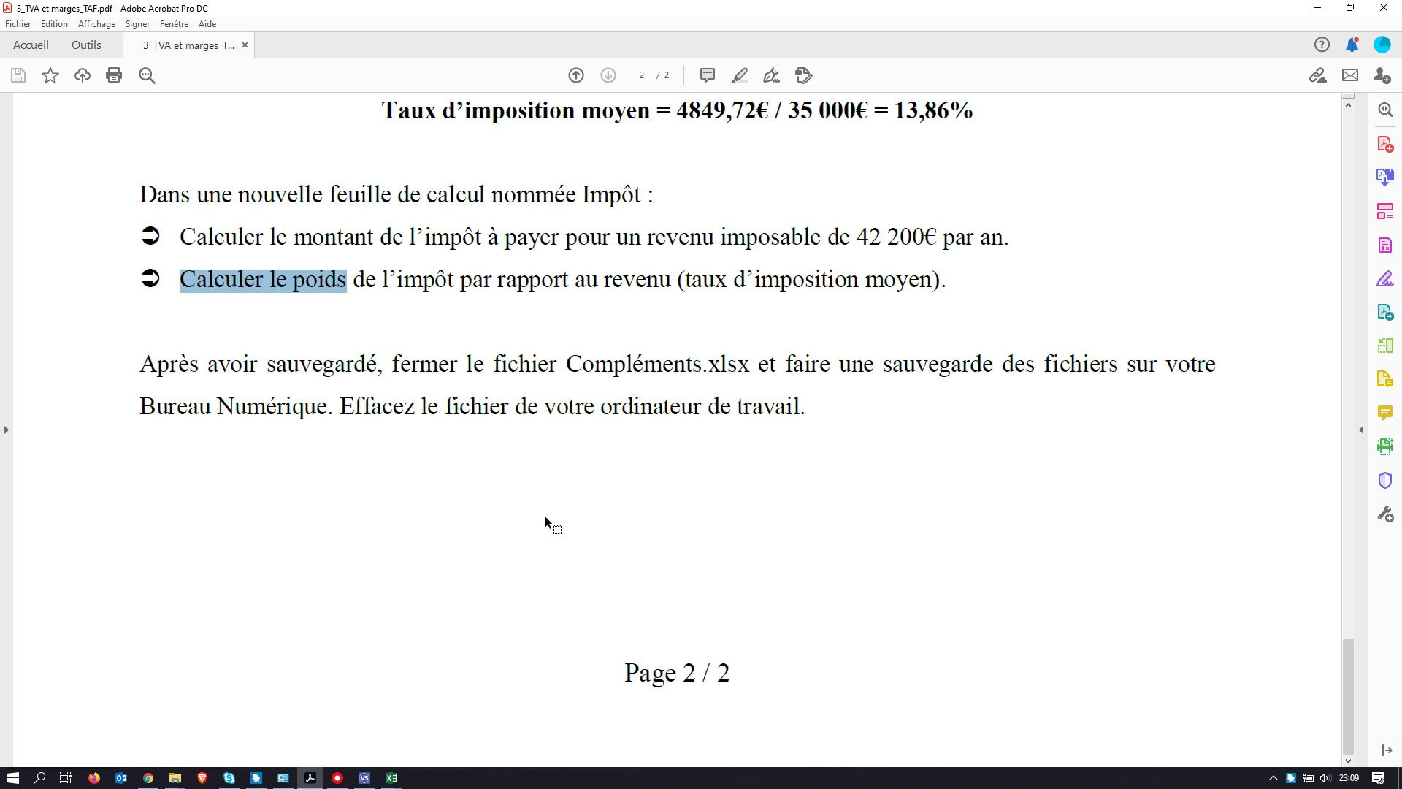